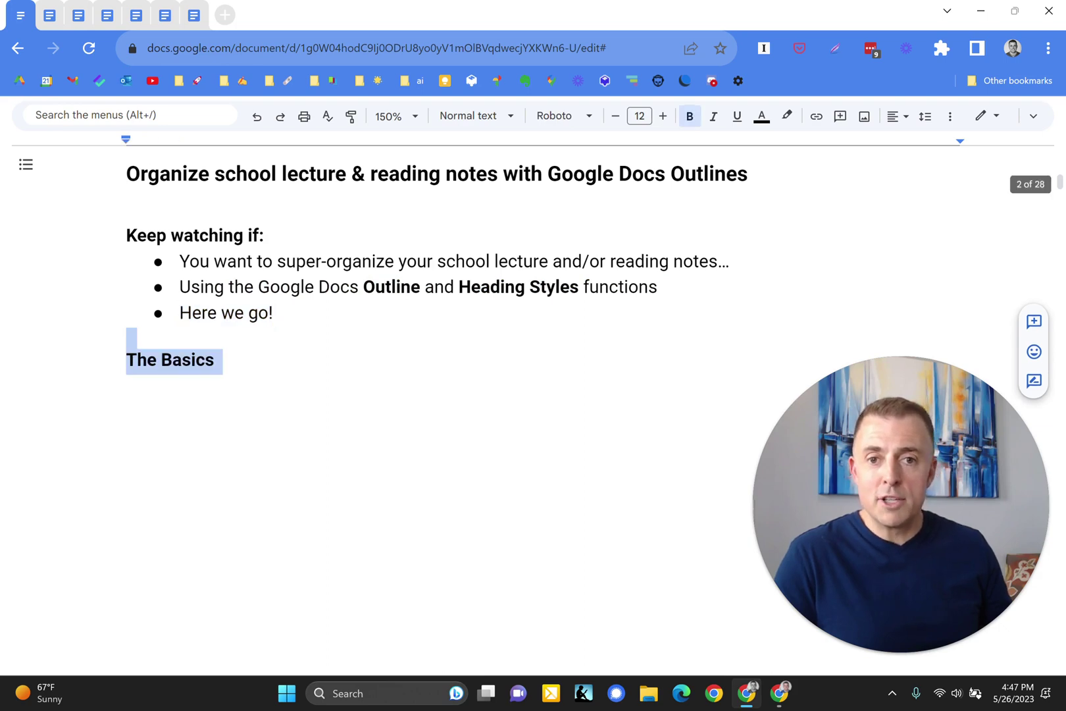
Scroll down the lecture-notes script to The Basics section
scroll(461, 329, "down", 1)
scroll(460, 329, "down", 1)
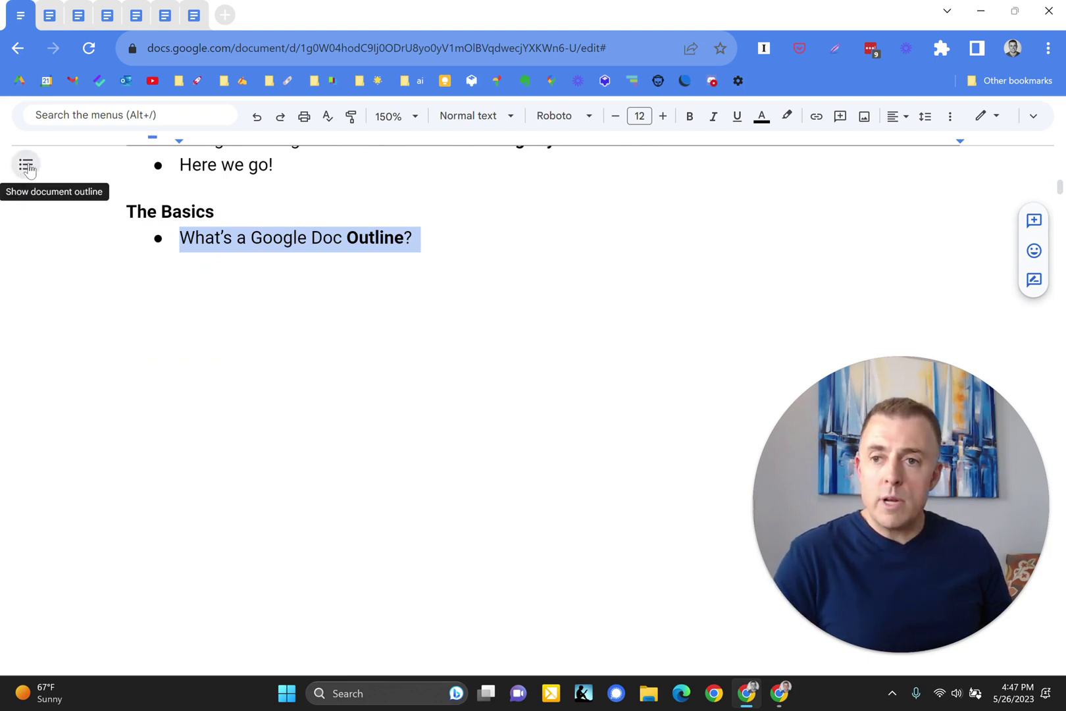
Show and then hide the document outline panel
left_click(27, 165)
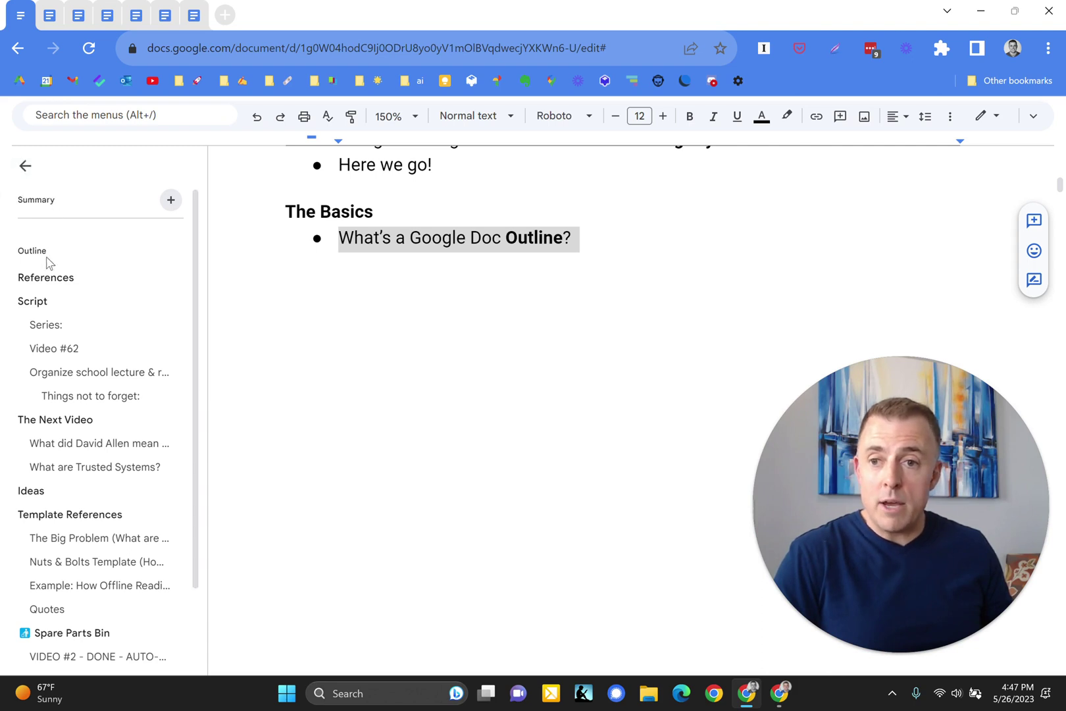
left_click(25, 165)
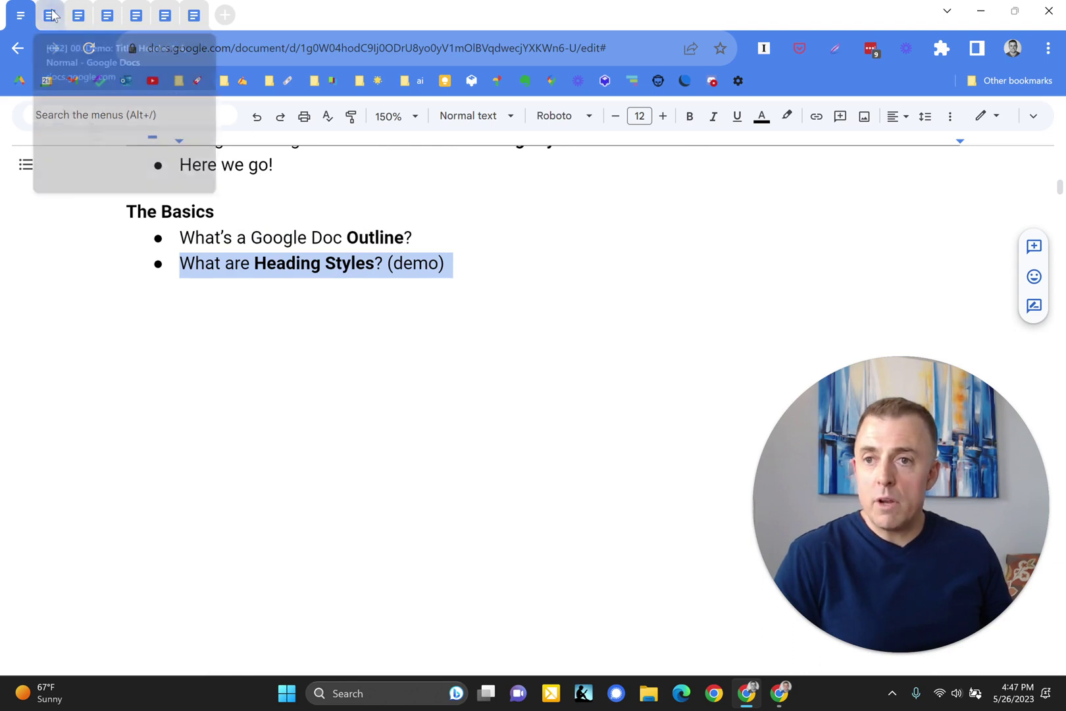
In the demo document, apply Title, Heading 1 and Heading 2 to their lines from the styles dropdown
left_click(50, 14)
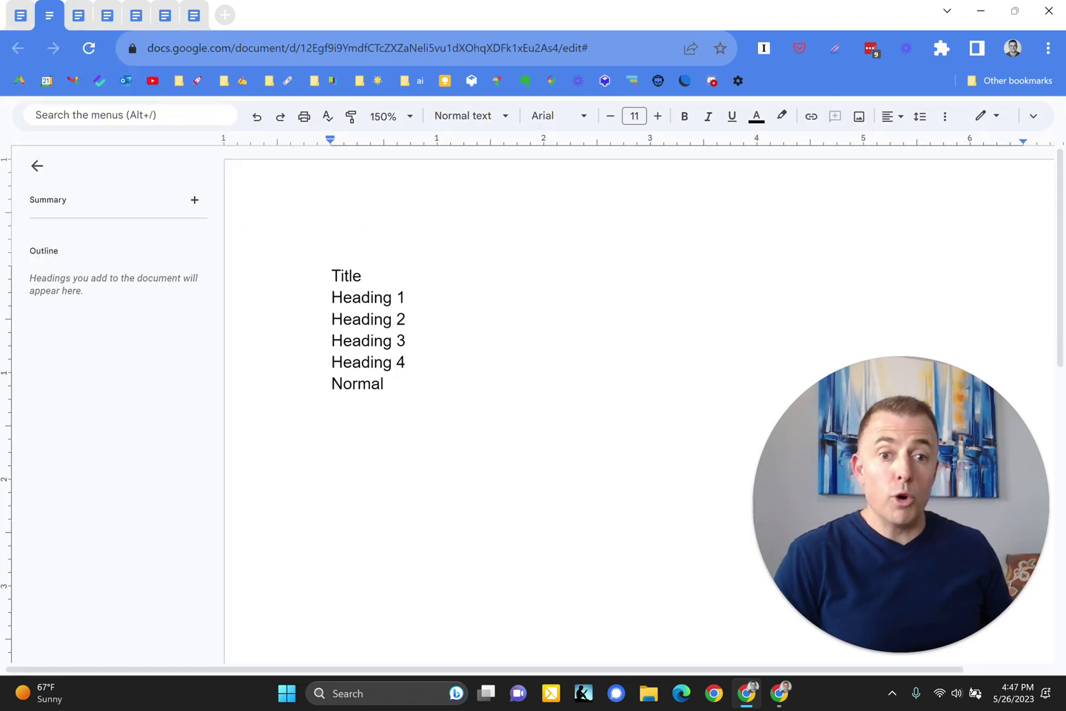
left_click(345, 275)
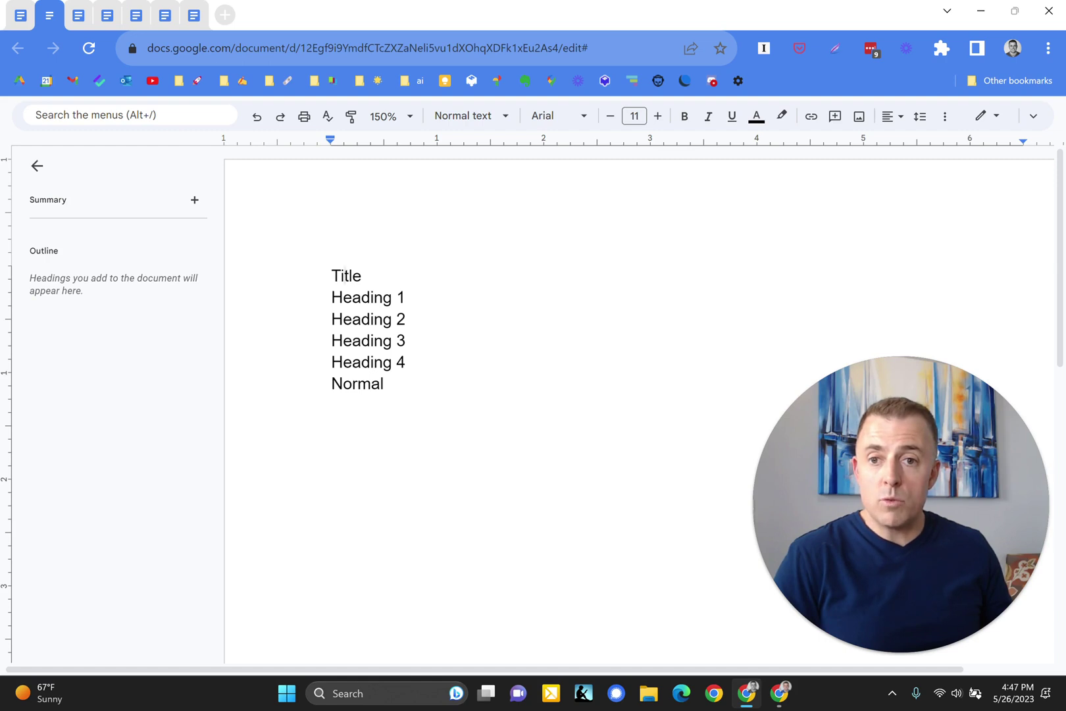
left_click(508, 119)
left_click(508, 212)
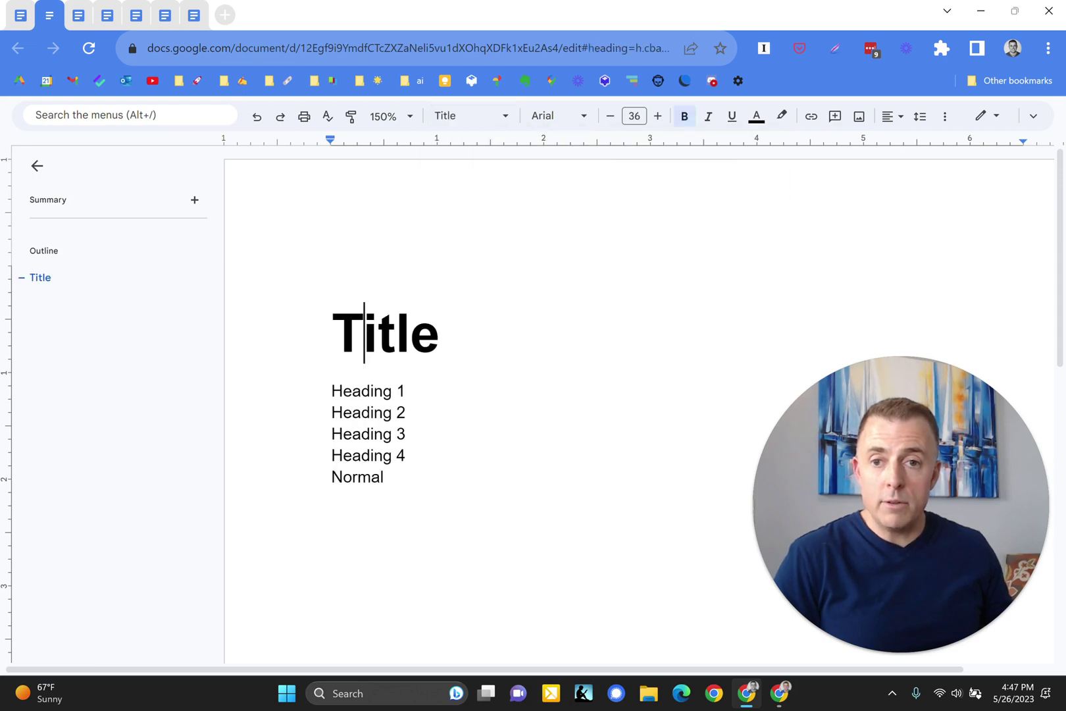
left_click(374, 390)
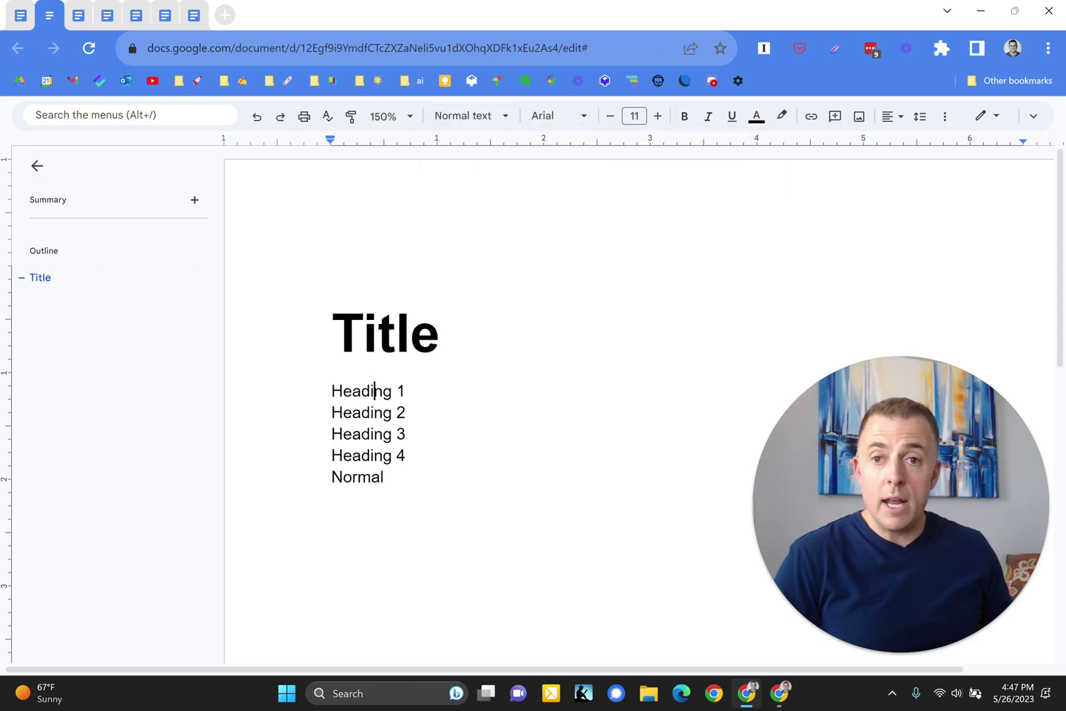
left_click(492, 119)
left_click(497, 309)
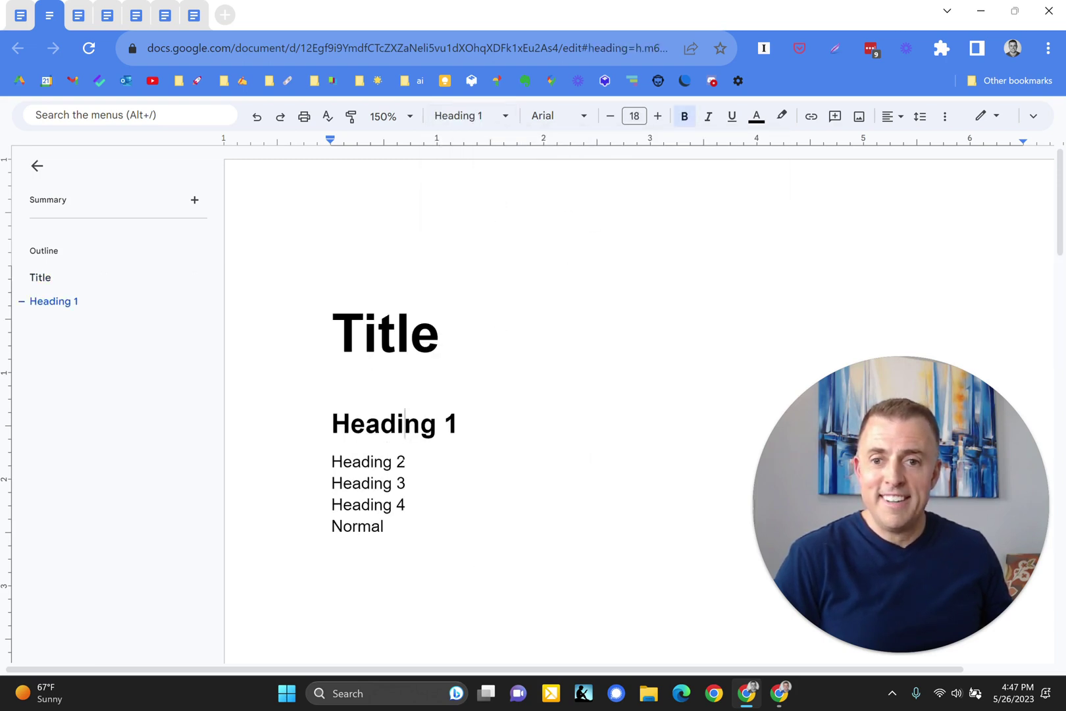
left_click(374, 460)
left_click(472, 117)
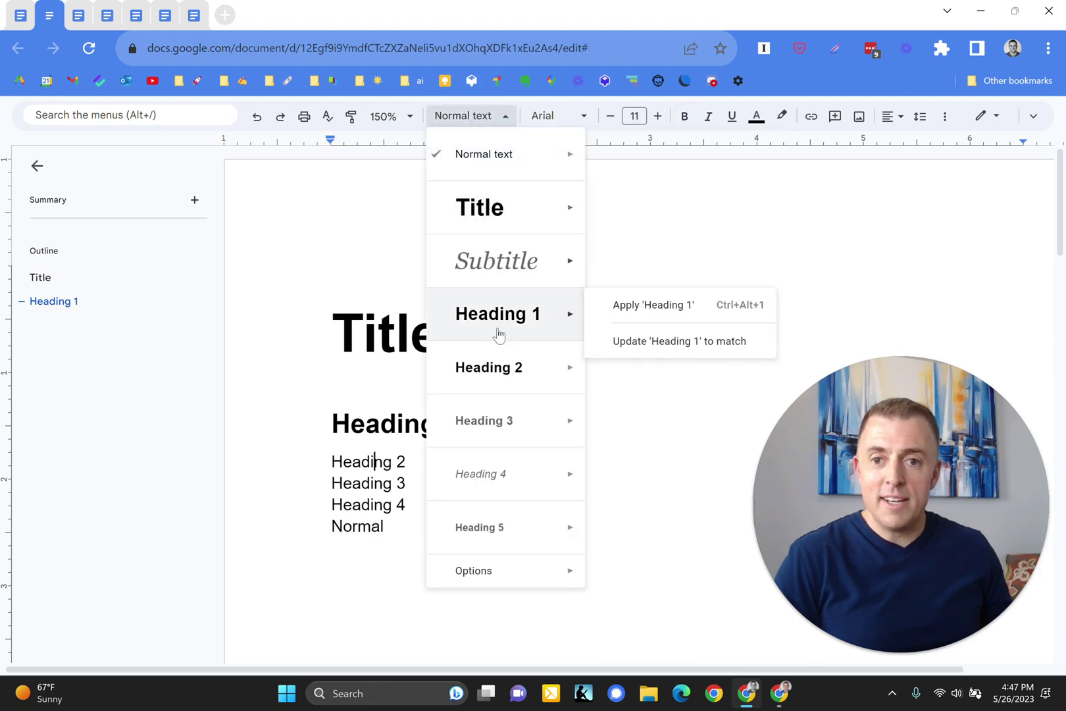
left_click(495, 369)
Apply Heading 3 and Heading 4 to their lines with Ctrl+Alt+3 and Ctrl+Alt+4
left_click(40, 277)
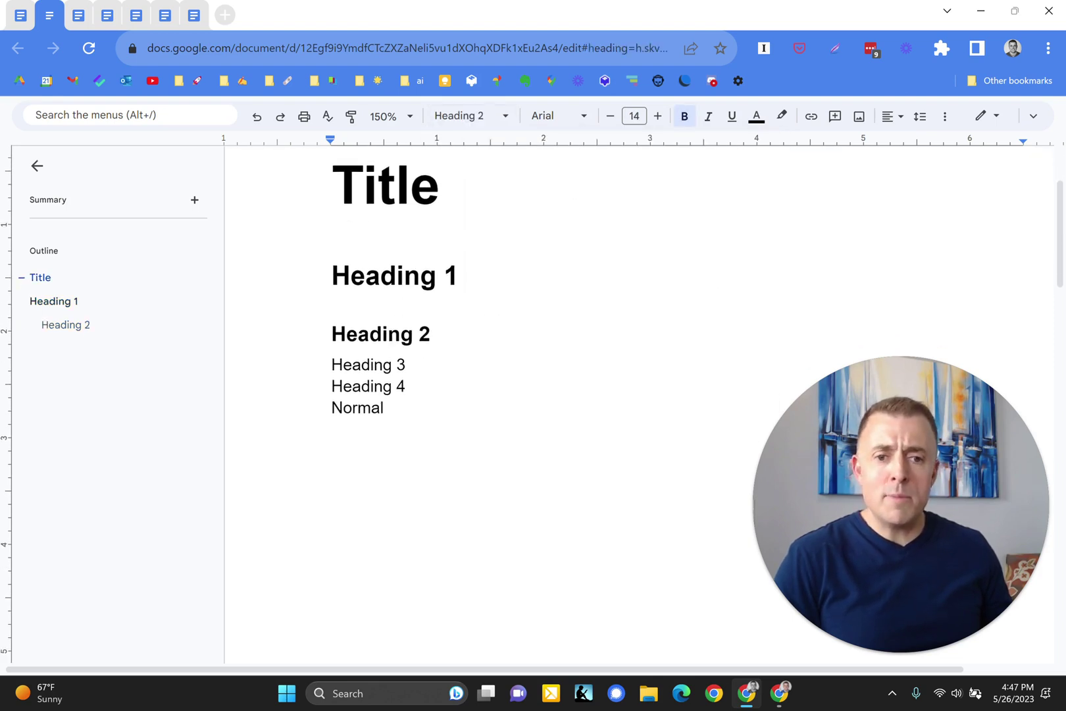
left_click(374, 364)
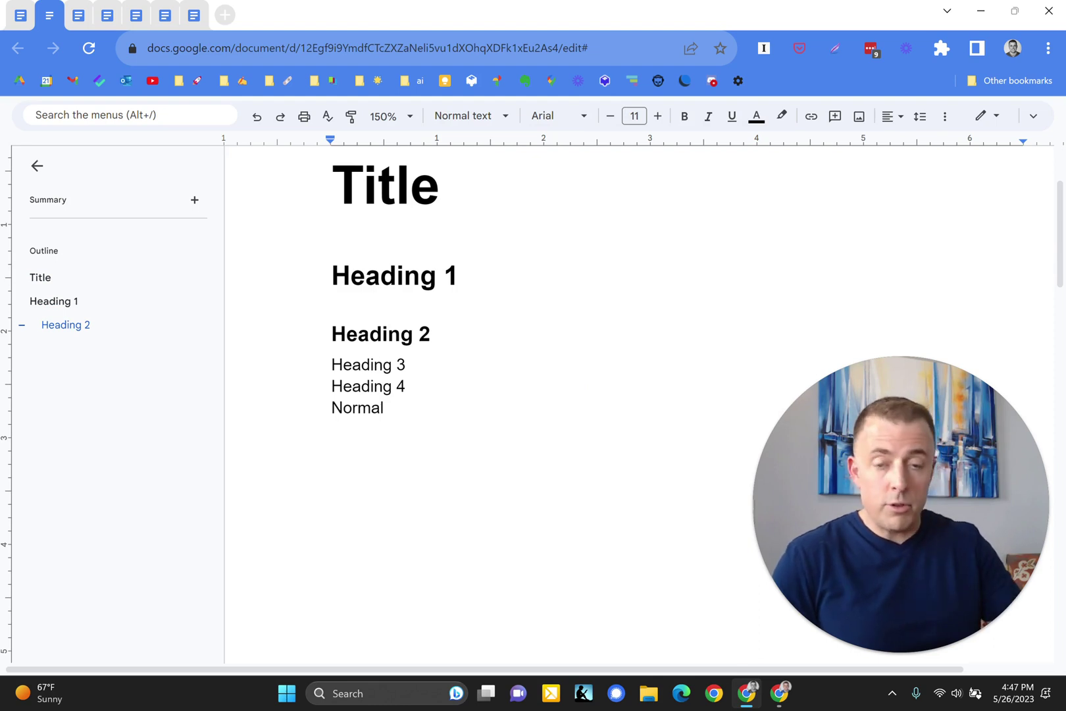
key("ctrl+alt+3")
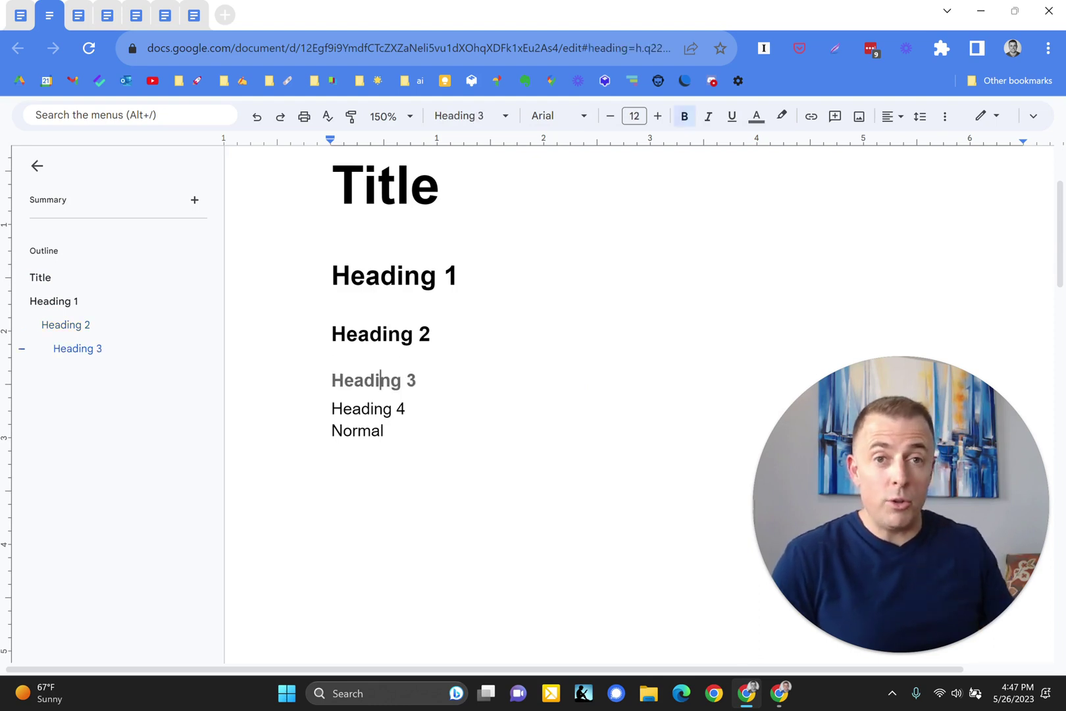
left_click(370, 409)
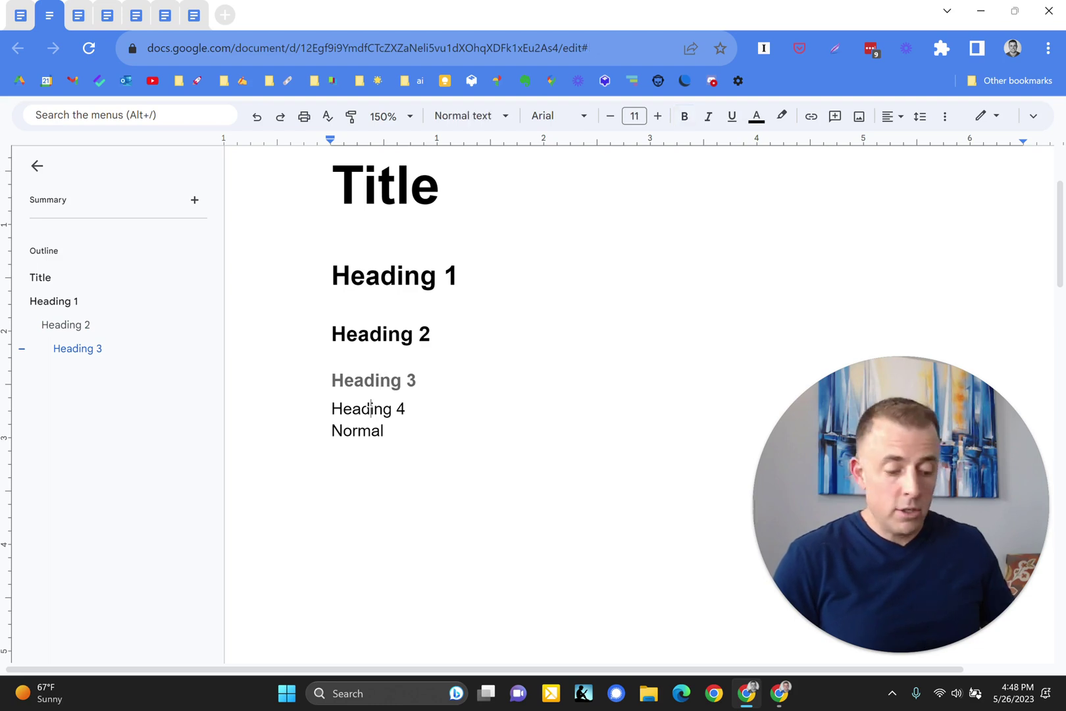
key("ctrl+alt+4")
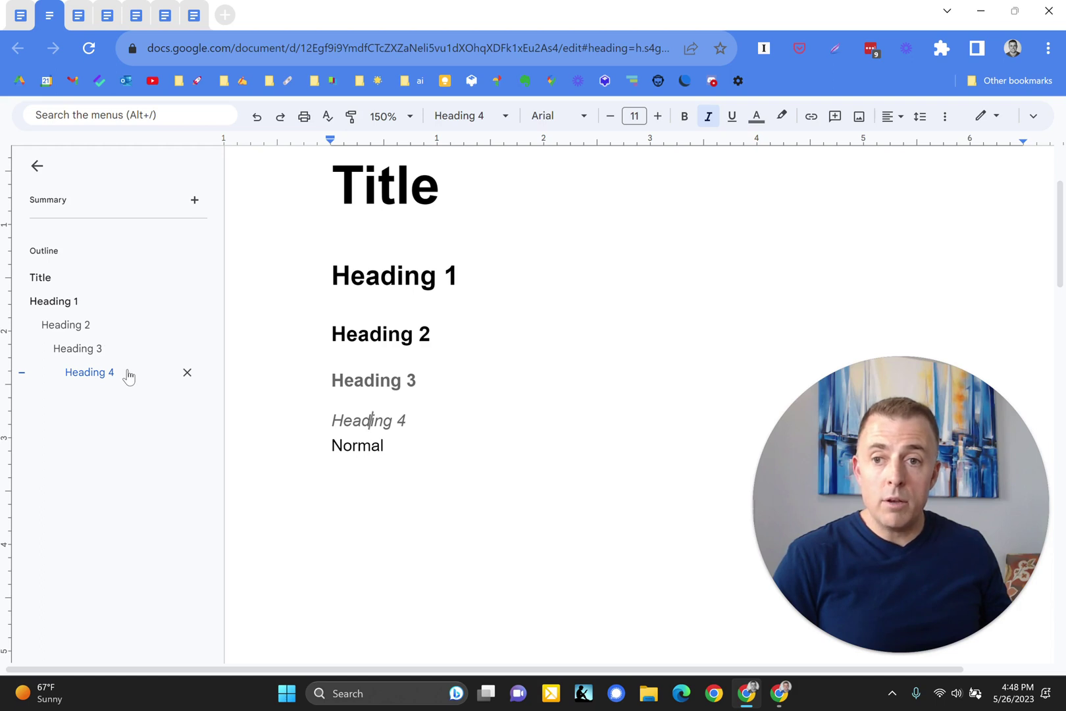
Paste shortcut sub-bullets for Heading 1–3 and Normal plus an Update Style bullet into the notes
left_click(23, 17)
type("Heading 1 → Shortcut:")
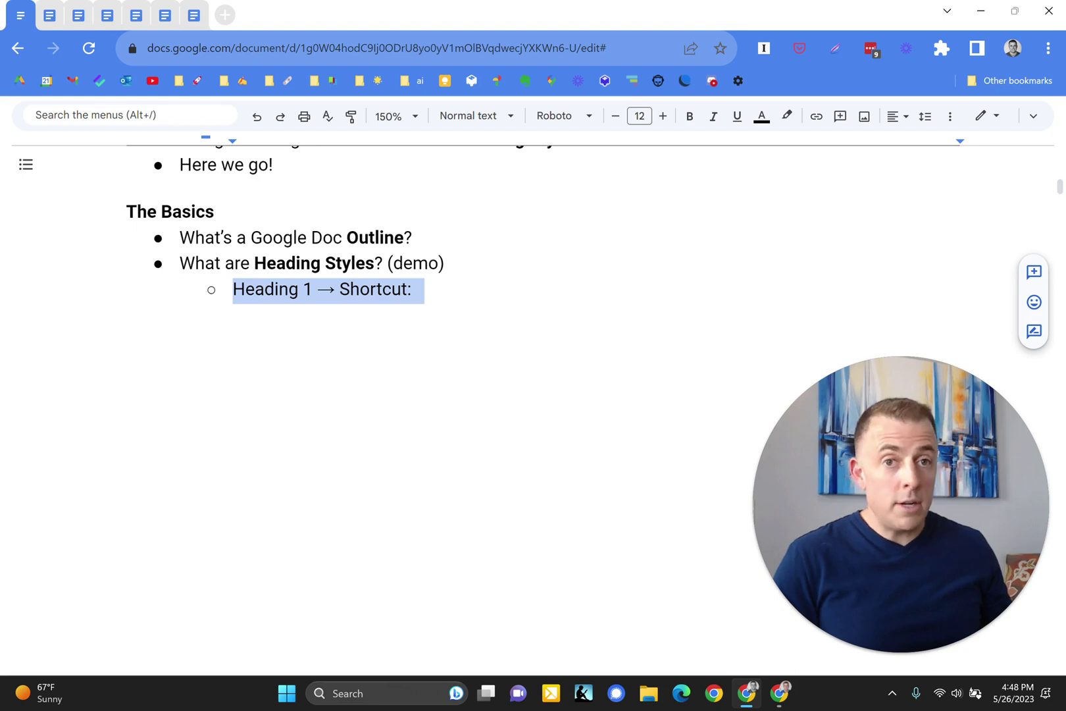
type("(Ctrl+Alt+1)")
type("(or Cmd 🍎)")
type("Heading 2 → Shortcut: (Ctrl+Alt+2) Heading 3 → Shortcut: (Ctrl+Alt+3) Normal\t→ Shortcut: (Ctrl+Alt+0)")
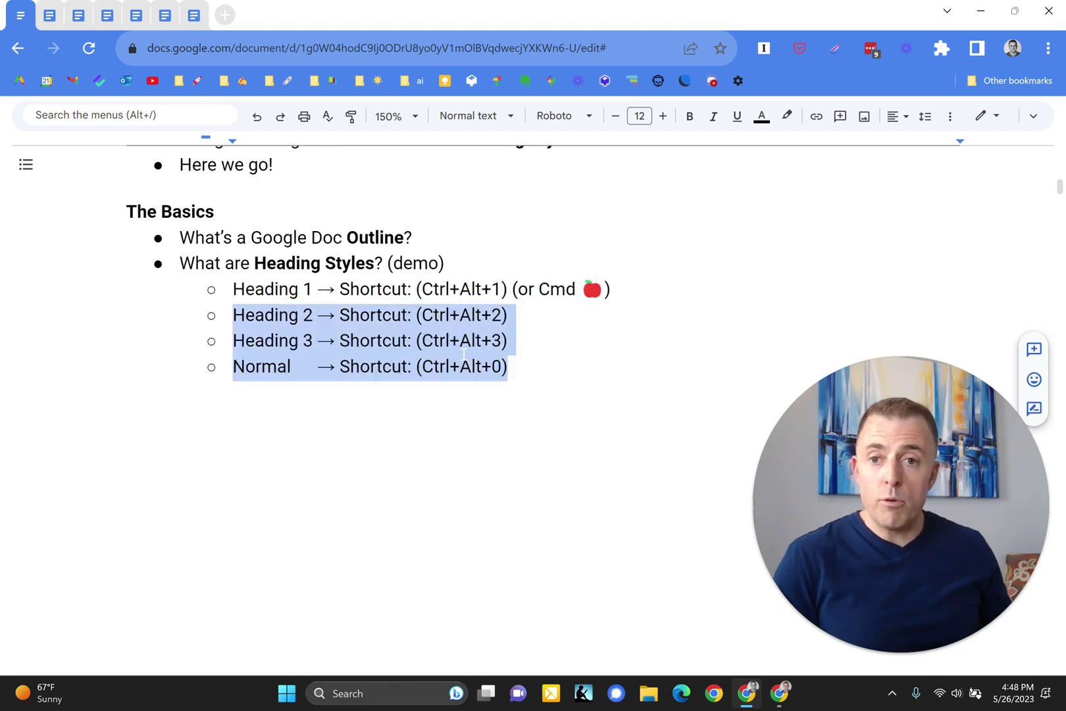
type("\\nUpdate Style: Select Style → Update Heading to match")
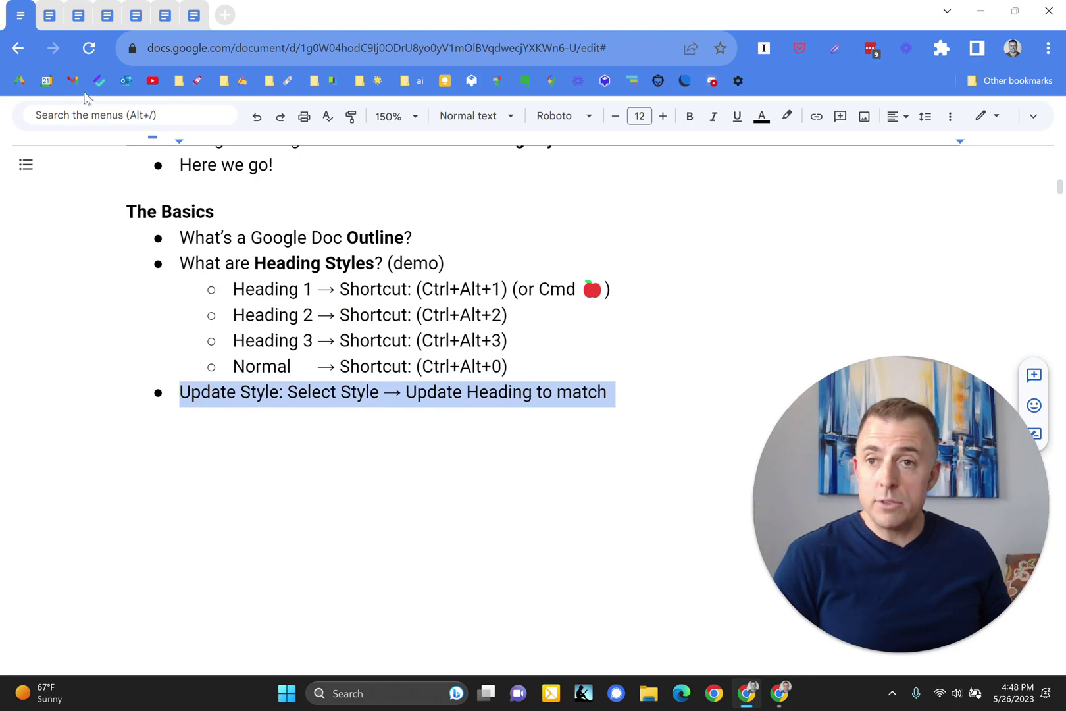
left_click(56, 22)
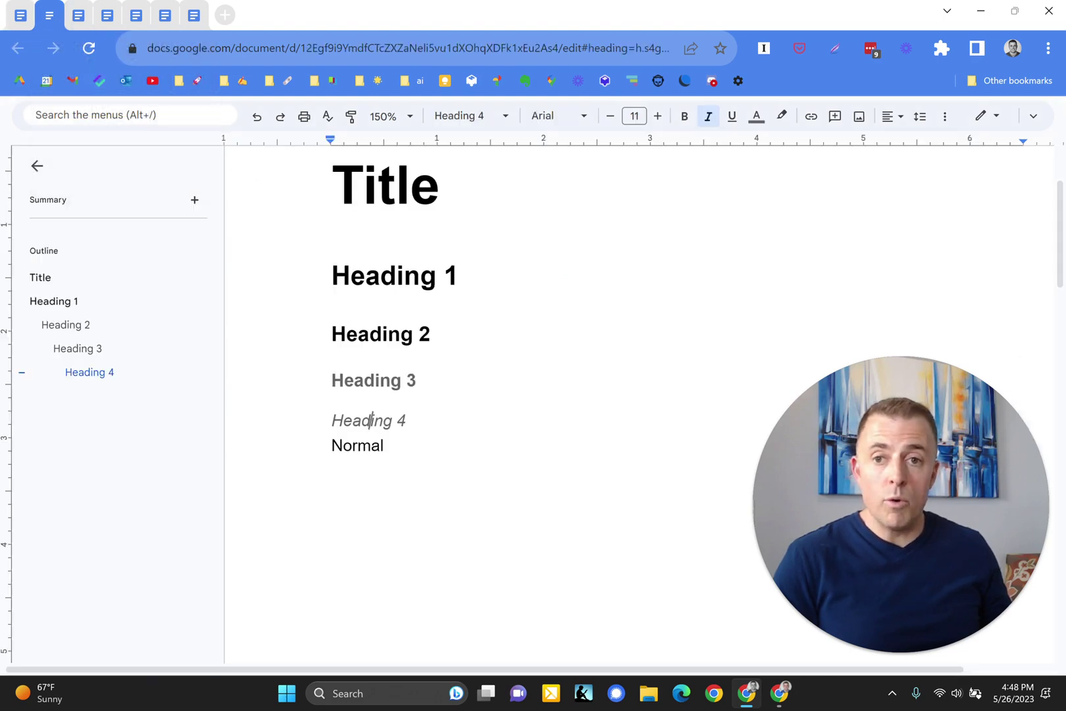
Select all heading lines from Title to Heading 4 and change their font to Roboto
scroll(526, 395, "up", 1)
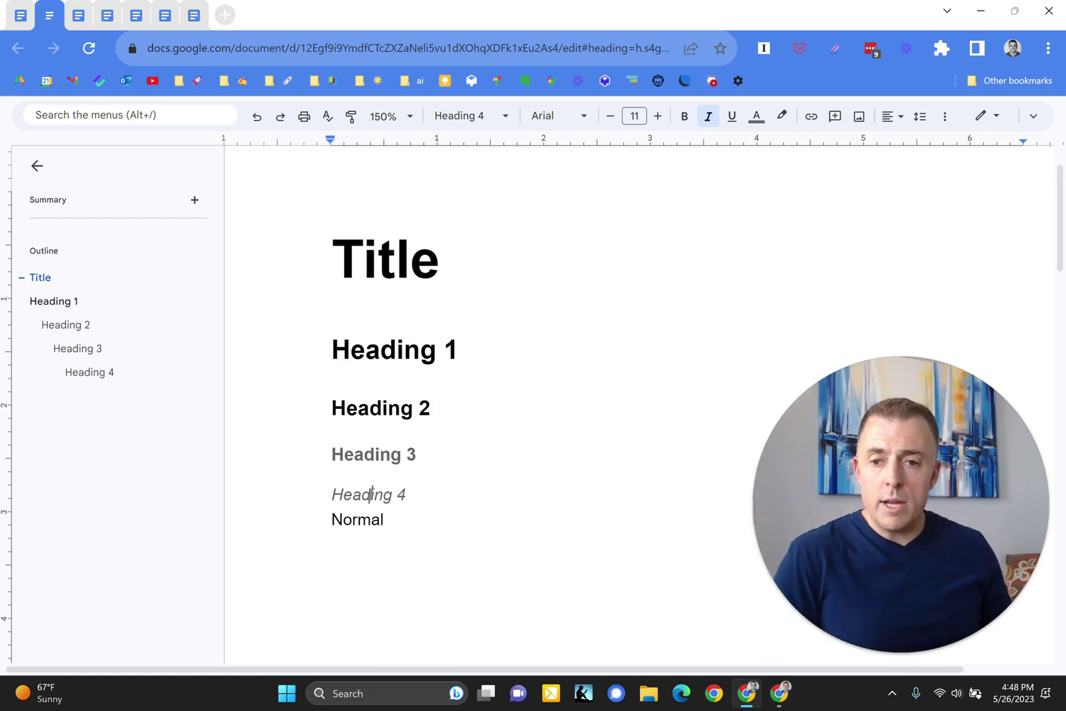
left_click_drag(402, 495, 339, 260)
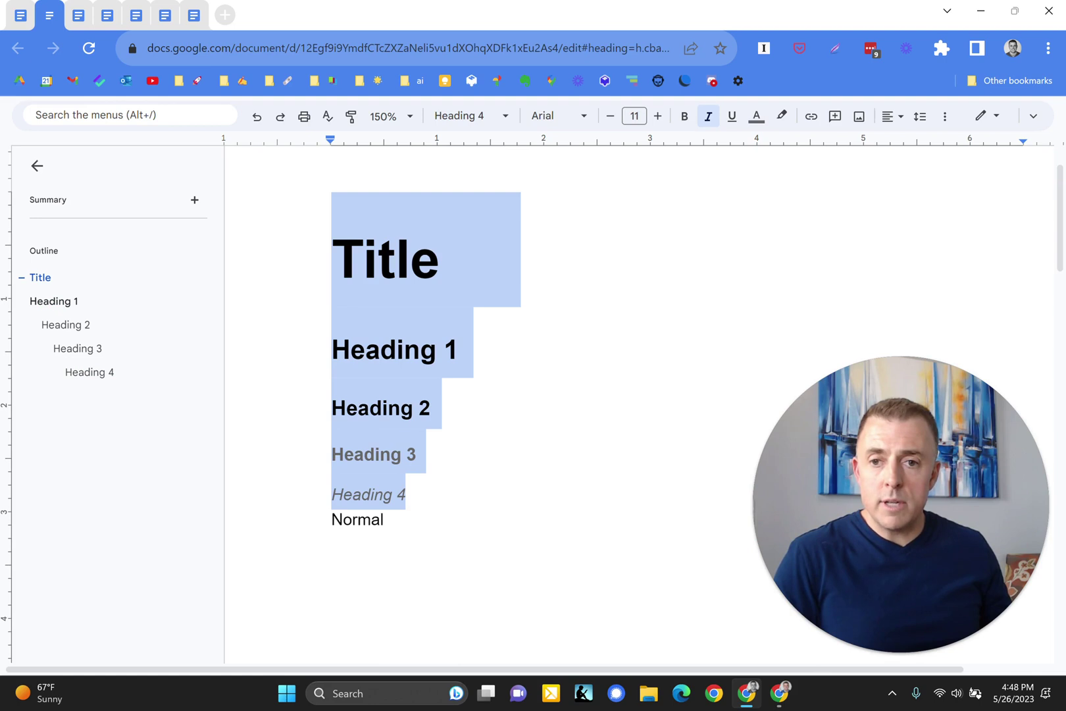
left_click(485, 118)
mouse_move(494, 208)
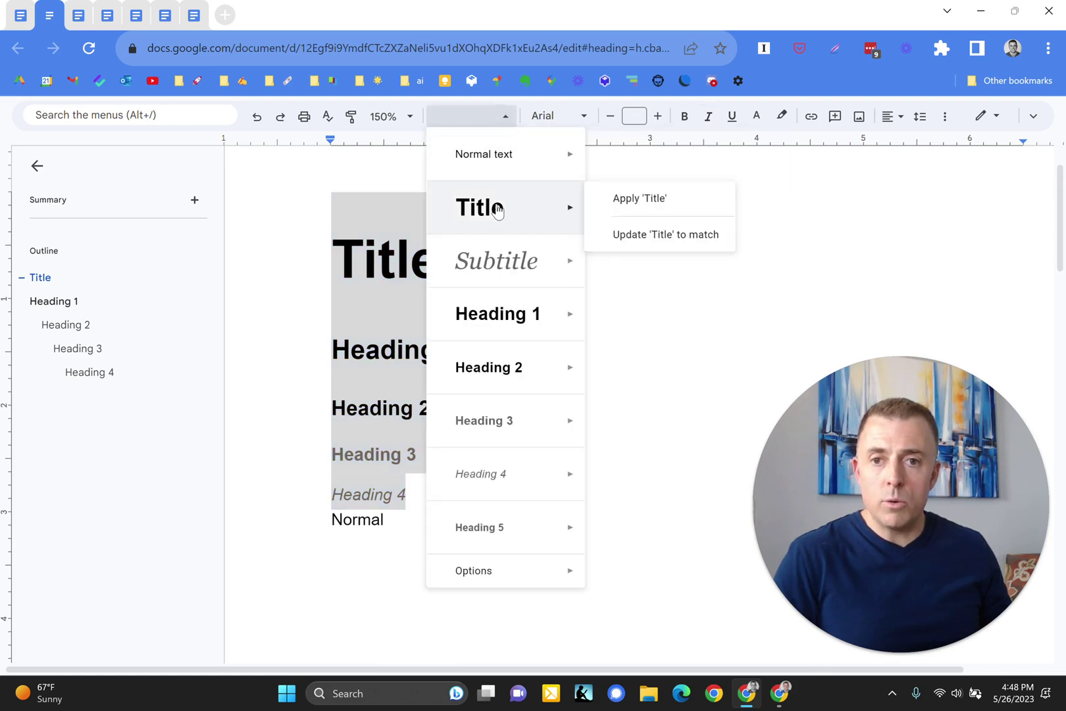
left_click(560, 116)
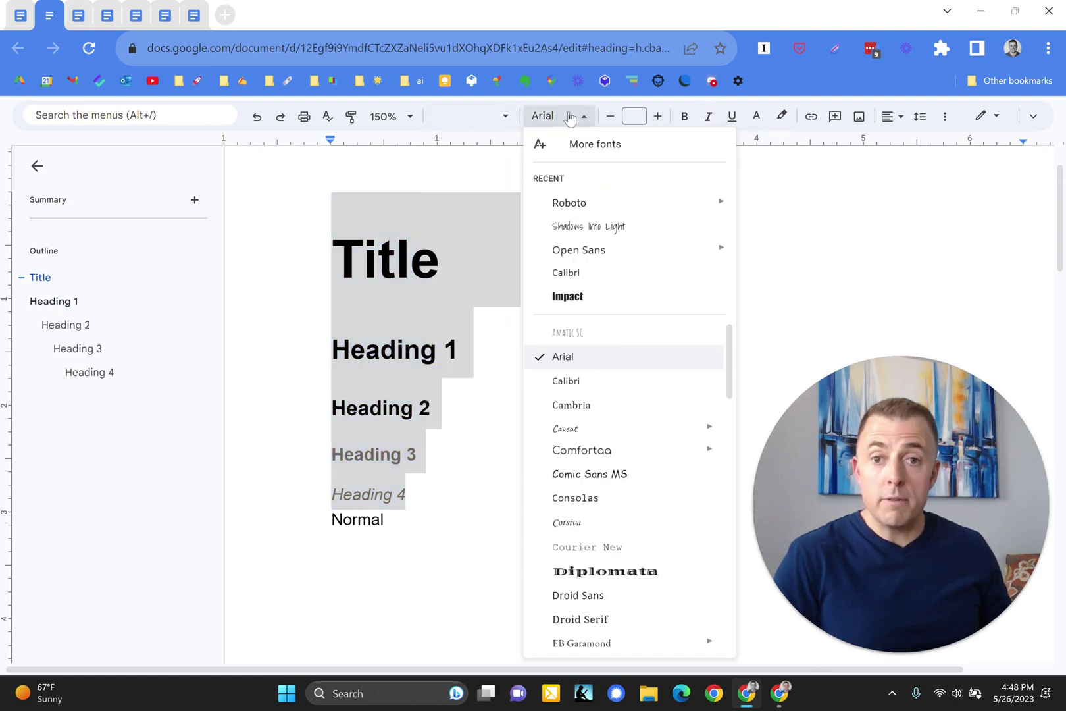
left_click(570, 204)
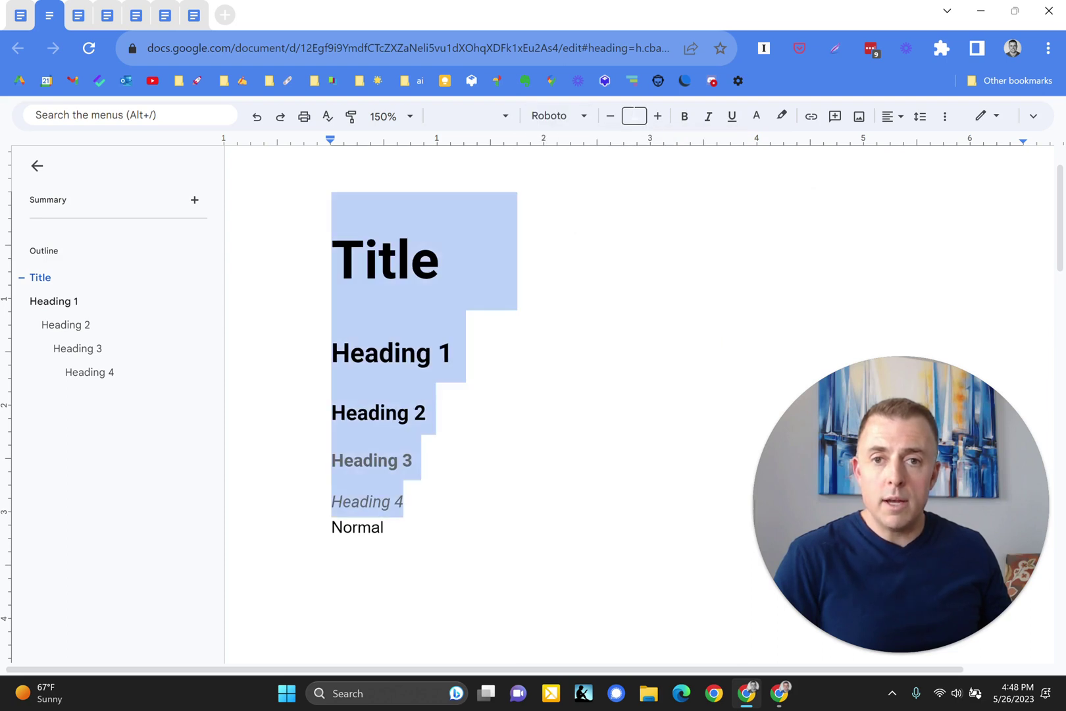
Set the selected headings to size 11, non-italic and black, and bold Heading 4
left_click(634, 116)
type("11")
key("Return")
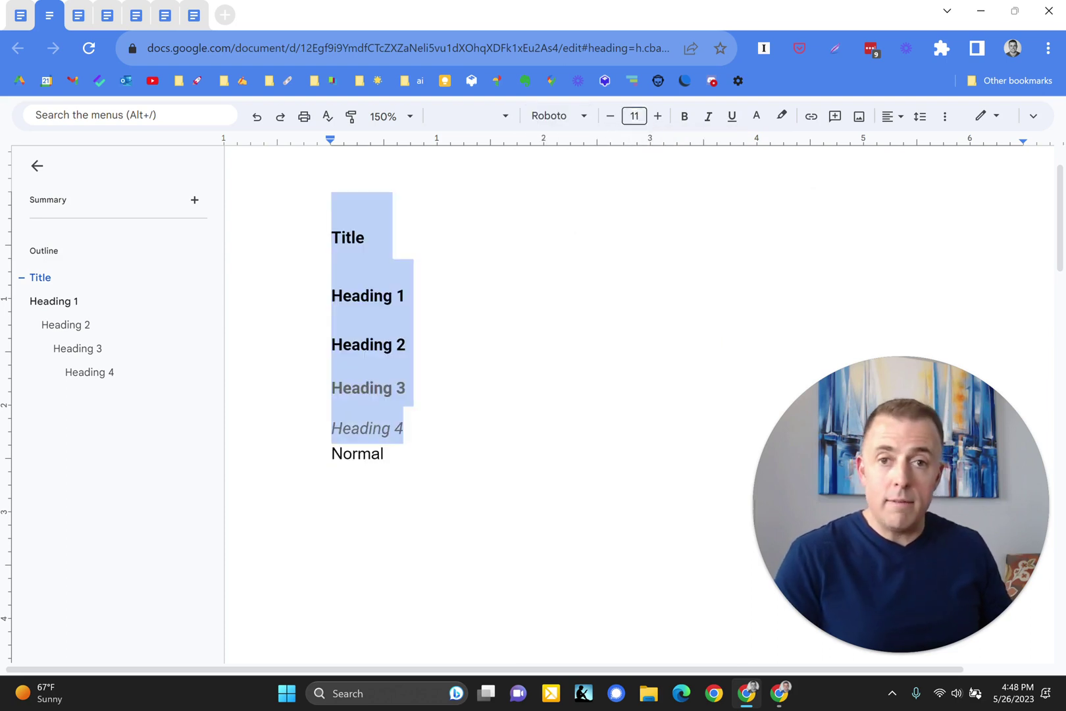
left_click(708, 115)
left_click(708, 116)
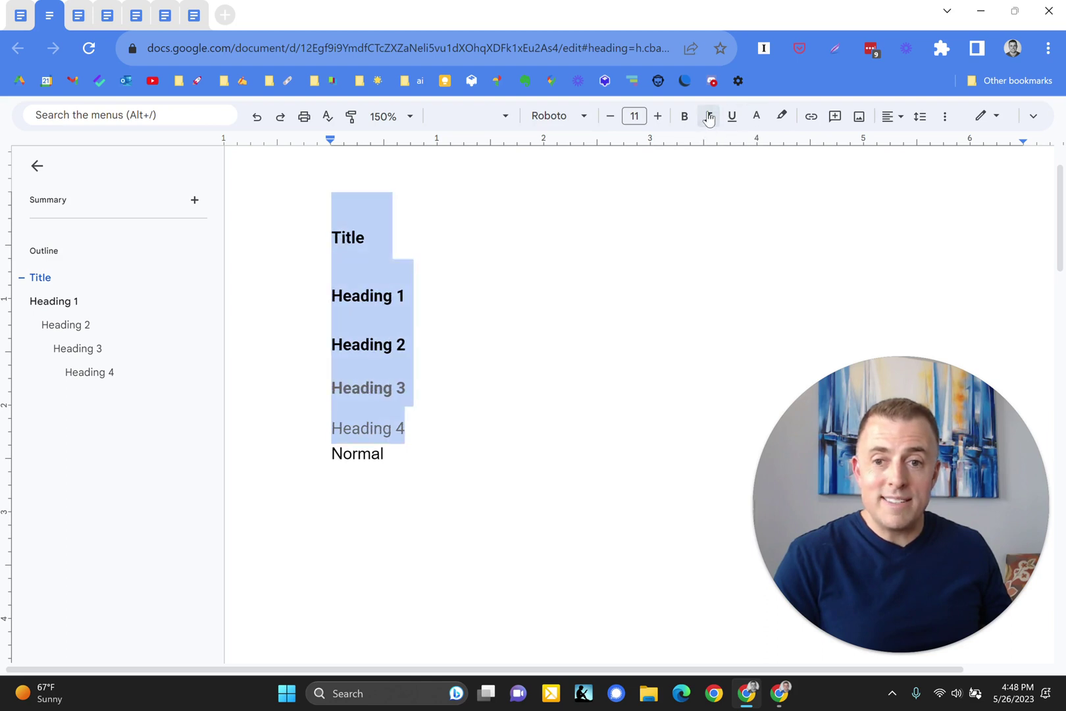
left_click(756, 116)
left_click(762, 145)
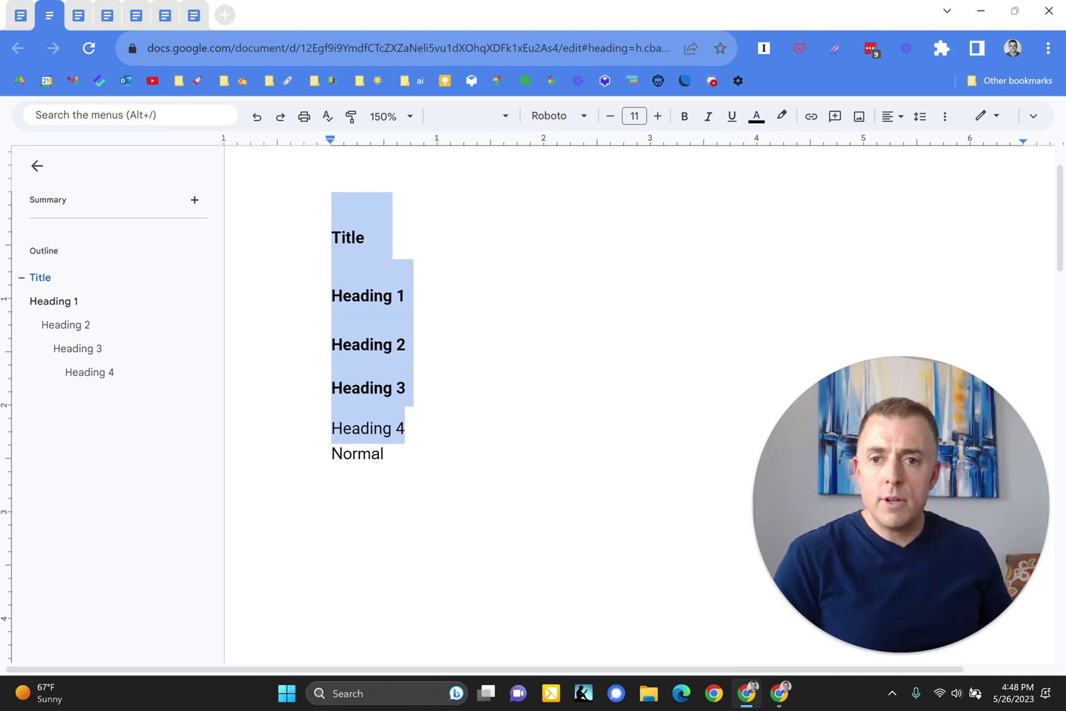
key("ctrl+b")
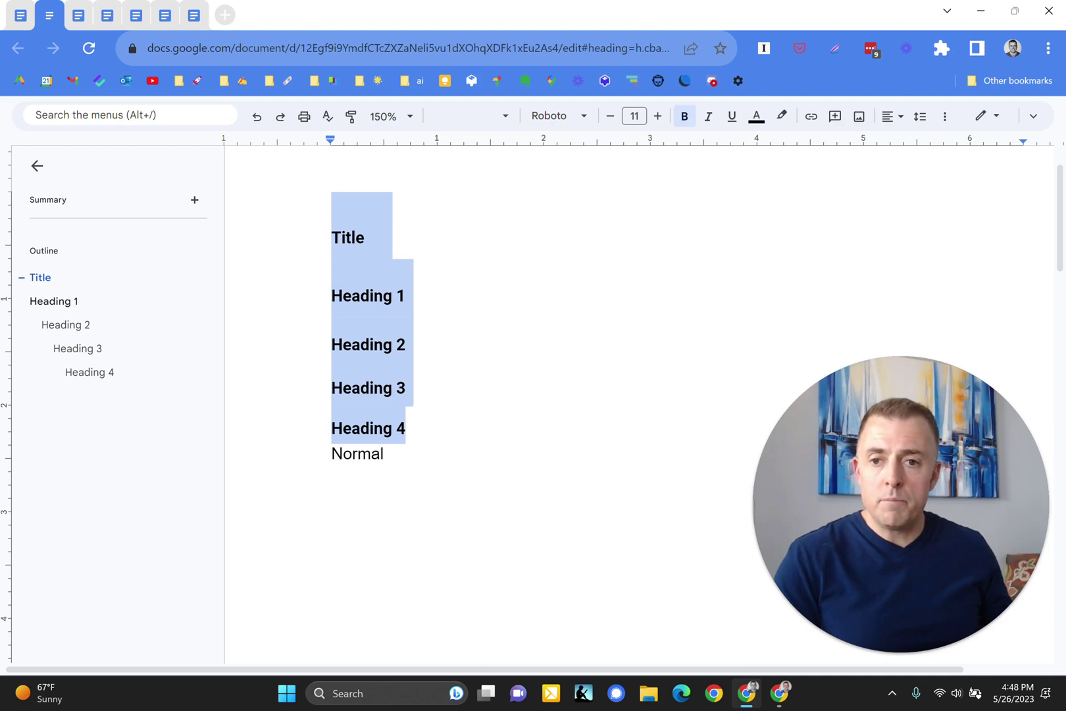
Update the Title and Heading 1 styles to match their sample text
left_click(406, 388)
left_click(346, 238)
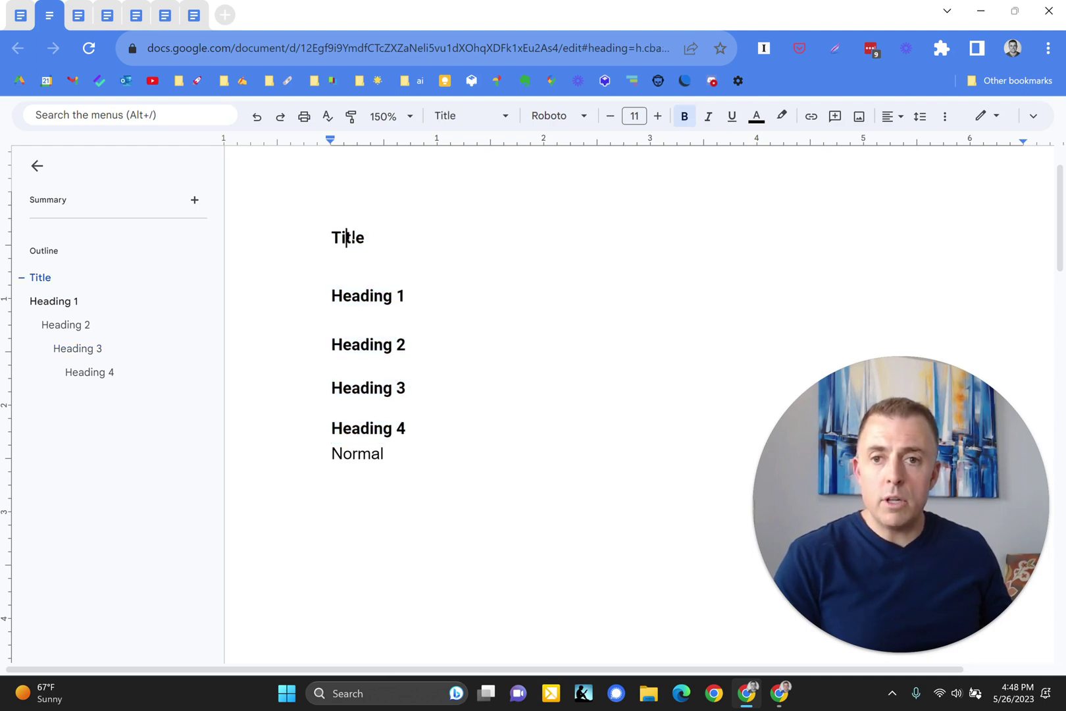
left_click(506, 116)
mouse_move(524, 221)
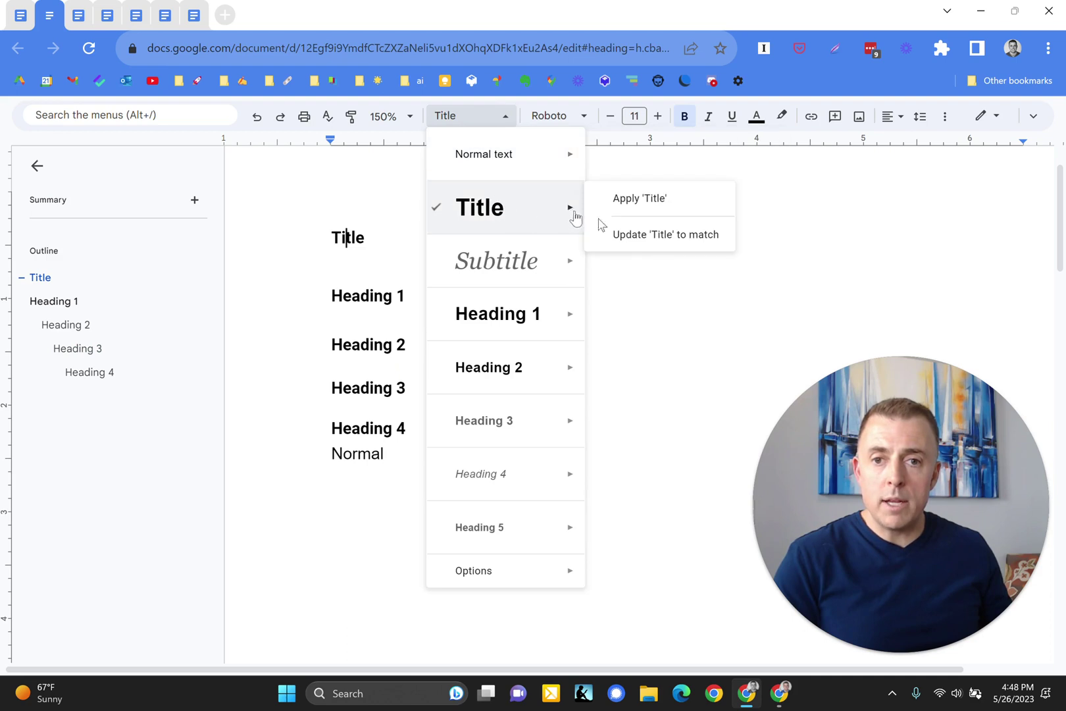
left_click(673, 237)
left_click(383, 296)
left_click(505, 116)
mouse_move(509, 321)
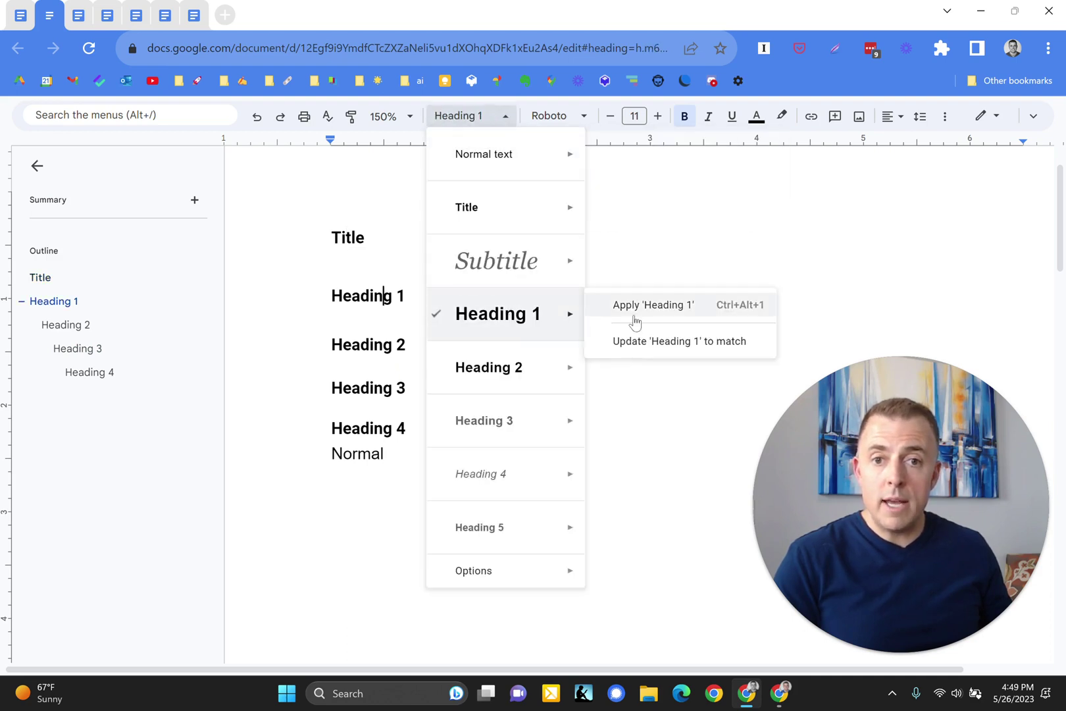
left_click(657, 341)
Update Heading 2 to match its text, then clear formatting from the whole document
left_click(379, 345)
left_click(505, 116)
mouse_move(545, 249)
mouse_move(567, 387)
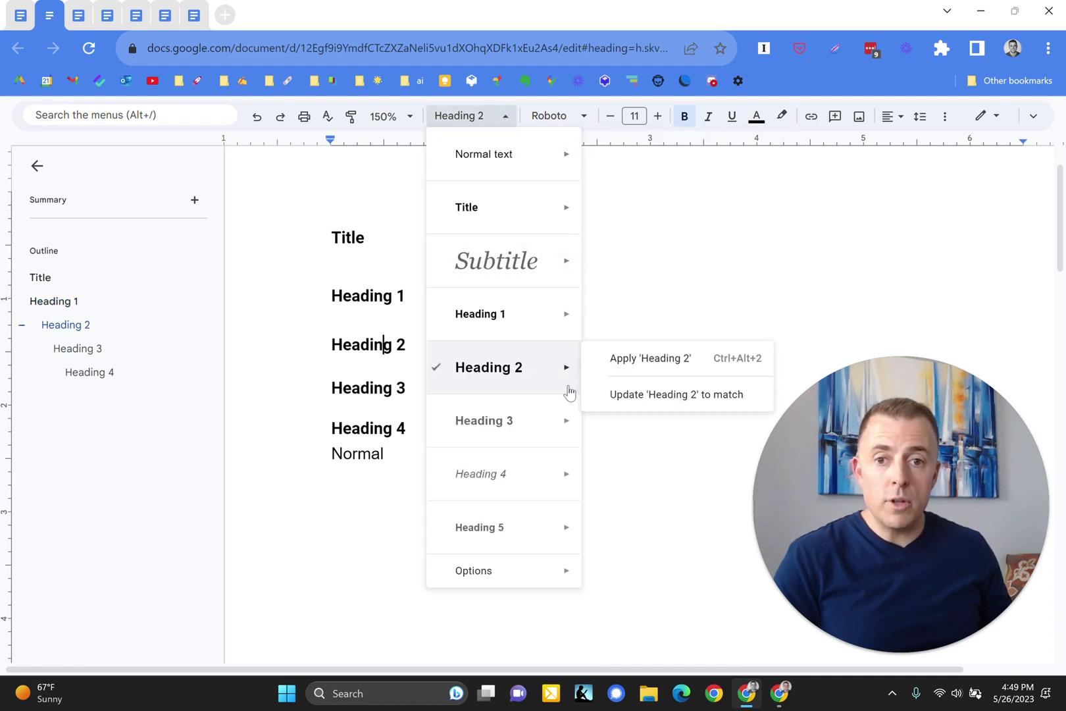
left_click(635, 393)
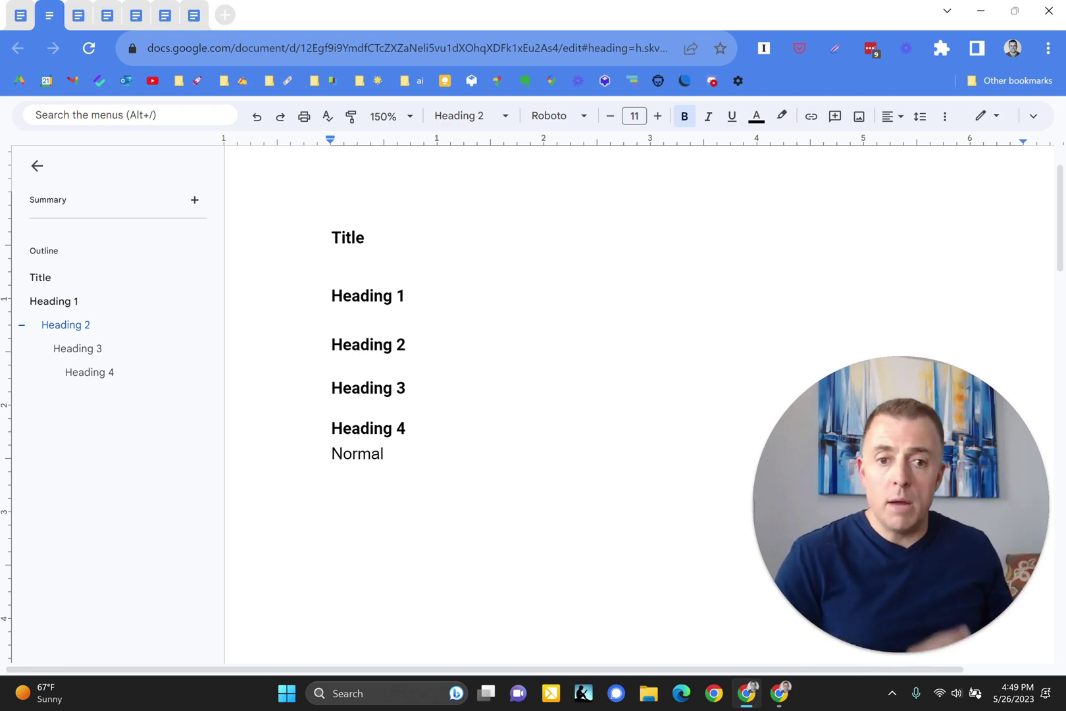
key("ctrl+a")
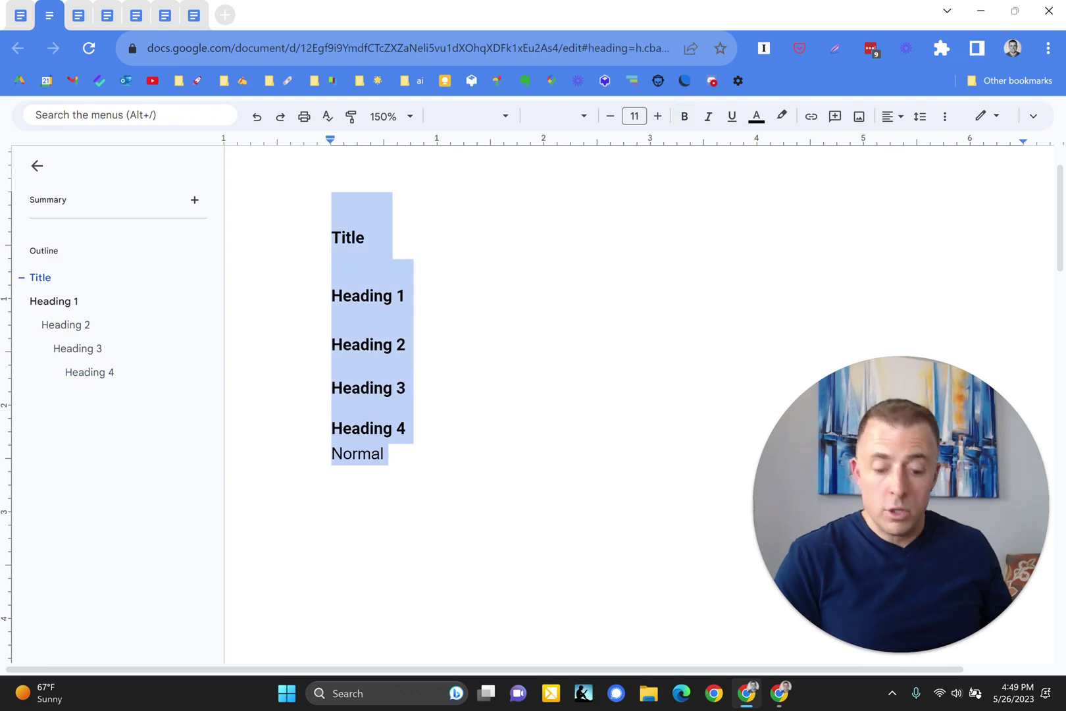
key("ctrl+alt+0")
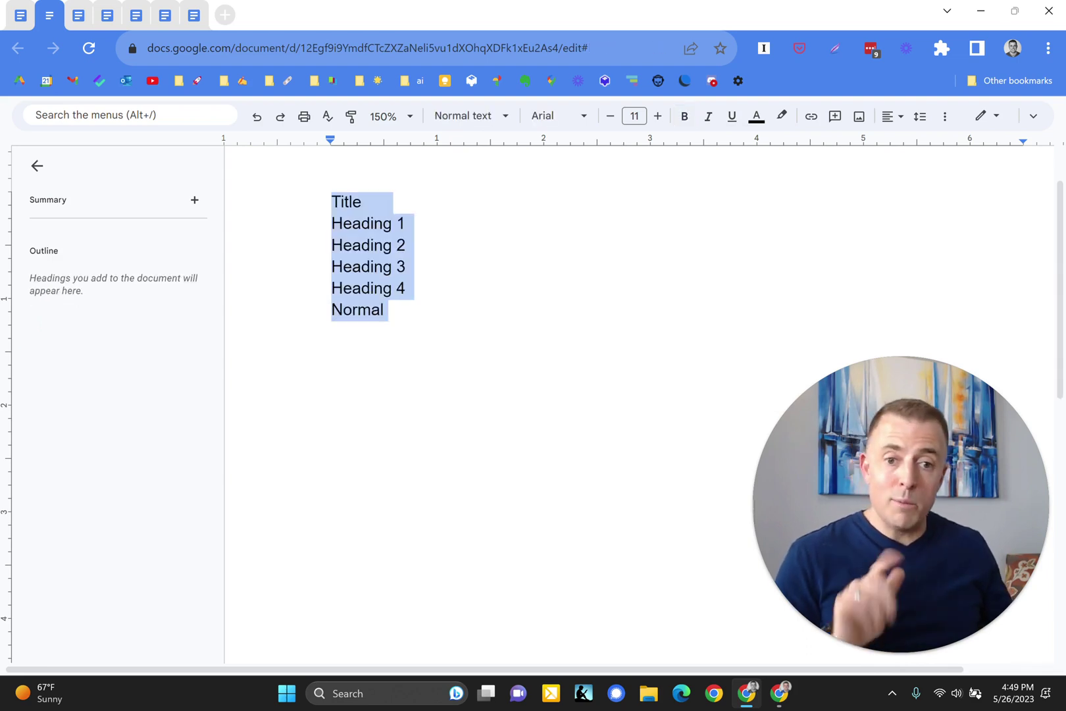
Undo in the notes to restore the Headings to consider bullet with its Title of Class, References, Class notes and Assigned readings sub-bullets
left_click(333, 373)
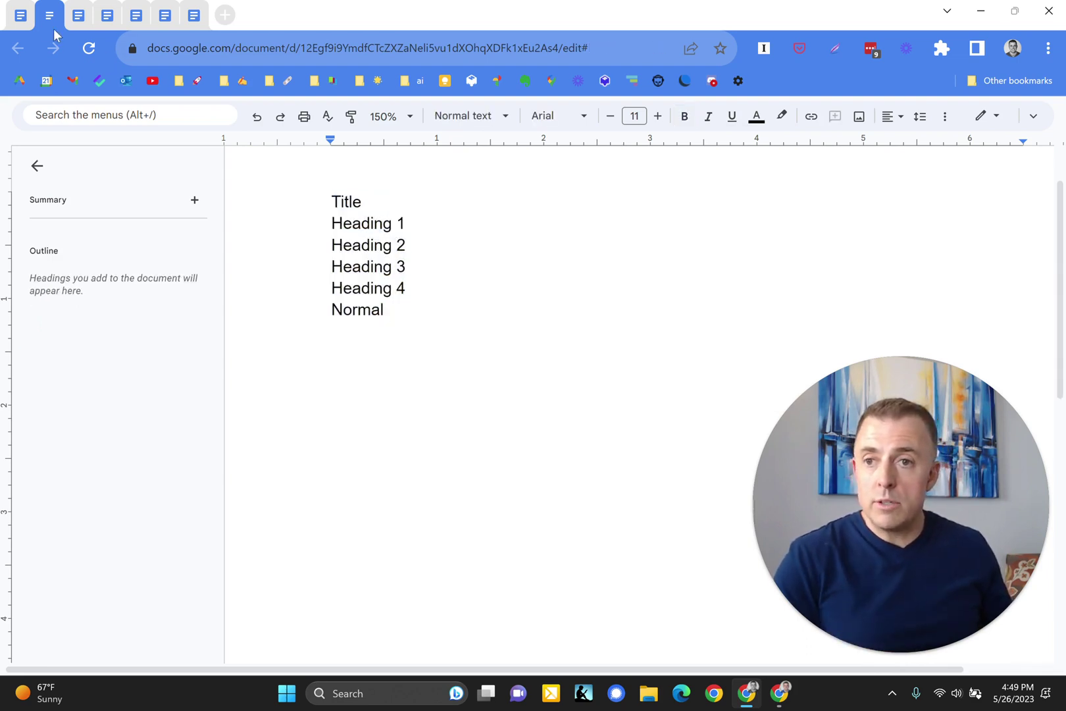
left_click(21, 14)
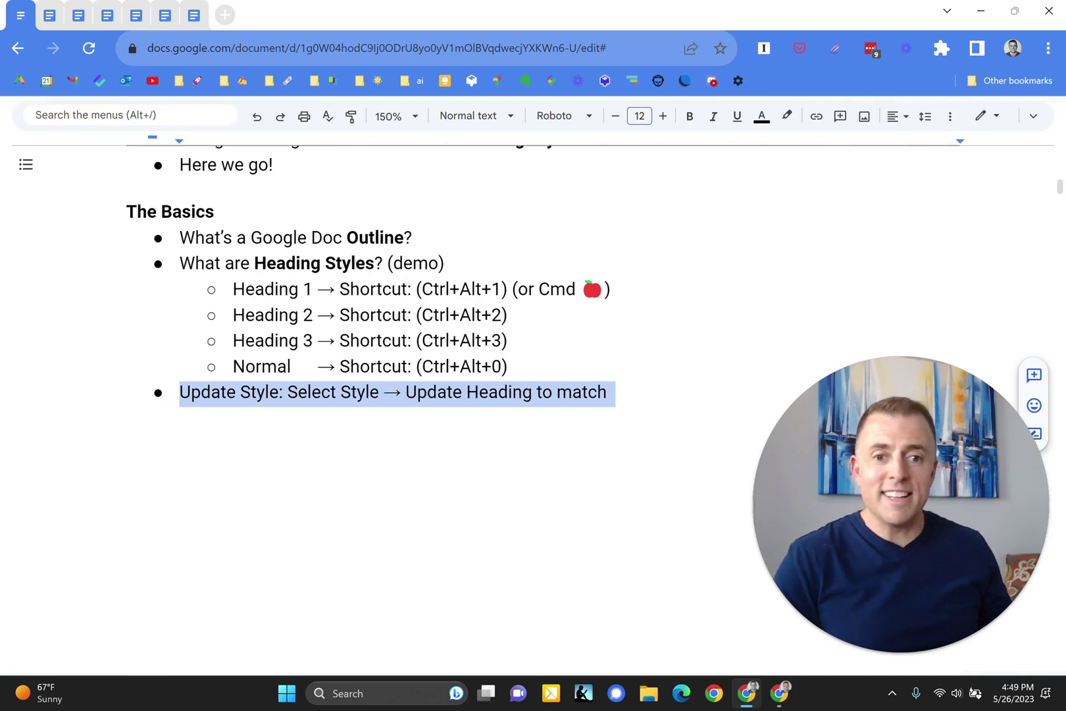
key("ctrl+z")
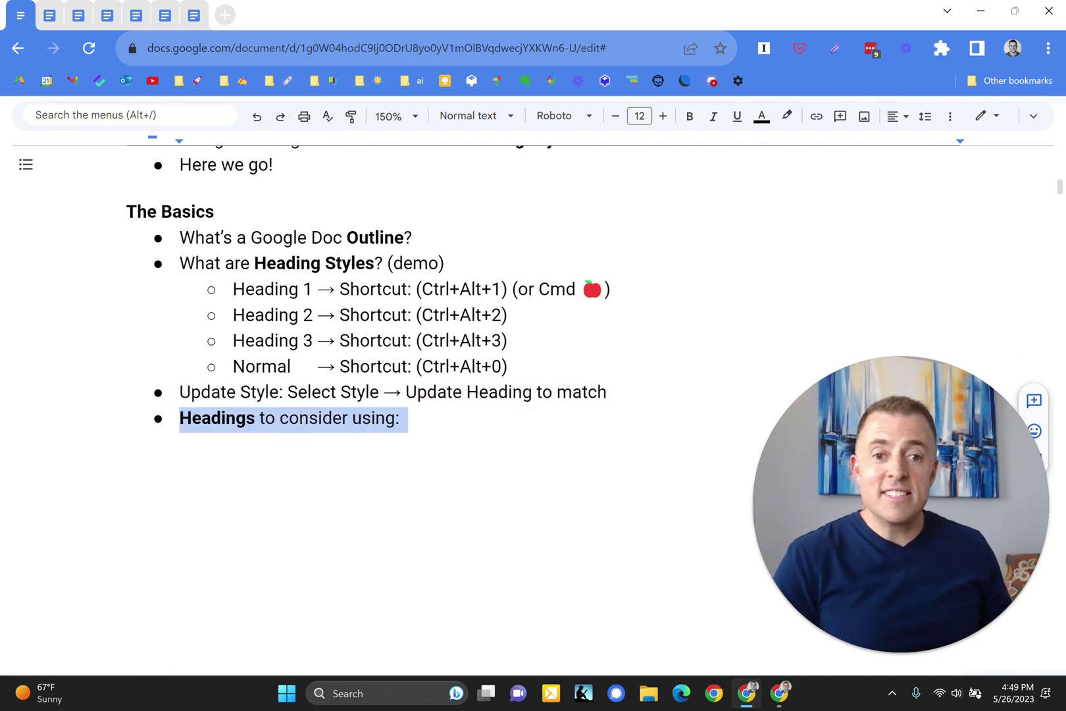
scroll(589, 297, "down", 3)
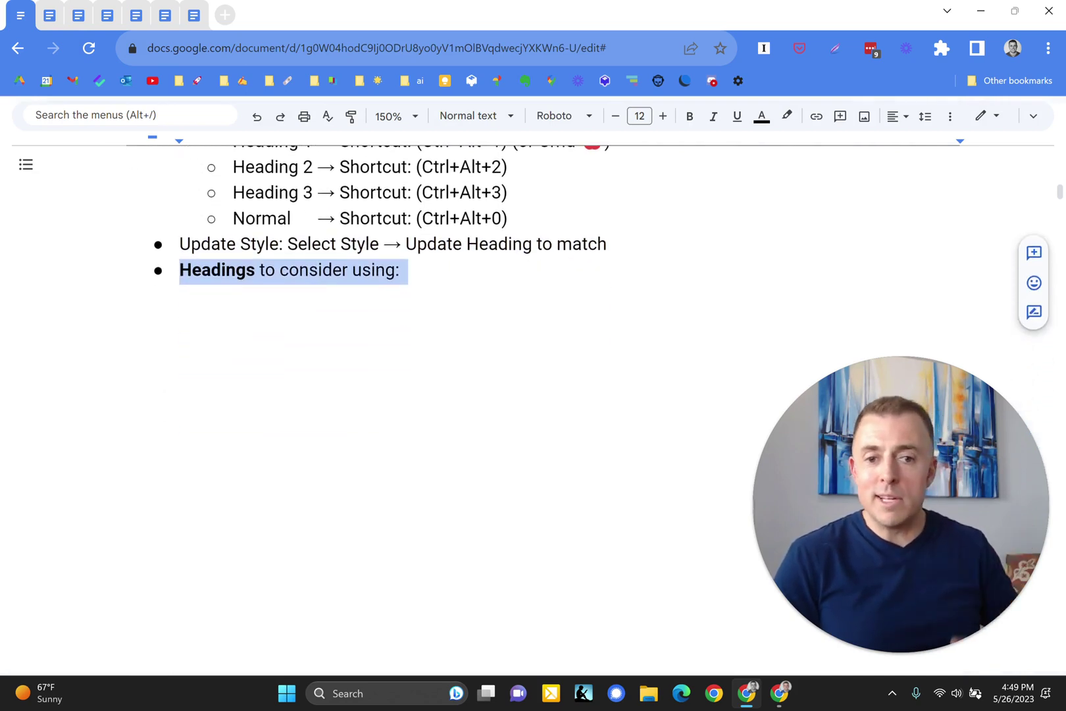
key("ctrl+z")
key("ctrl+z")
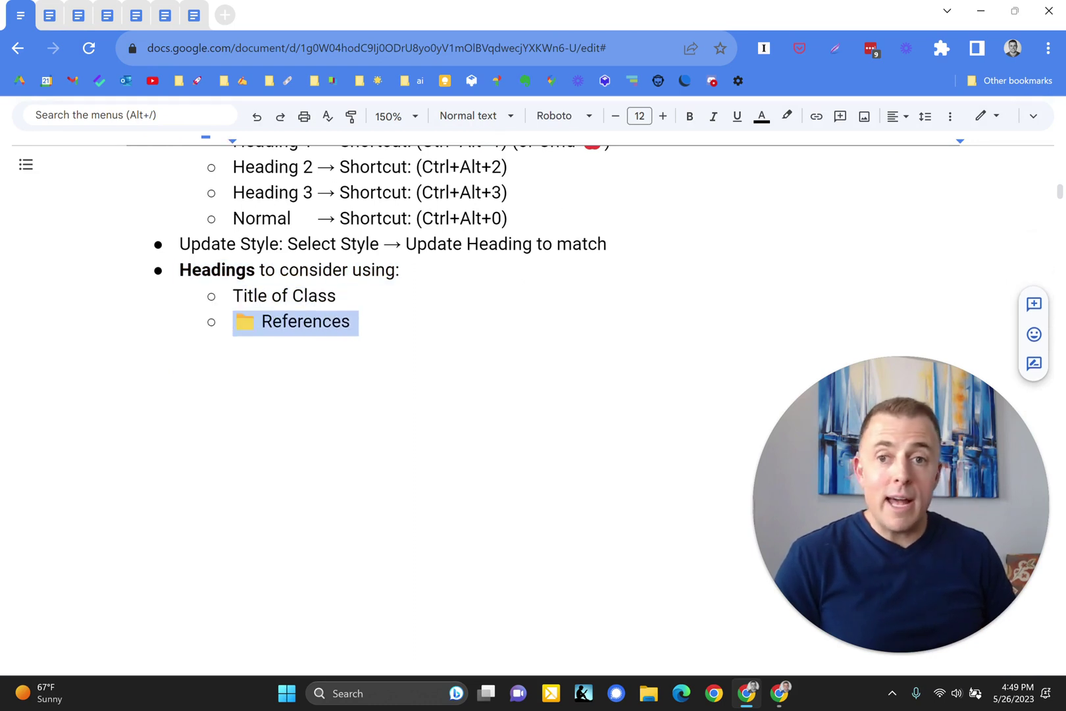
key("ctrl+z")
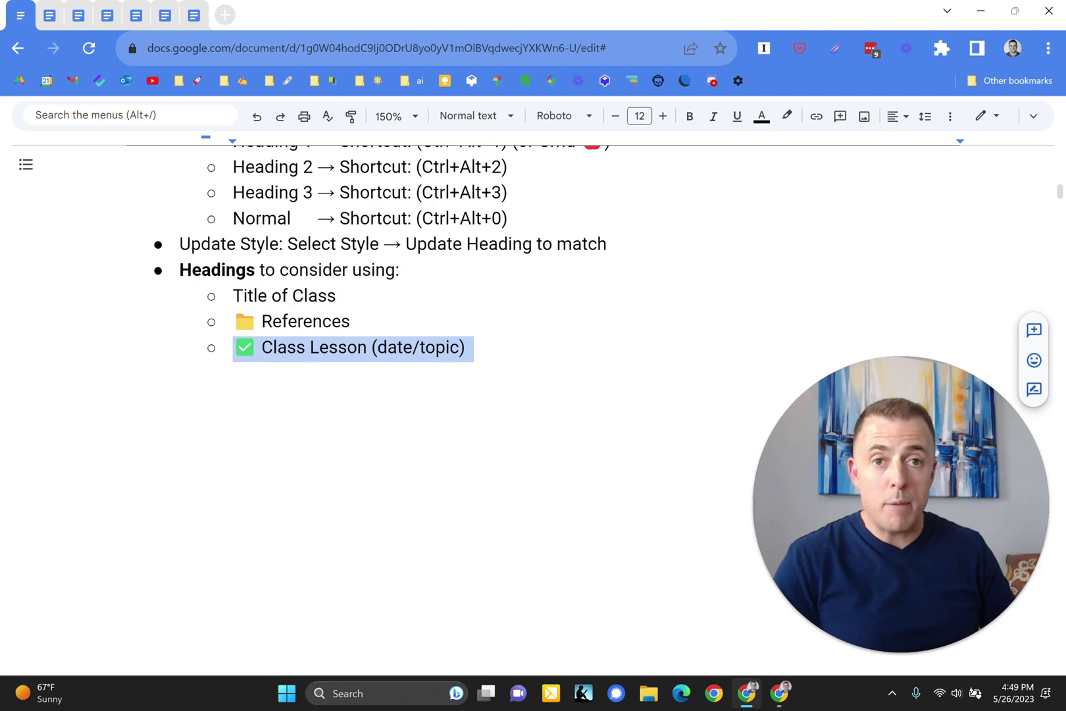
key("ctrl+z")
key("ctrl+z")
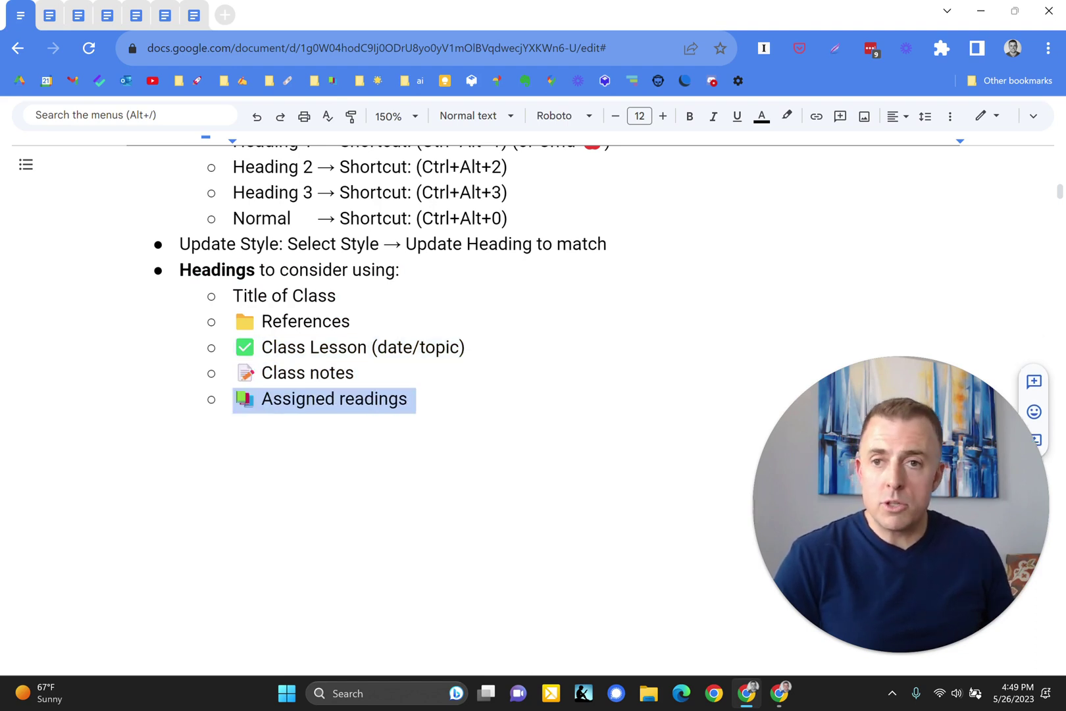
left_click(79, 15)
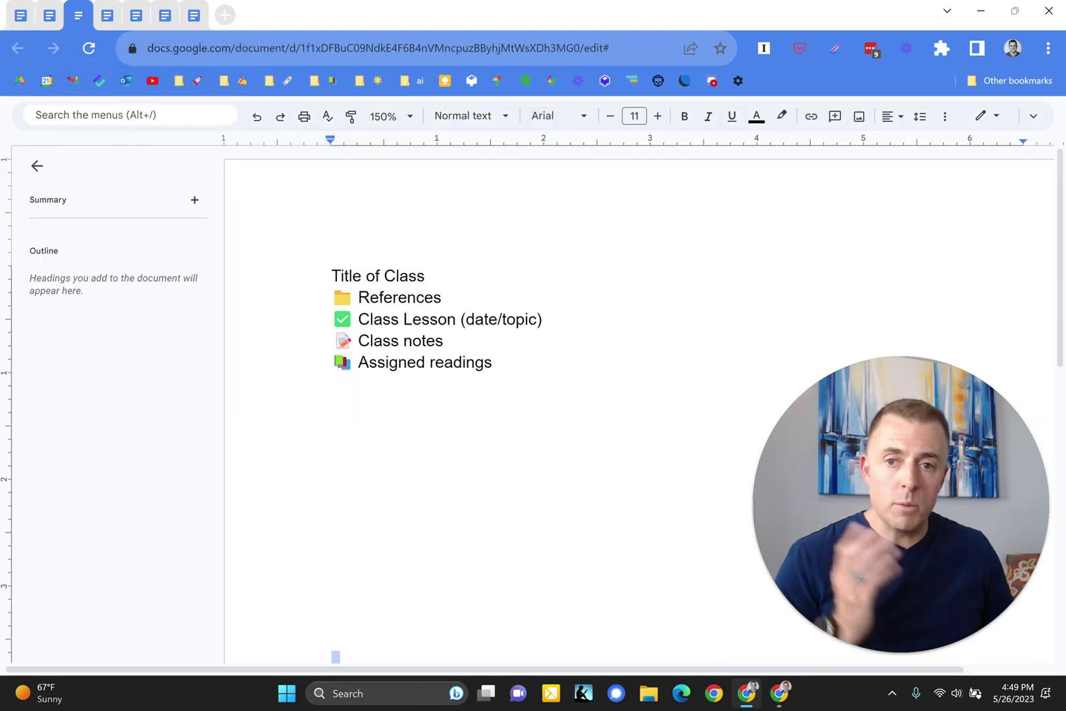
Make Title of Class a Title, and References and Class Lesson (date/topic) Heading 1
left_click(470, 115)
left_click(487, 214)
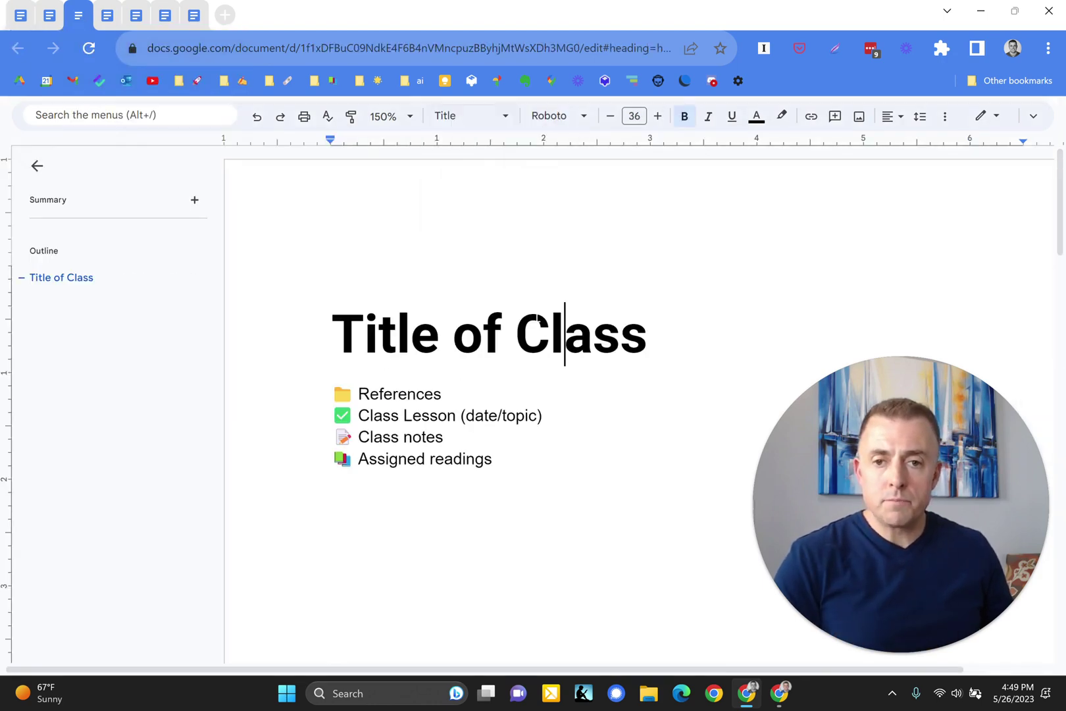
left_click(537, 318)
left_click(399, 393)
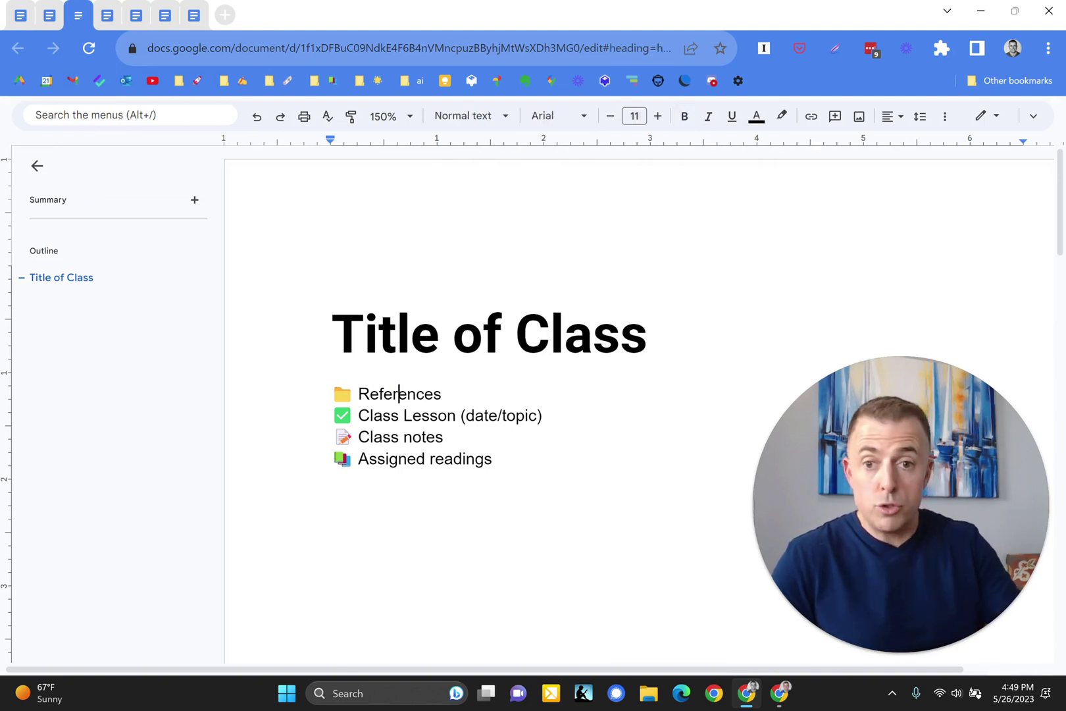
key("ctrl+alt+2")
key("ctrl+alt+1")
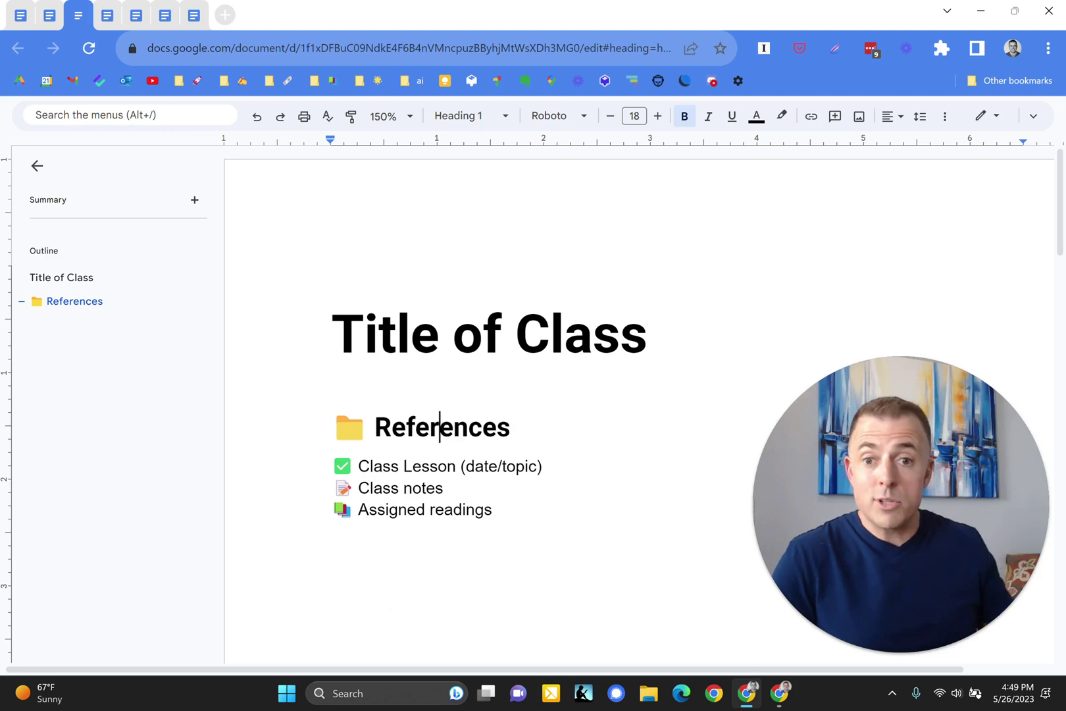
left_click(464, 468)
scroll(464, 468, "down", 1)
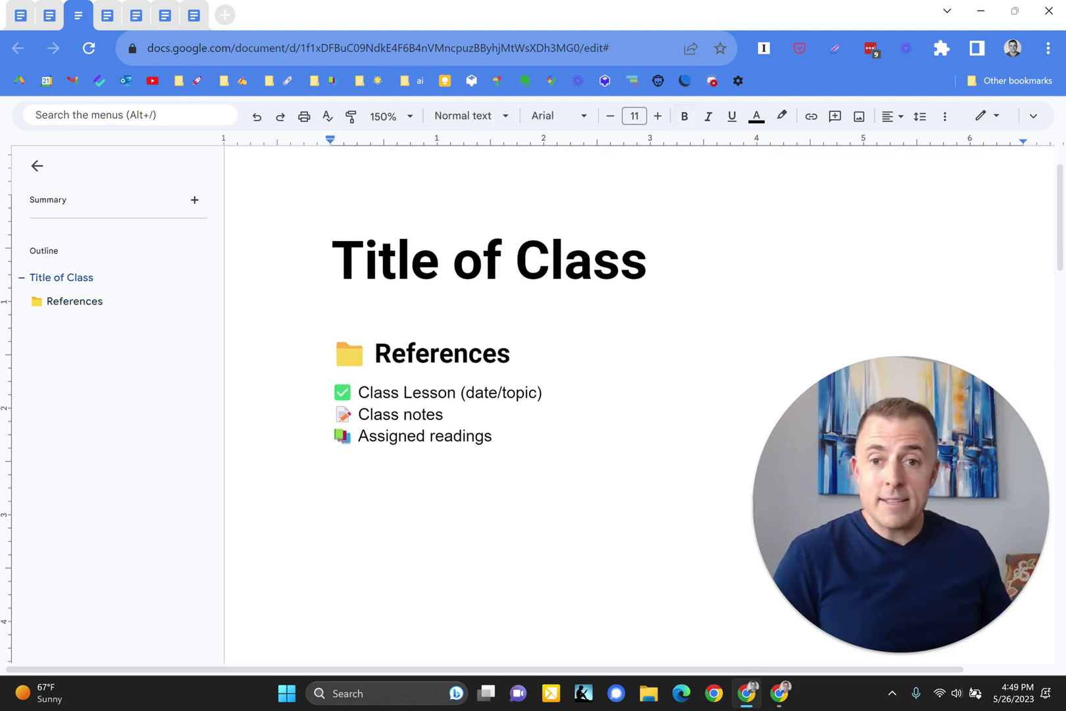
key("ctrl+alt+1")
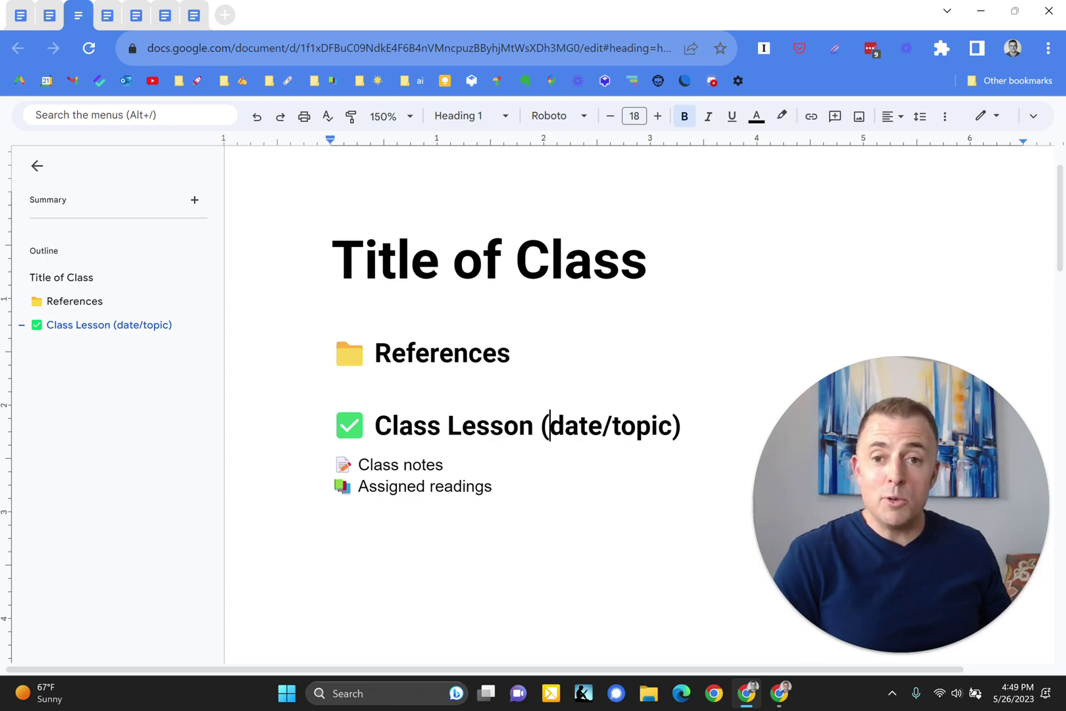
Make Class notes and Assigned readings Heading 2, then review the nested headings
scroll(527, 395, "down", 1)
left_click(443, 390)
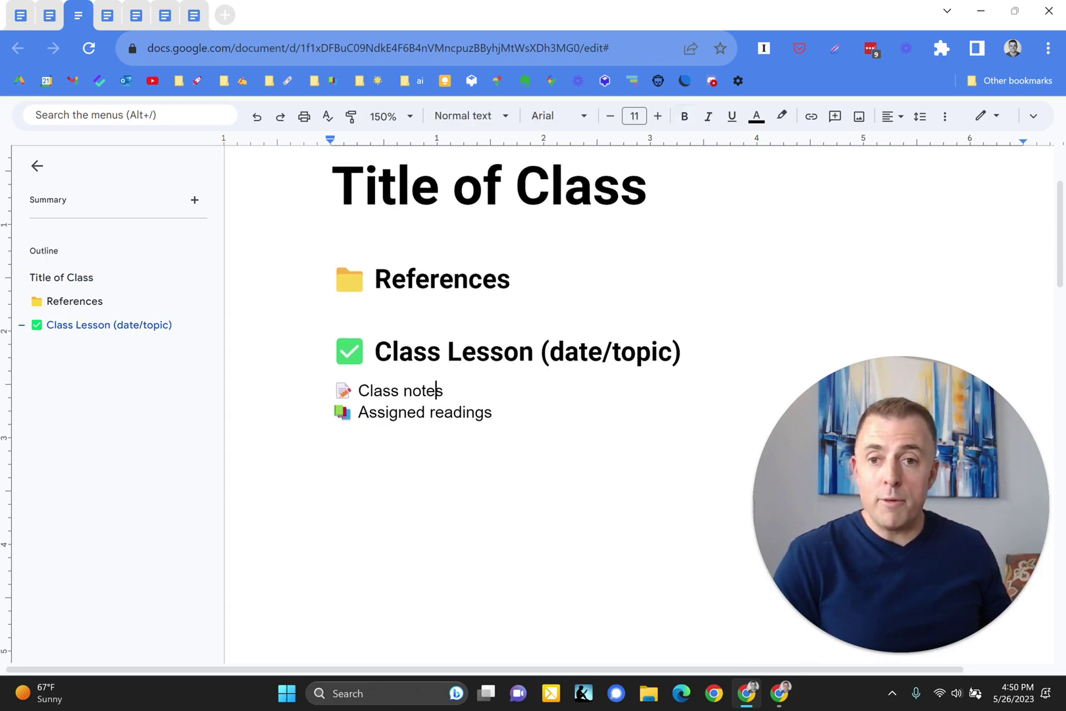
left_click_drag(492, 412, 332, 388)
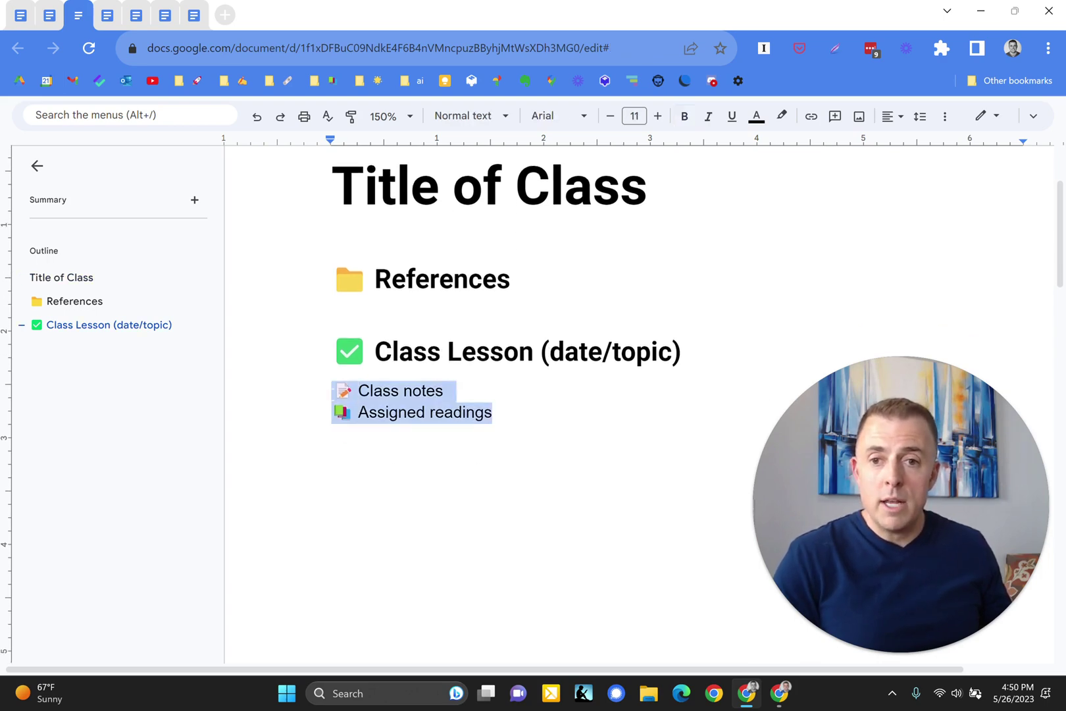
left_click(416, 390)
left_click_drag(492, 411, 332, 389)
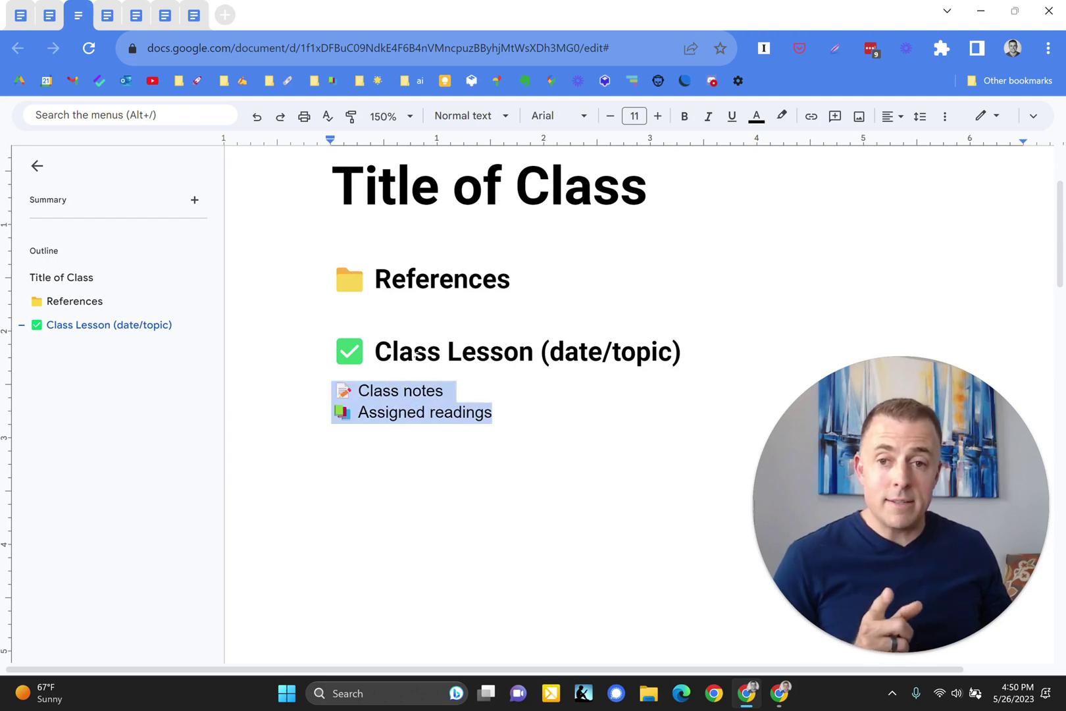
left_click(414, 353)
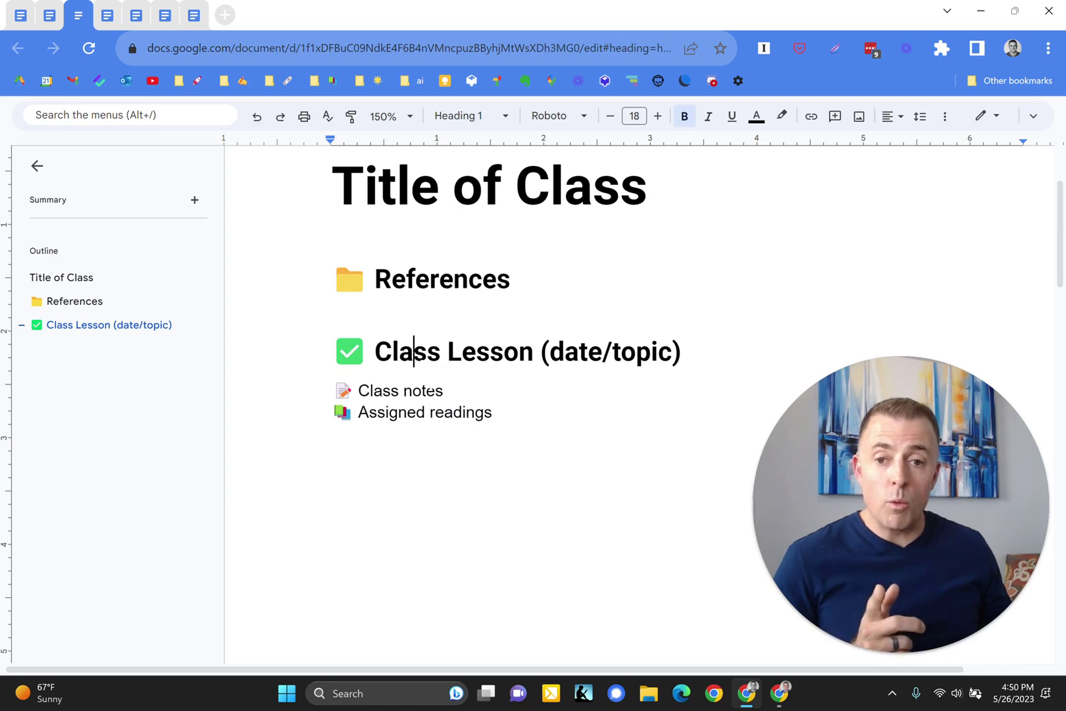
left_click_drag(492, 413, 332, 389)
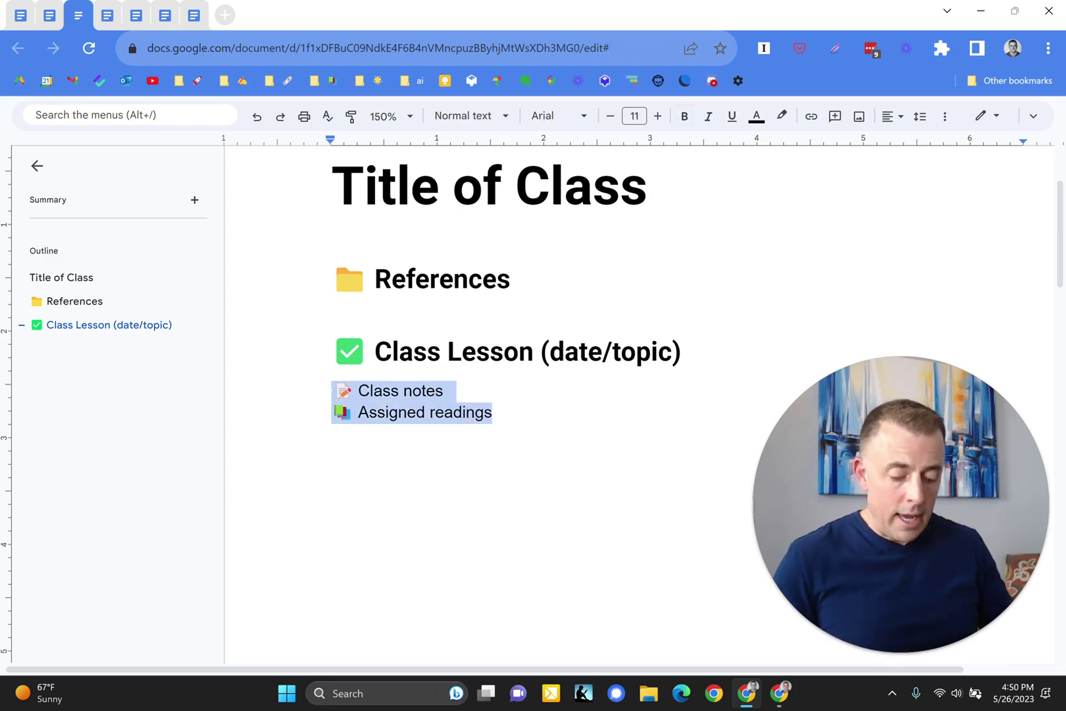
key("ctrl+alt+2")
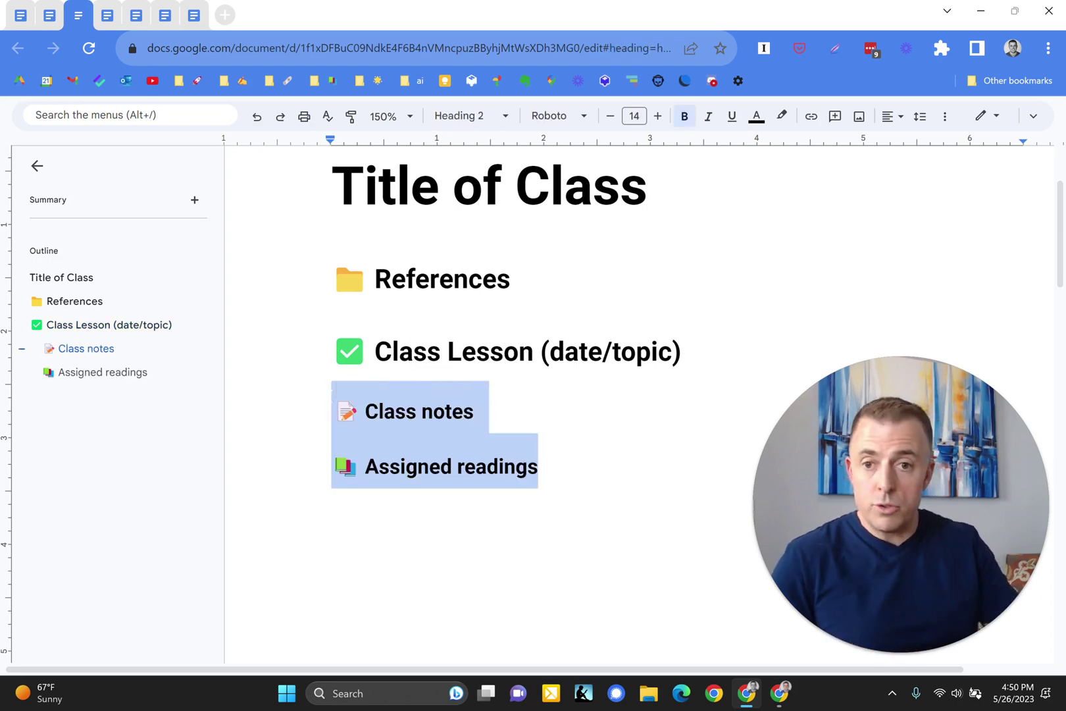
scroll(514, 464, "up", 3)
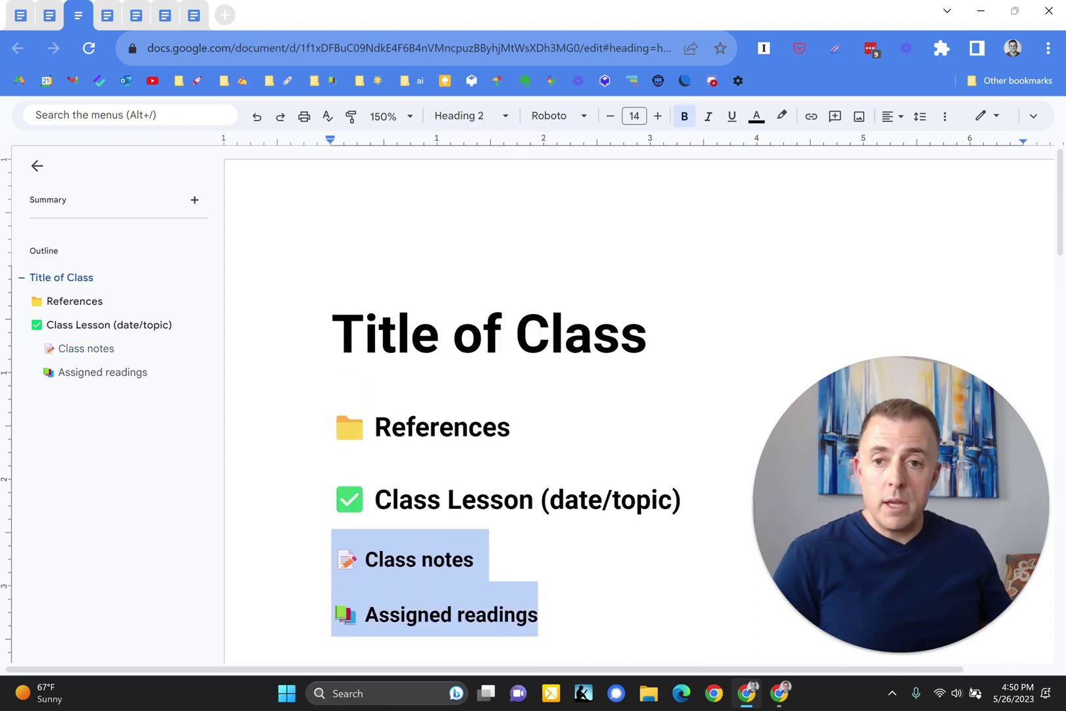
left_click(333, 344, "shift")
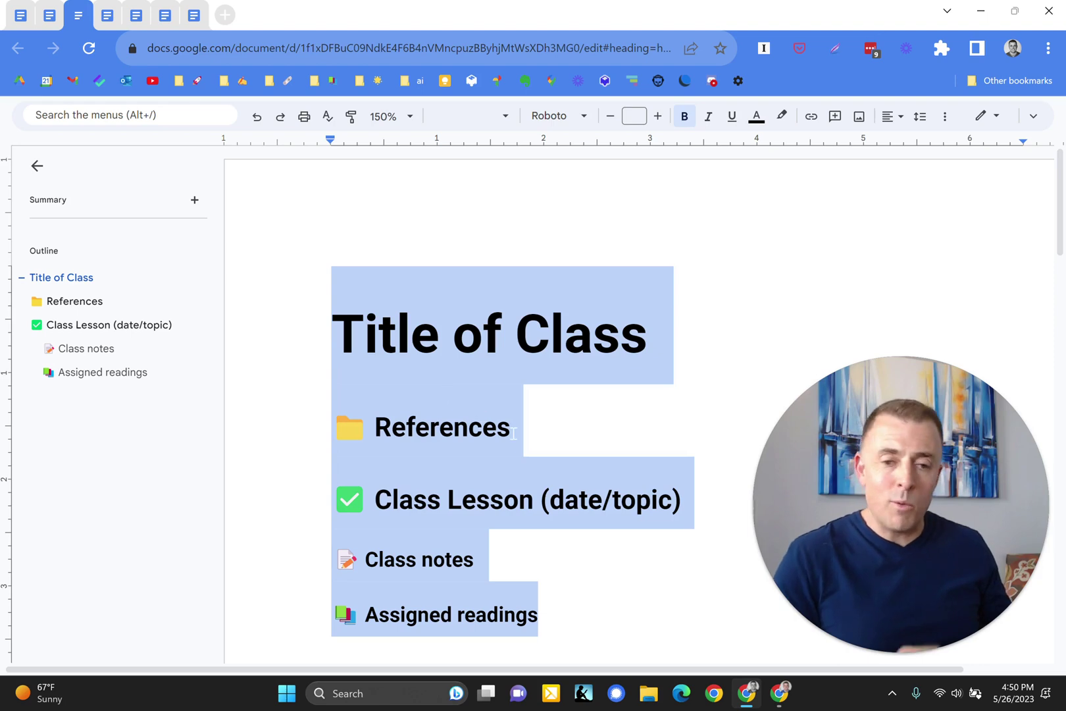
scroll(514, 433, "down", 2)
key("Right")
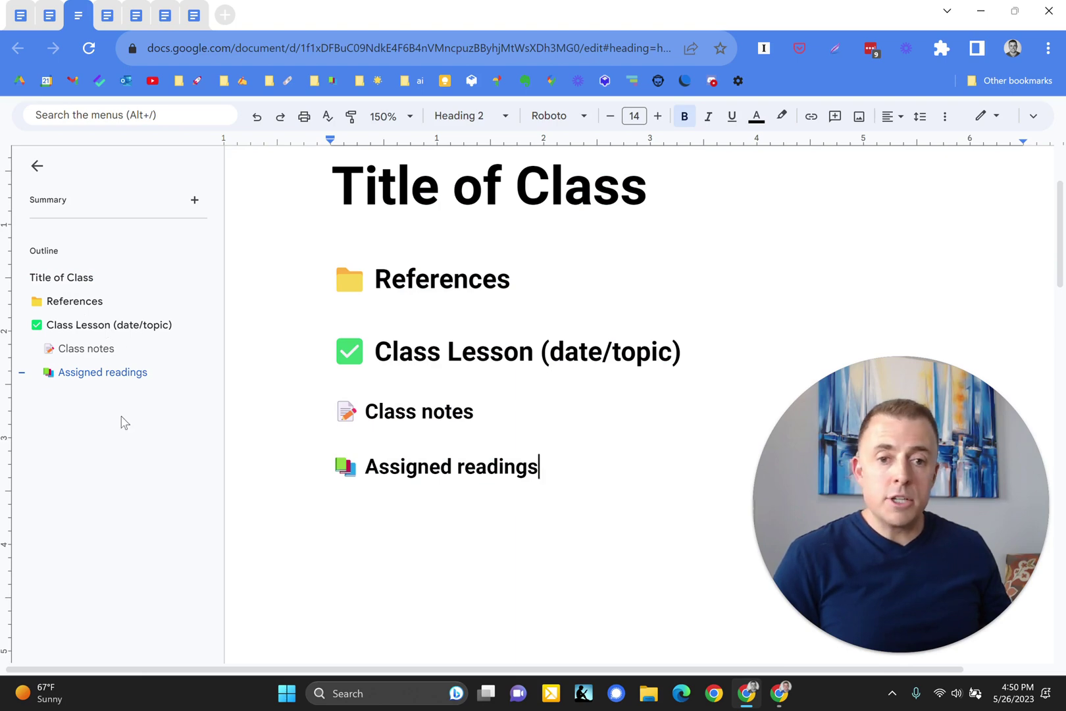
Undo back the 'Just an example' bullet, 'Show me some examples!' heading and Ctrl+Tab / Ctrl+Shift+Tab bullets
left_click(20, 14)
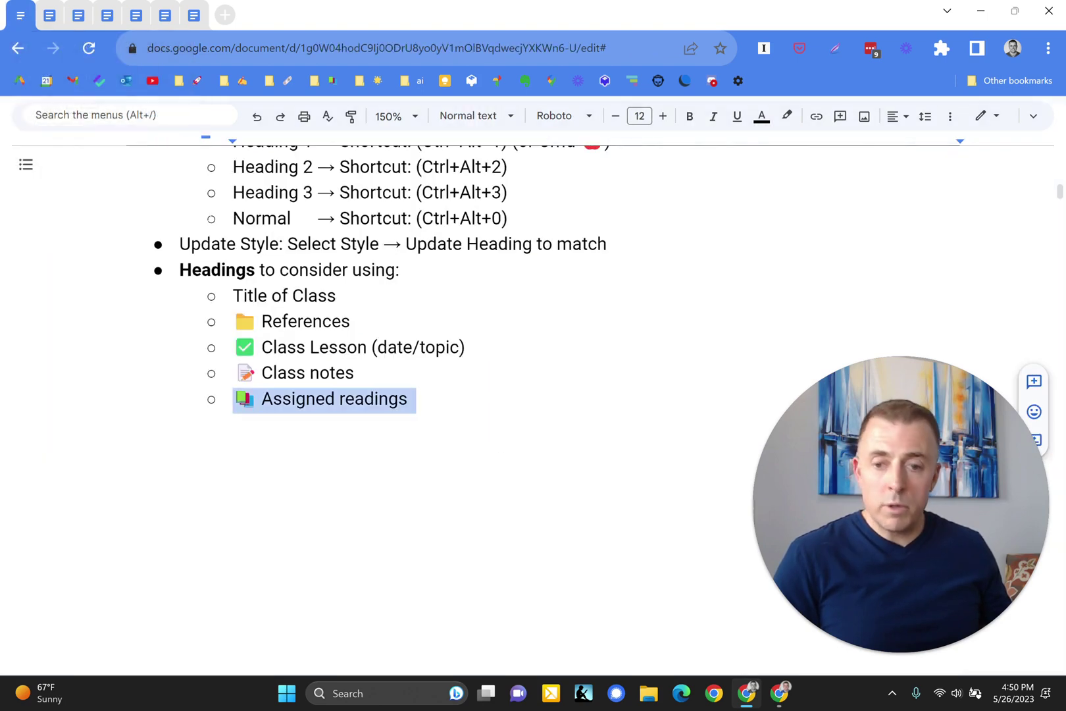
key("ctrl+z")
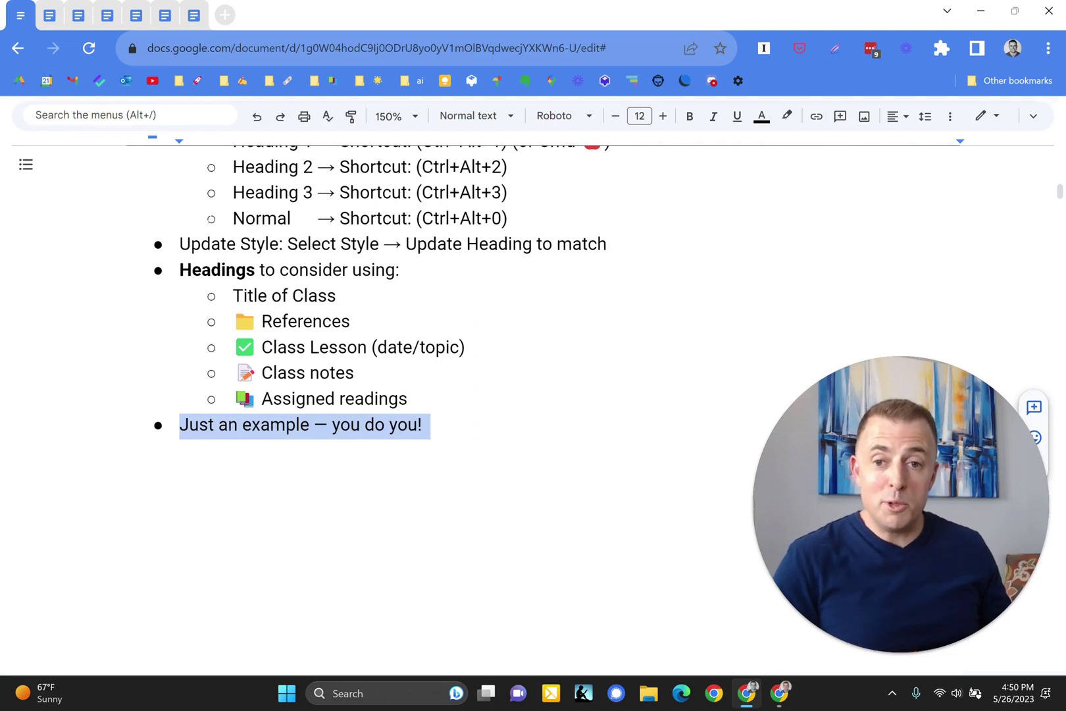
key("ctrl+z")
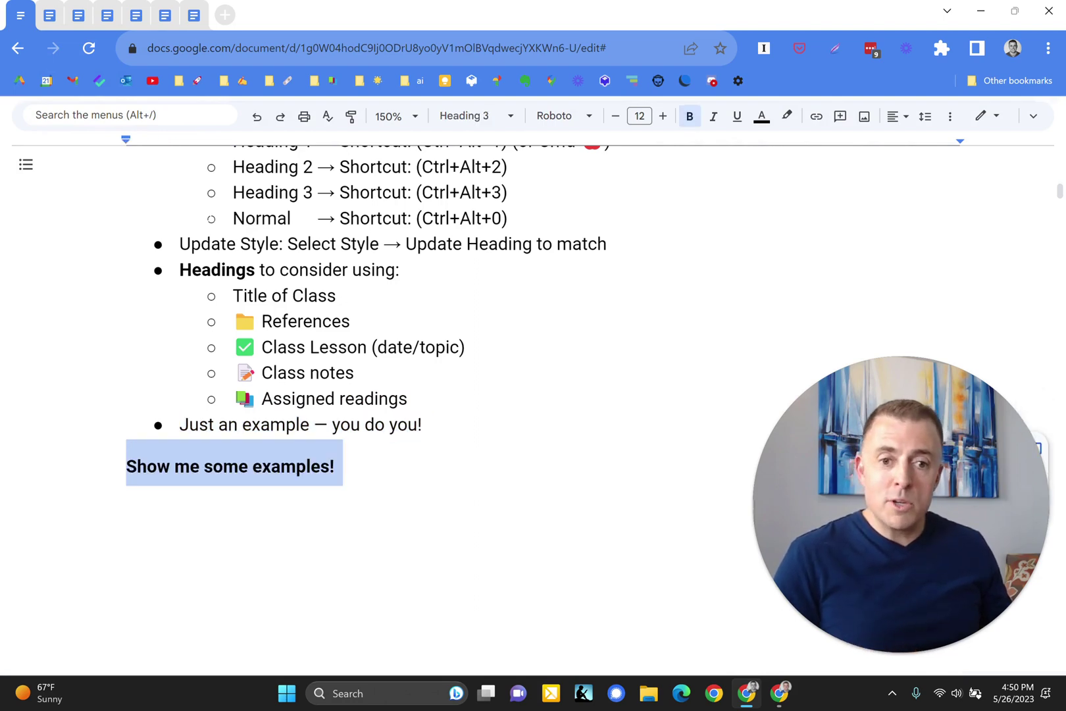
key("ctrl+z")
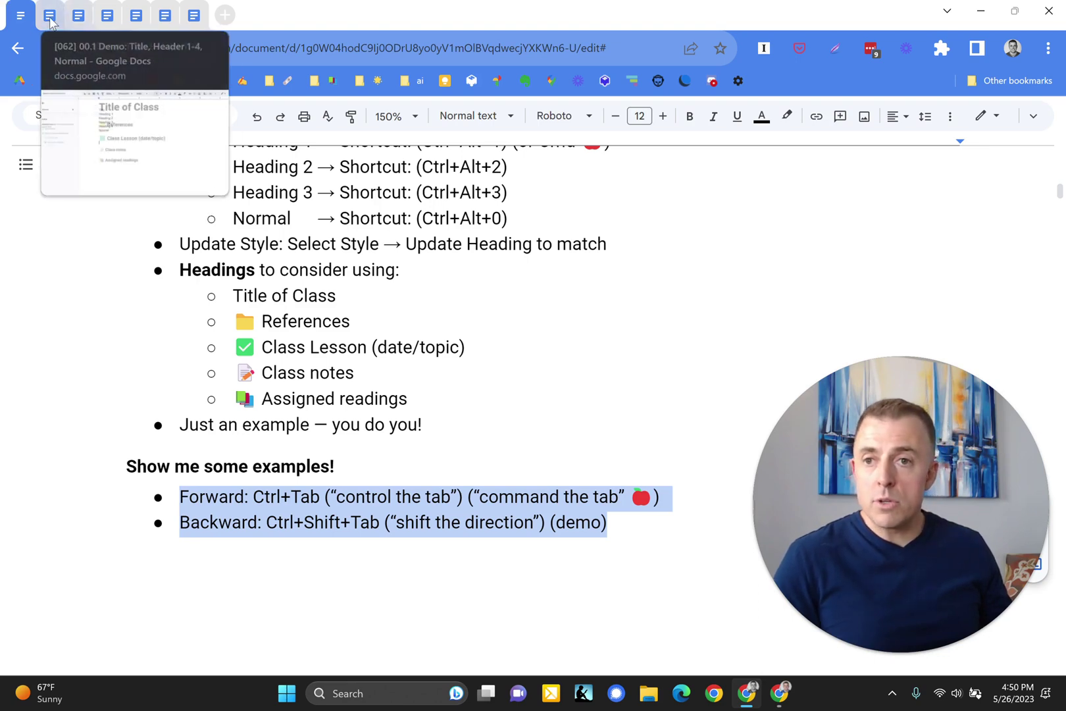
Ctrl+Tab to the FOMO course document and jump to References and back via the outline
key("ctrl+Tab")
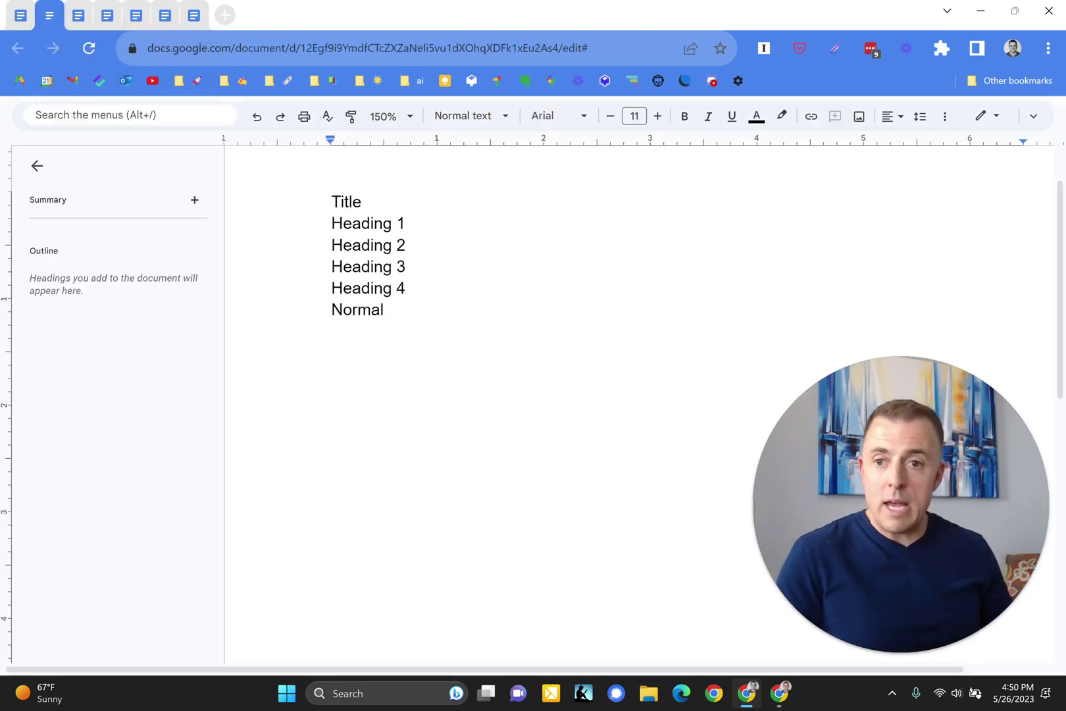
key("ctrl+Tab")
key("ctrl+Tab")
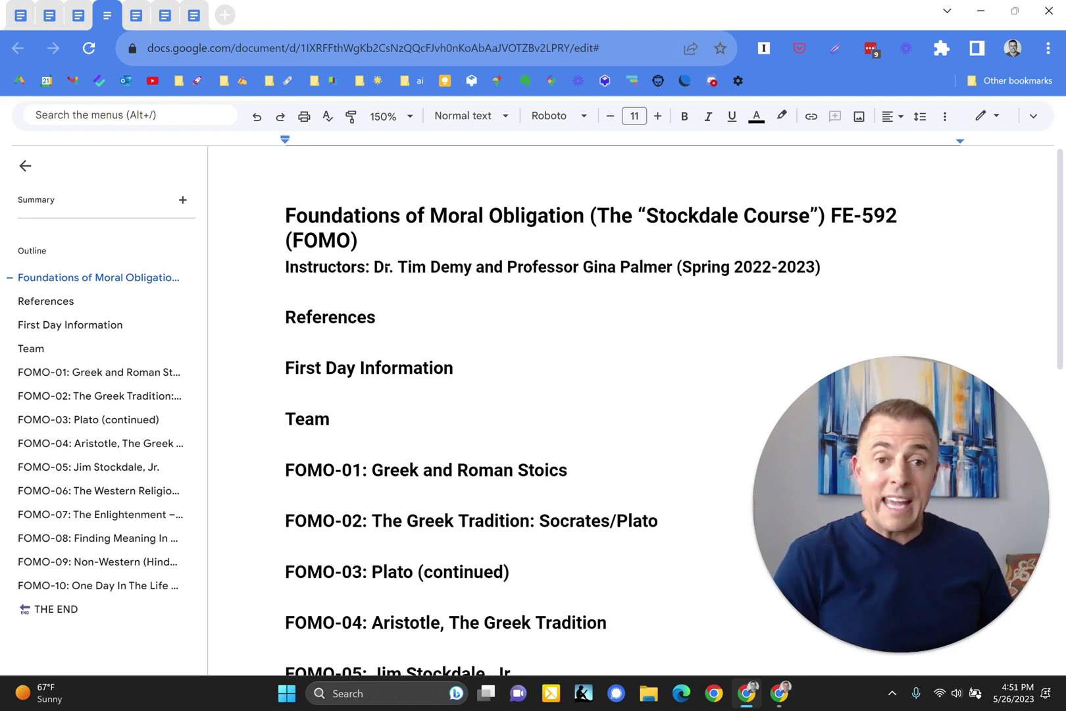
left_click(50, 301)
scroll(592, 395, "down", 2)
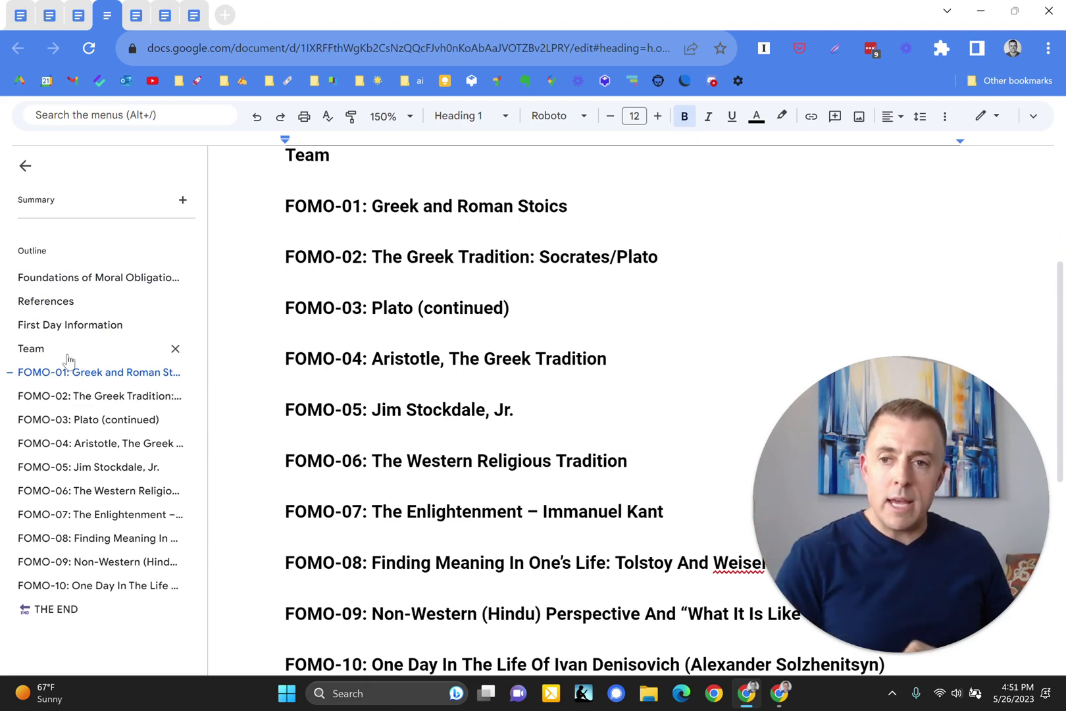
left_click(46, 300)
Step through the References, First Day Information and Team headings, then Ctrl+Tab to the fuller course notes
left_click(338, 317)
left_click(393, 368)
left_click(305, 419)
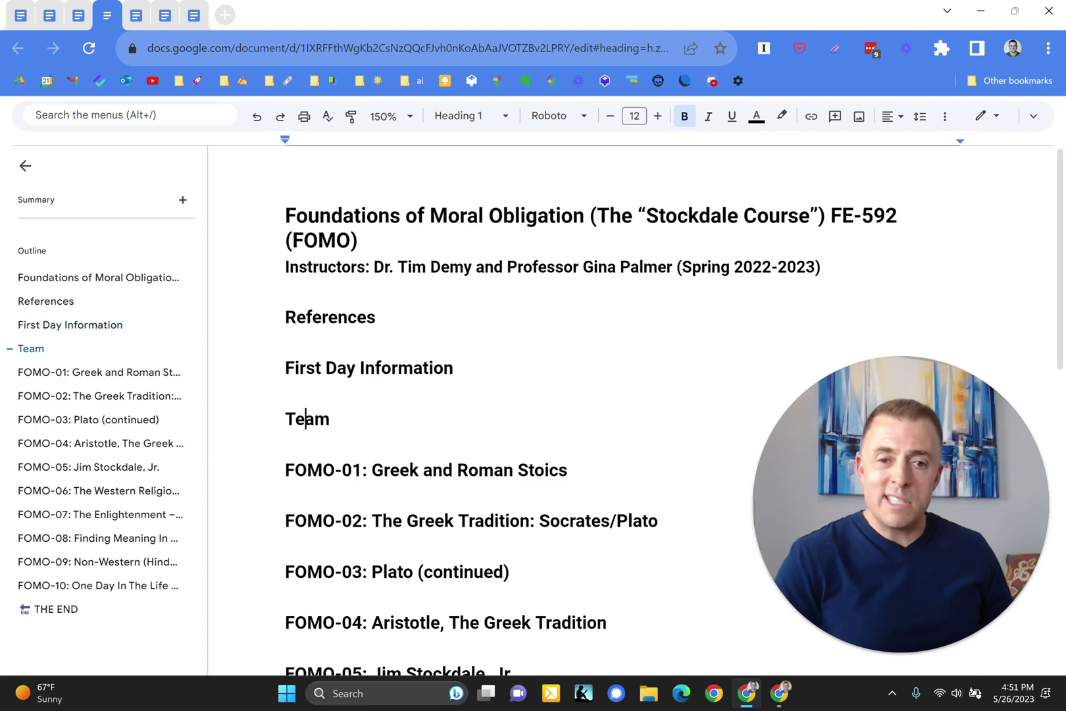
scroll(526, 408, "down", 5)
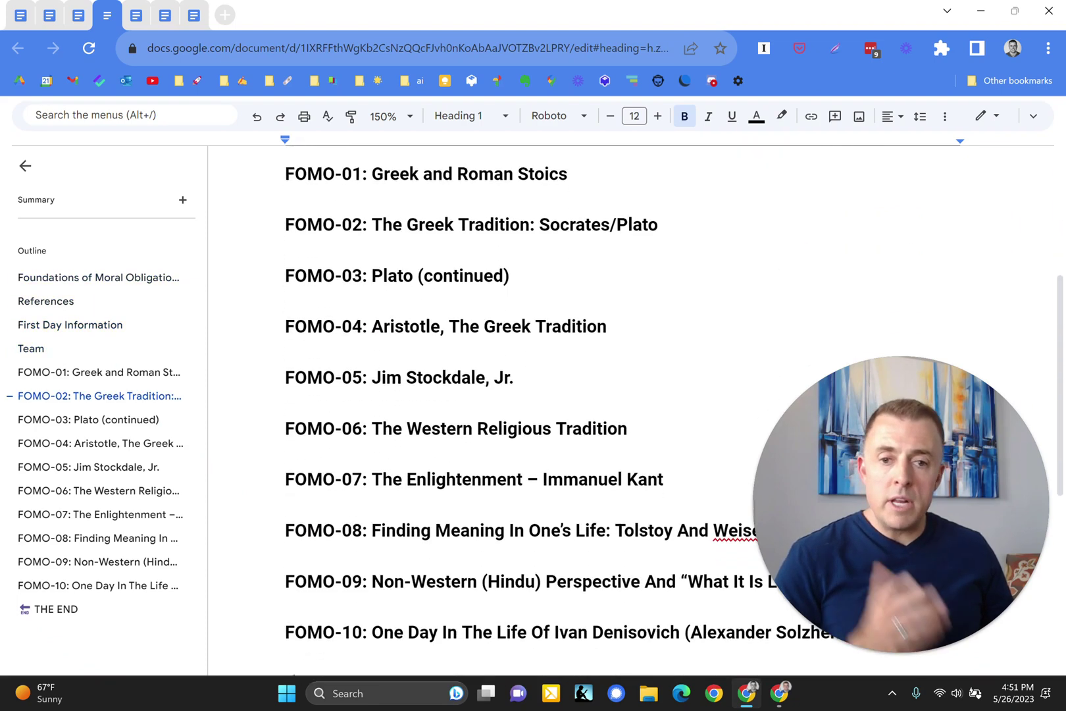
scroll(527, 408, "up", 5)
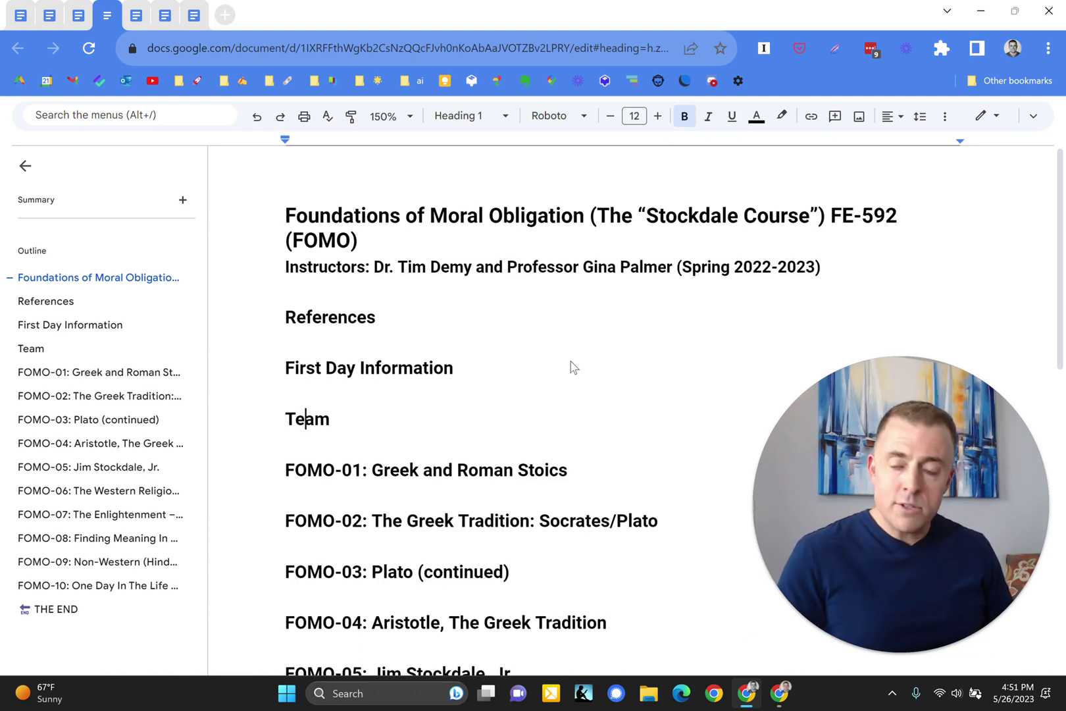
key("ctrl+Tab")
scroll(526, 408, "down", 1)
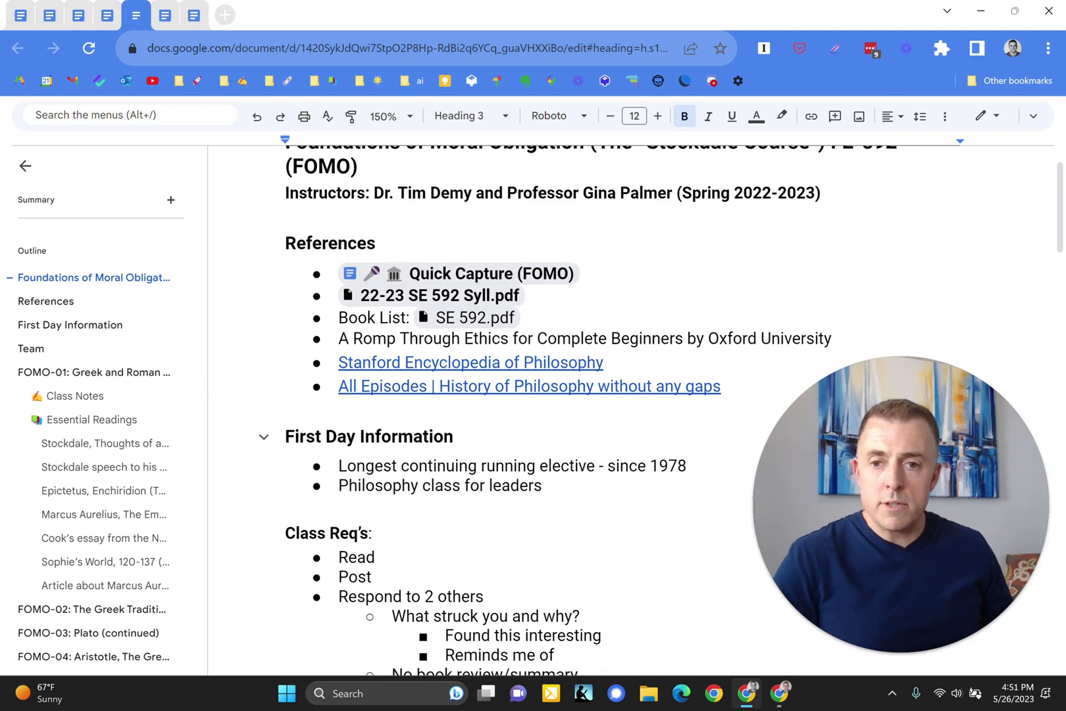
Scroll the notes and jump via the outline to Team, then FOMO-01: Greek and Roman Stoics
scroll(526, 408, "down", 1)
scroll(526, 408, "down", 1)
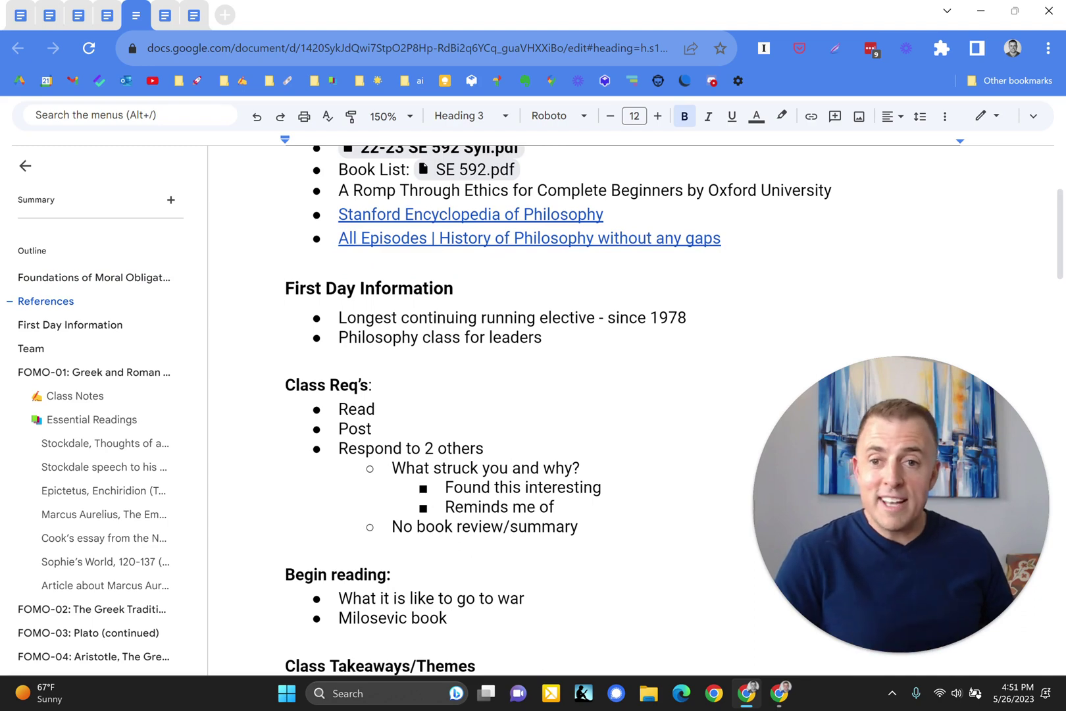
scroll(447, 339, "down", 2)
scroll(526, 408, "down", 4)
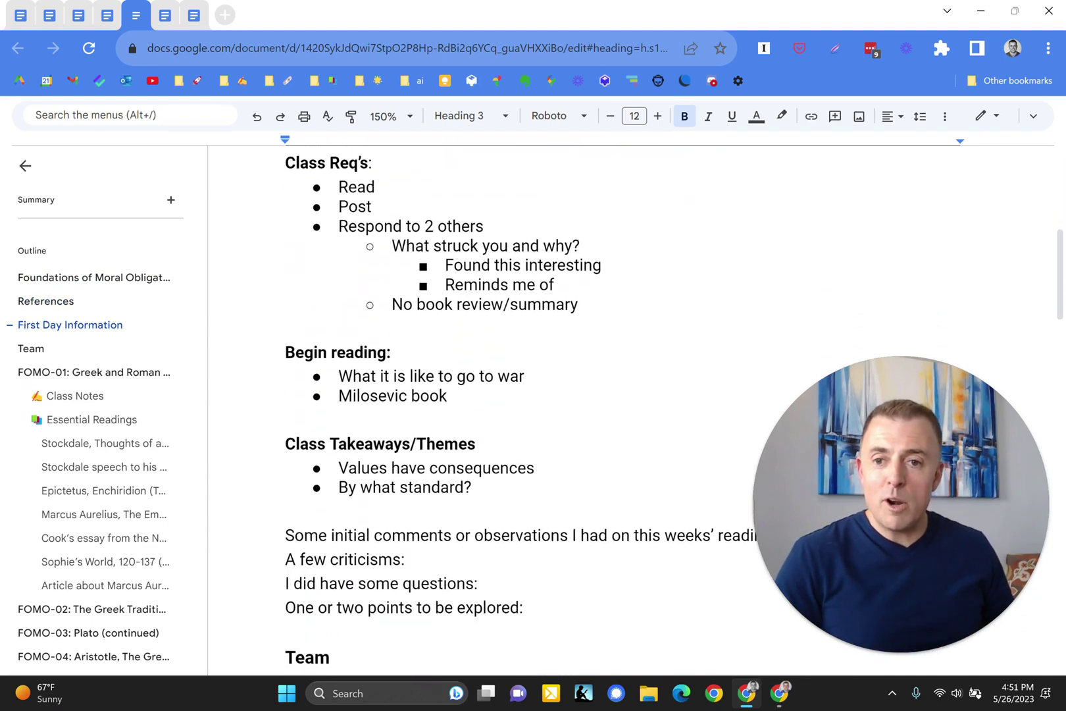
scroll(526, 408, "down", 1)
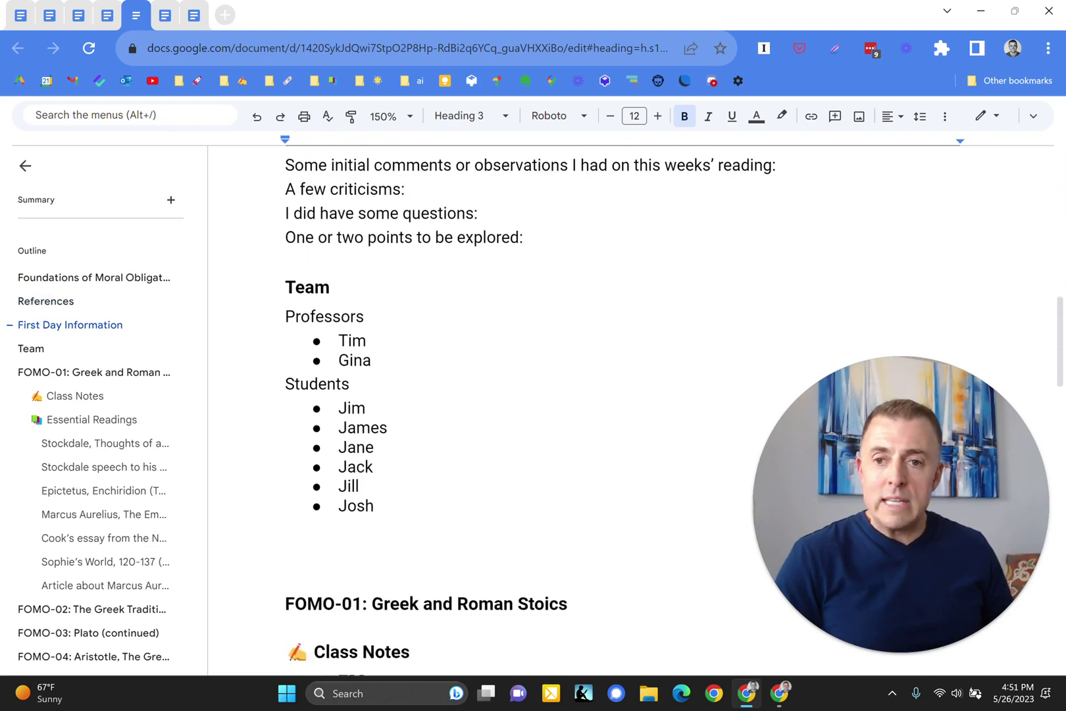
left_click(33, 349)
left_click(52, 372)
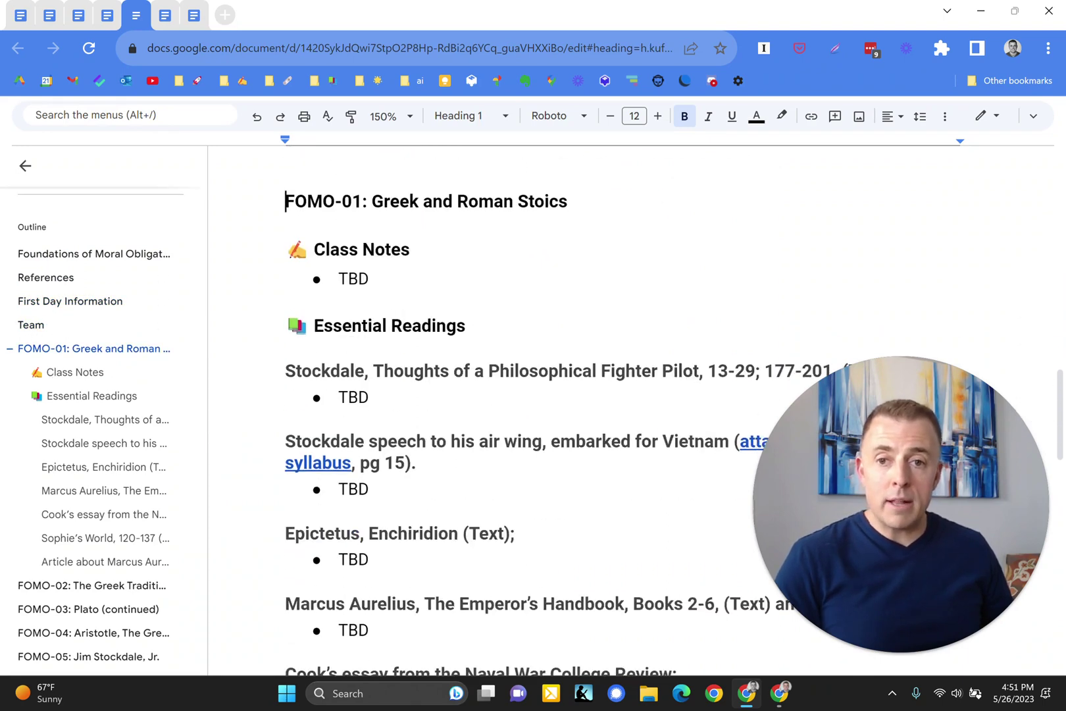
Select the Stockdale reading heading and its TBD placeholder, then place the caret in the Stockdale speech heading
scroll(527, 408, "down", 2)
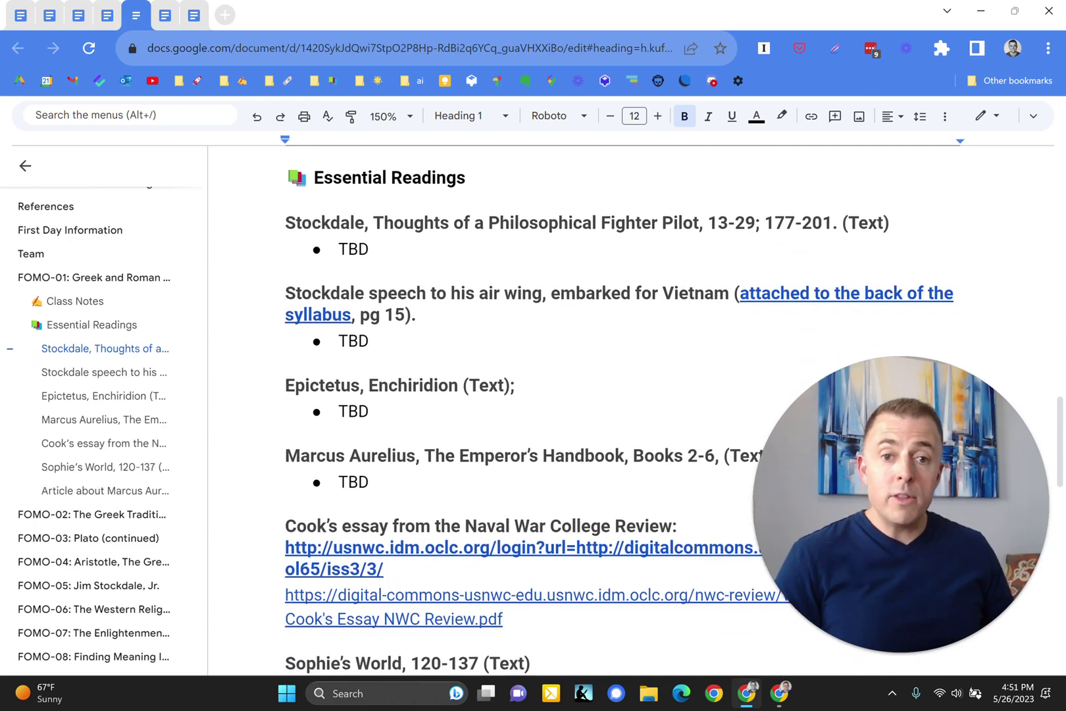
double_click(466, 222)
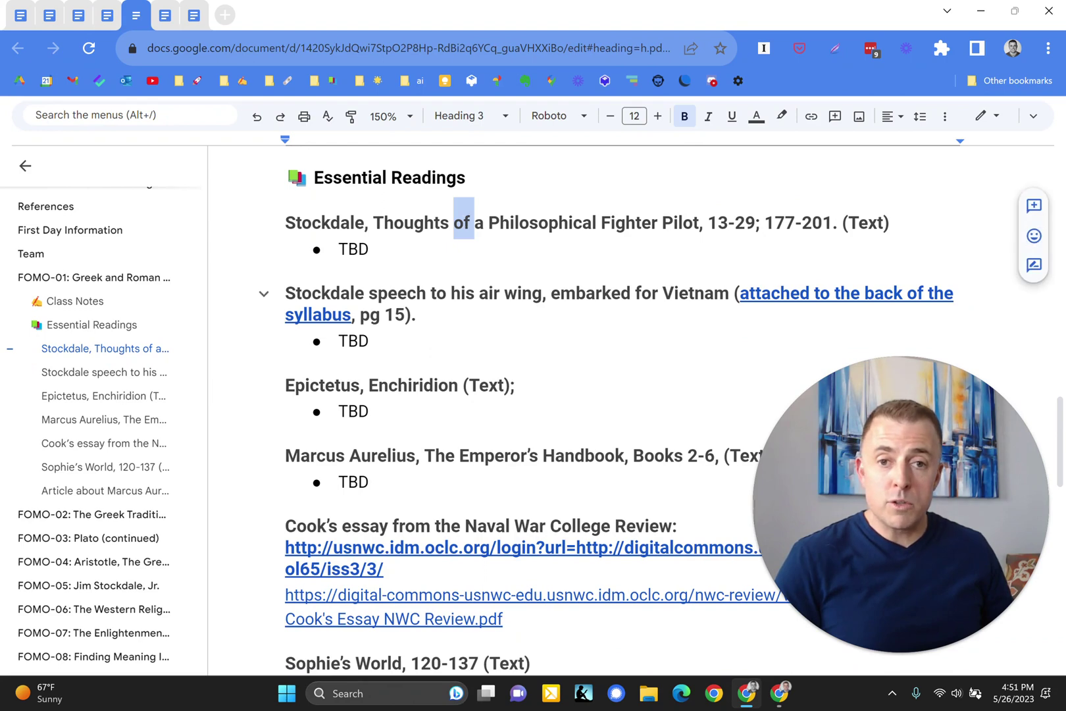
triple_click(708, 222)
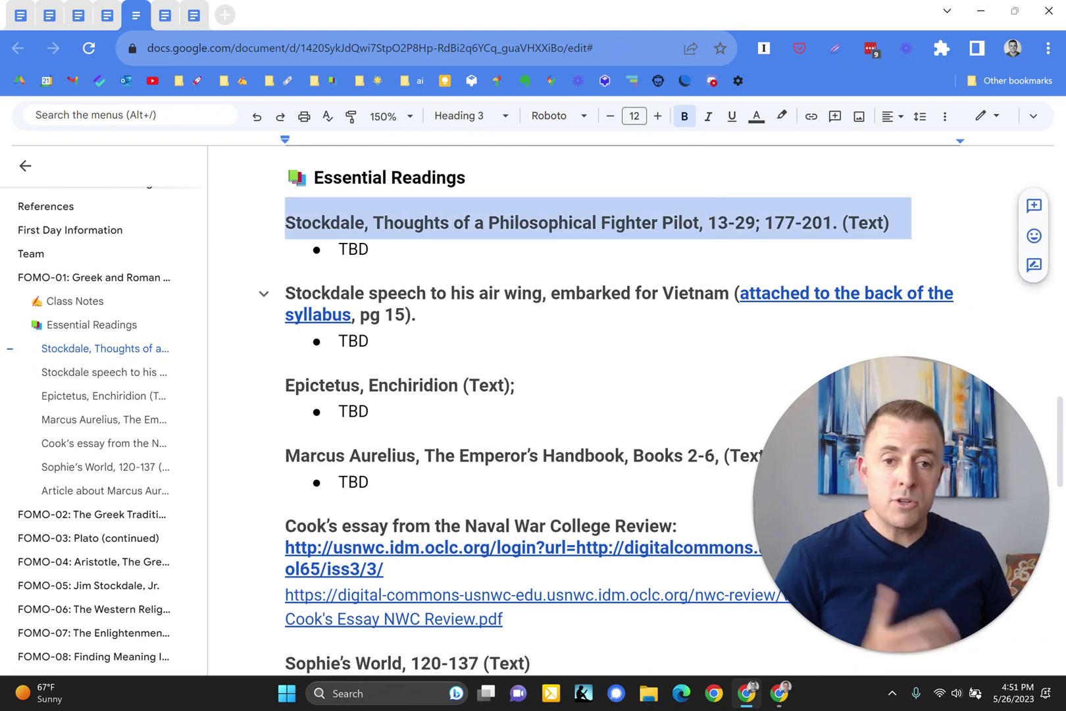
double_click(364, 249)
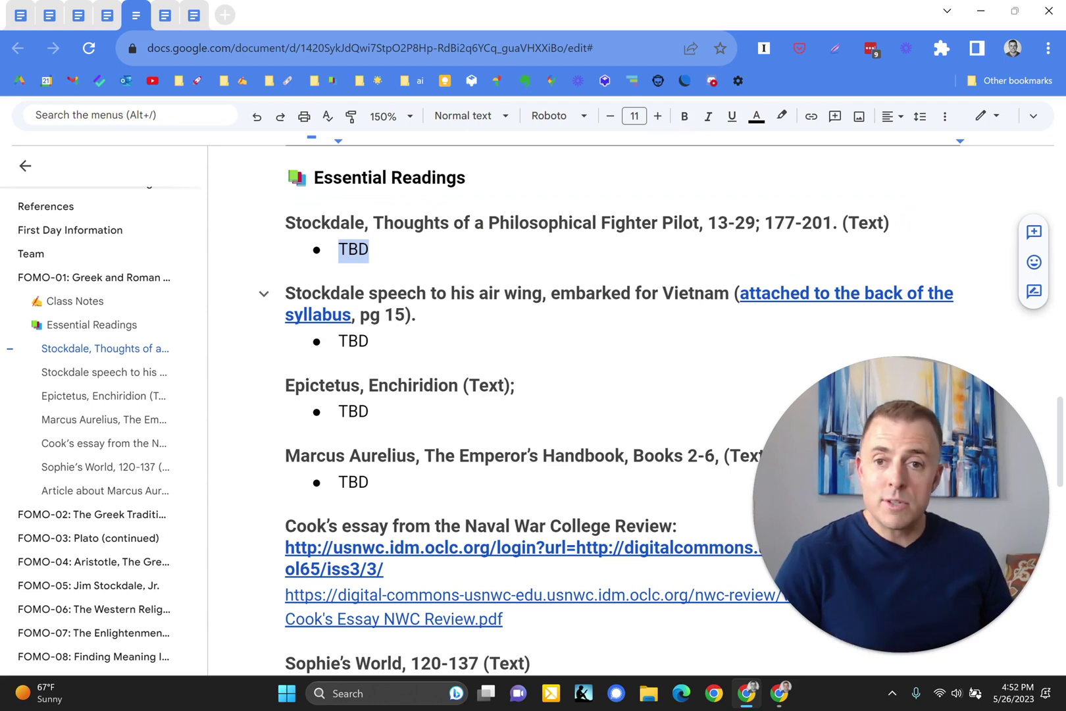
left_click(461, 292)
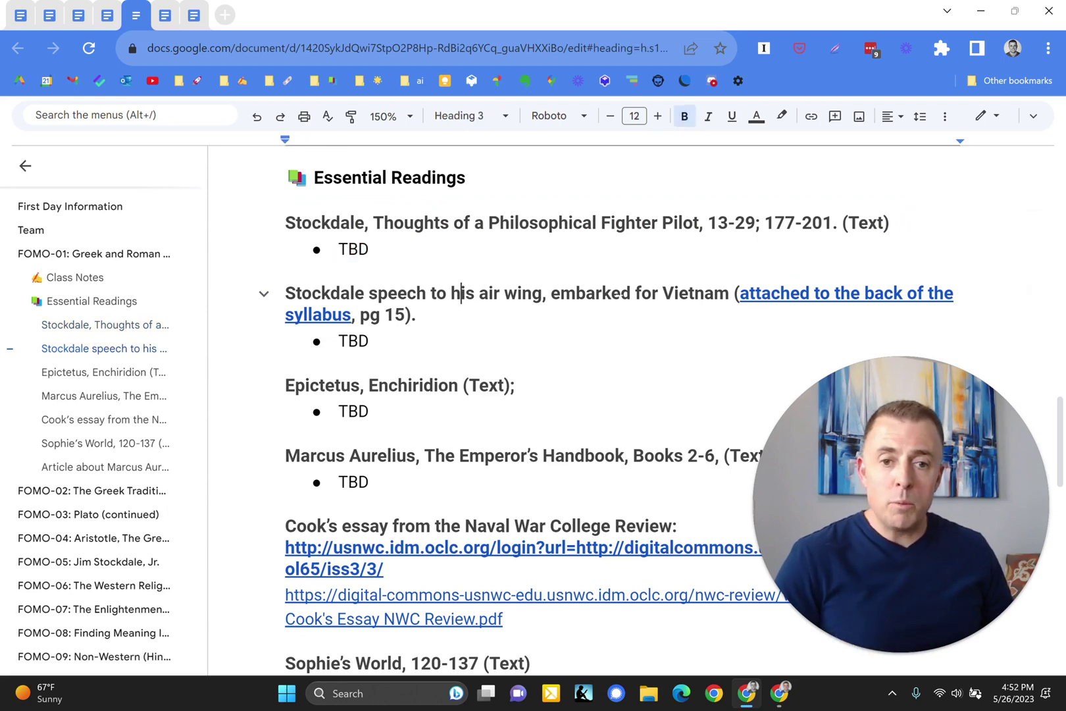
scroll(592, 395, "down", 1)
scroll(592, 394, "down", 3)
scroll(592, 395, "up", 3)
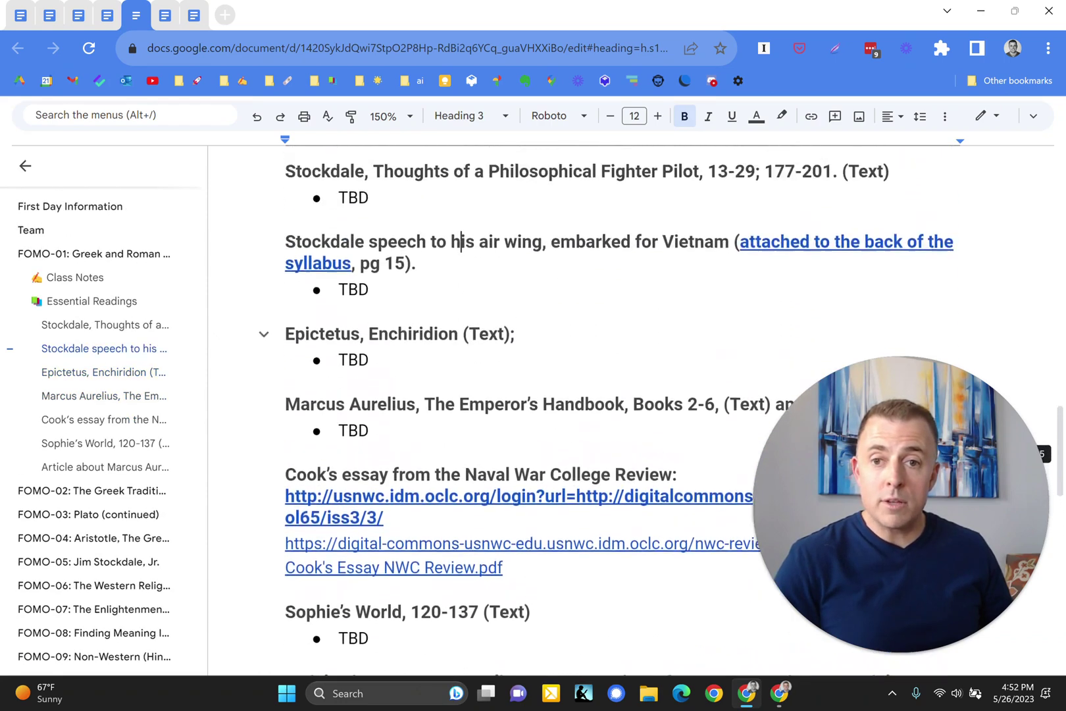
scroll(592, 395, "up", 5)
scroll(592, 394, "down", 2)
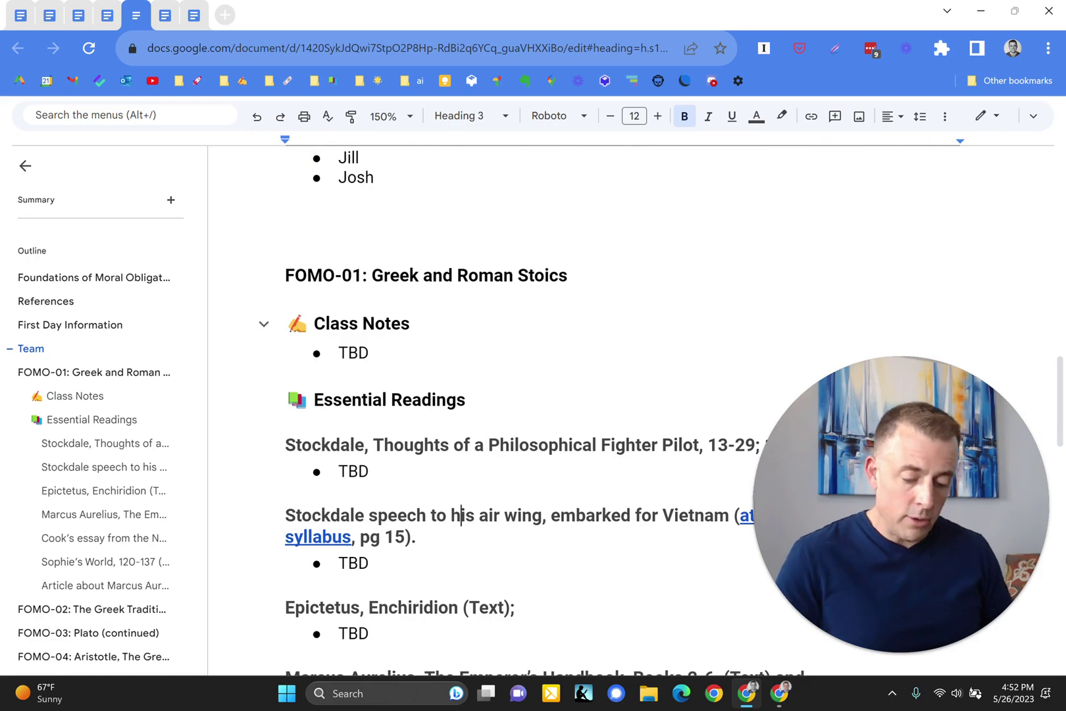
In the filled-in course notes, jump via Essential Readings to the Marcus Aurelius reading with its Book 4 and 5 quotes
key("ctrl+Tab")
scroll(592, 395, "down", 2)
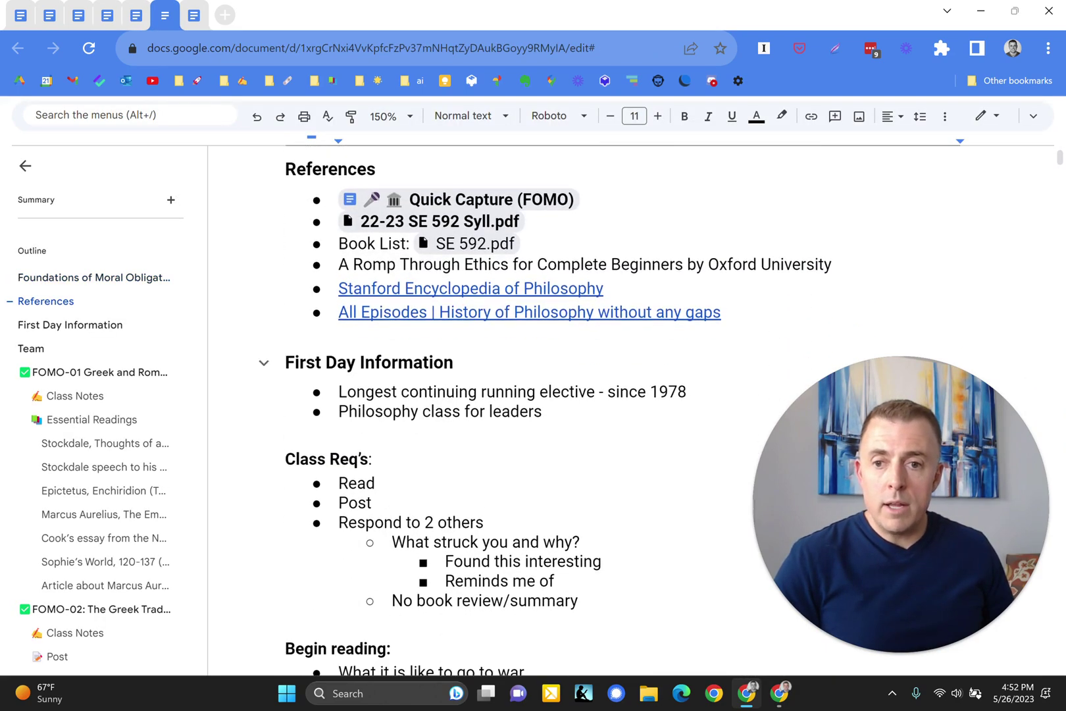
left_click(90, 419)
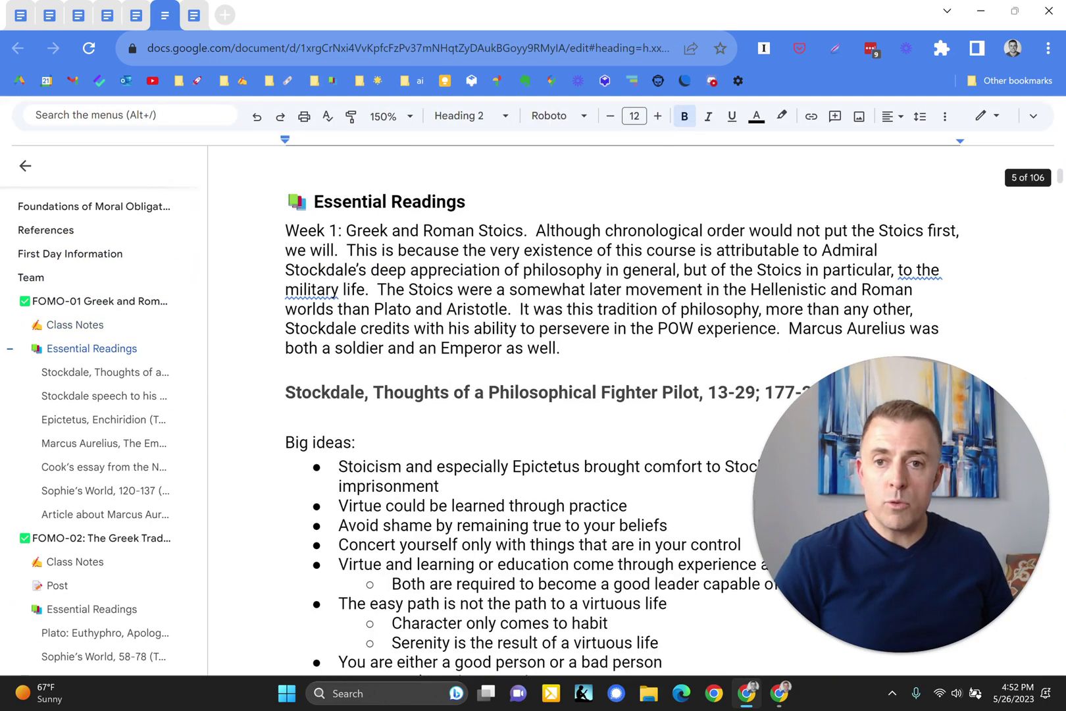
scroll(593, 395, "down", 3)
scroll(592, 395, "down", 20)
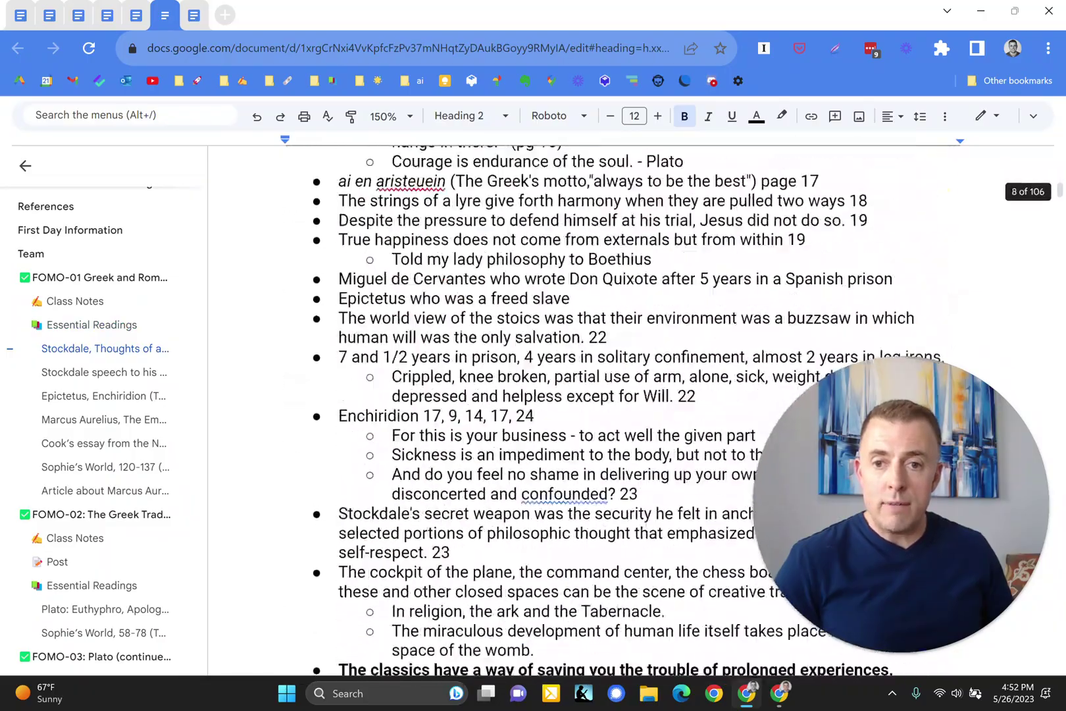
scroll(592, 395, "down", 10)
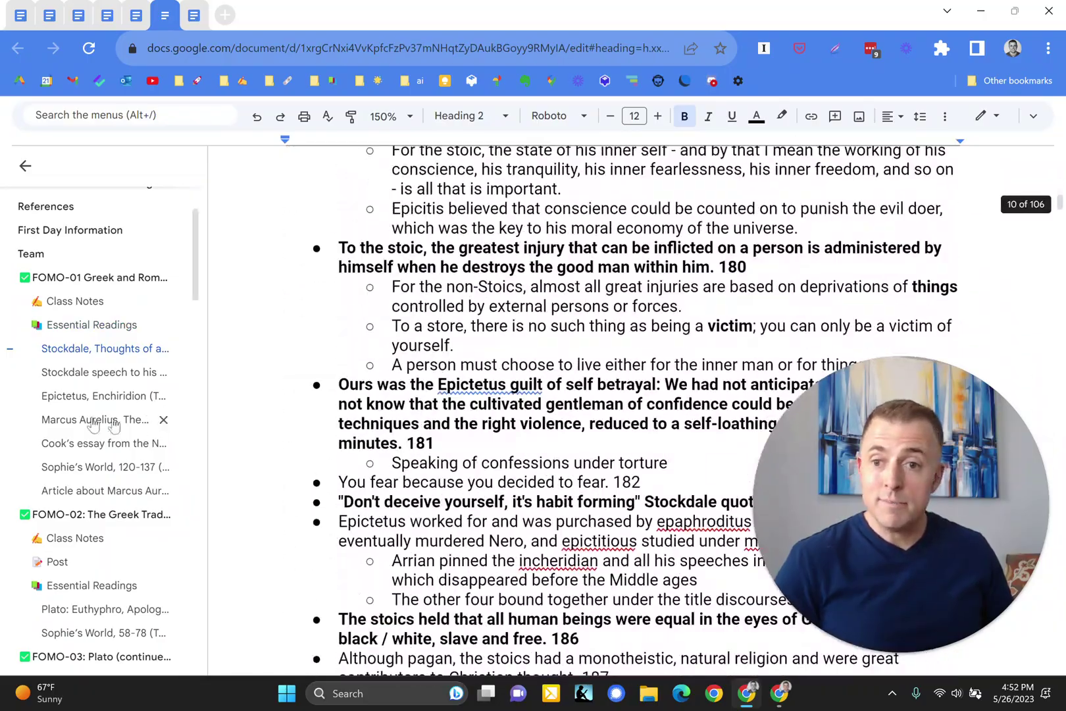
left_click(92, 421)
scroll(592, 395, "down", 15)
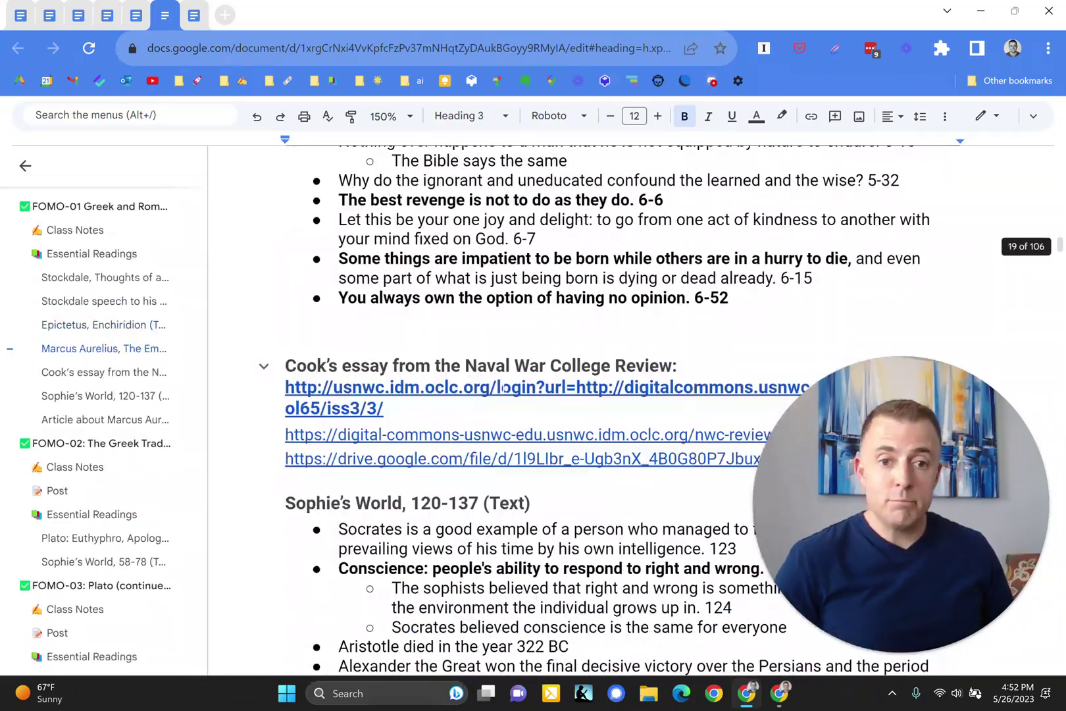
scroll(592, 395, "up", 4)
scroll(98, 329, "up", 3)
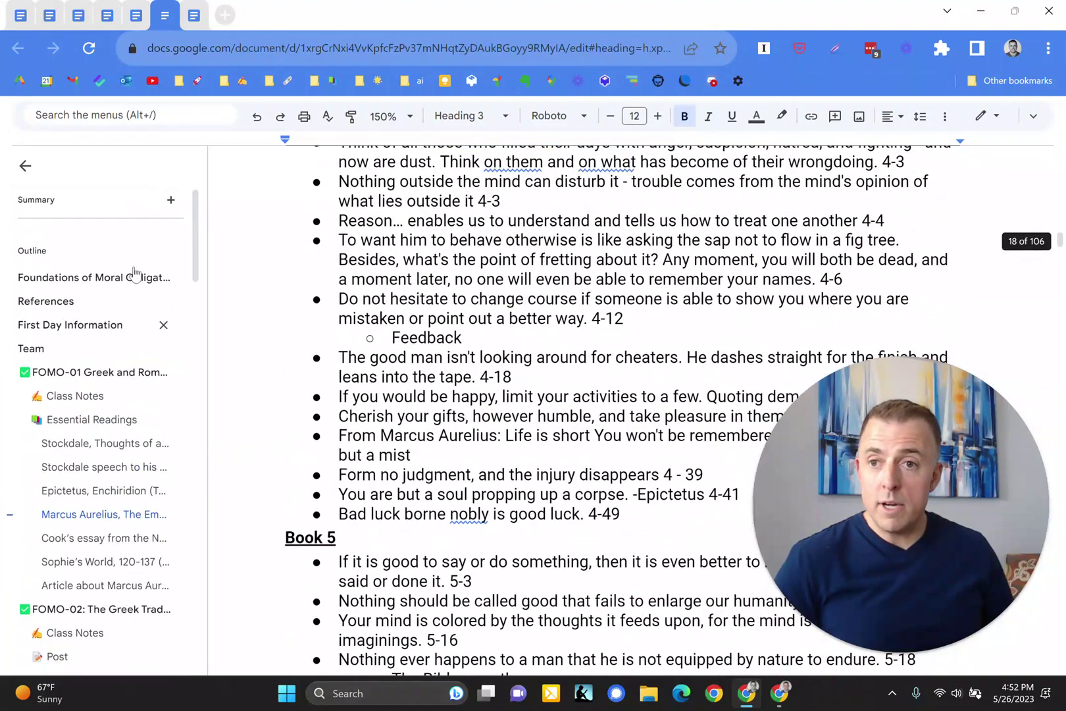
Back in the guide, bring back the bullet about easing navigation of a 721-page document
left_click(21, 14)
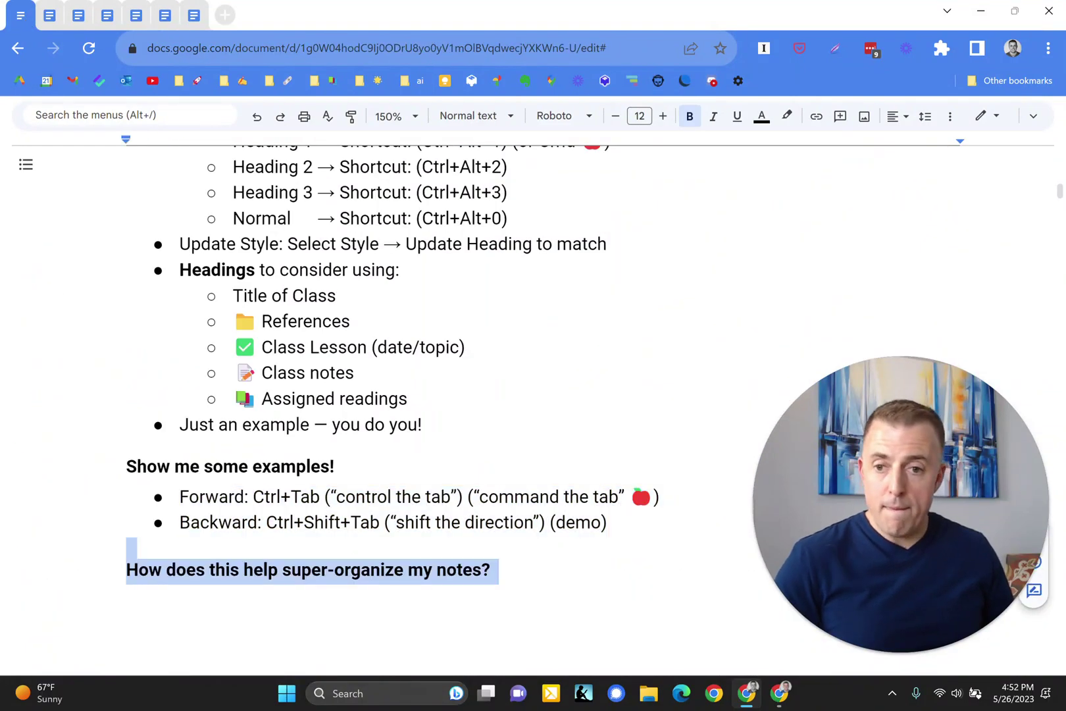
scroll(461, 394, "down", 5)
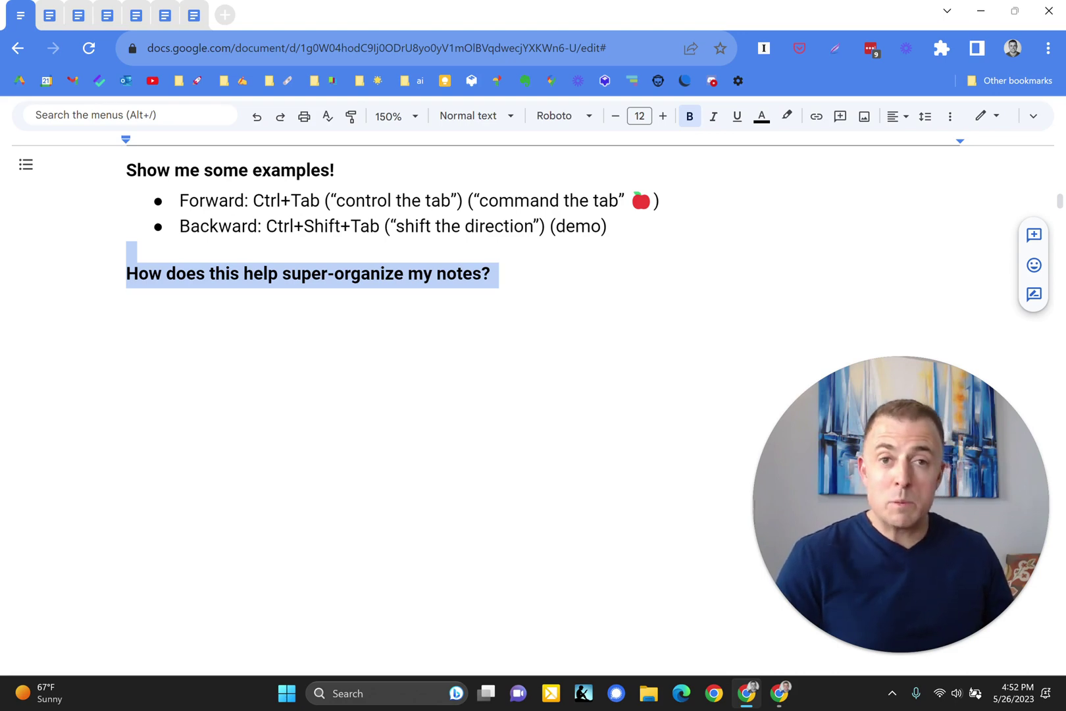
key("ctrl+z")
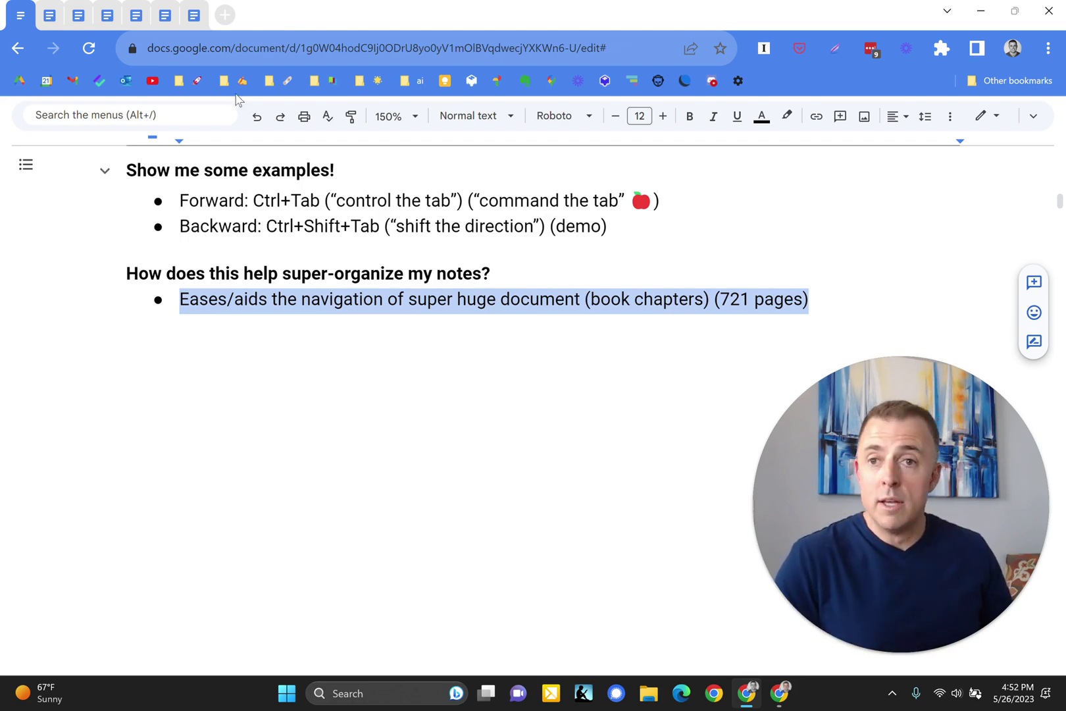
left_click(198, 18)
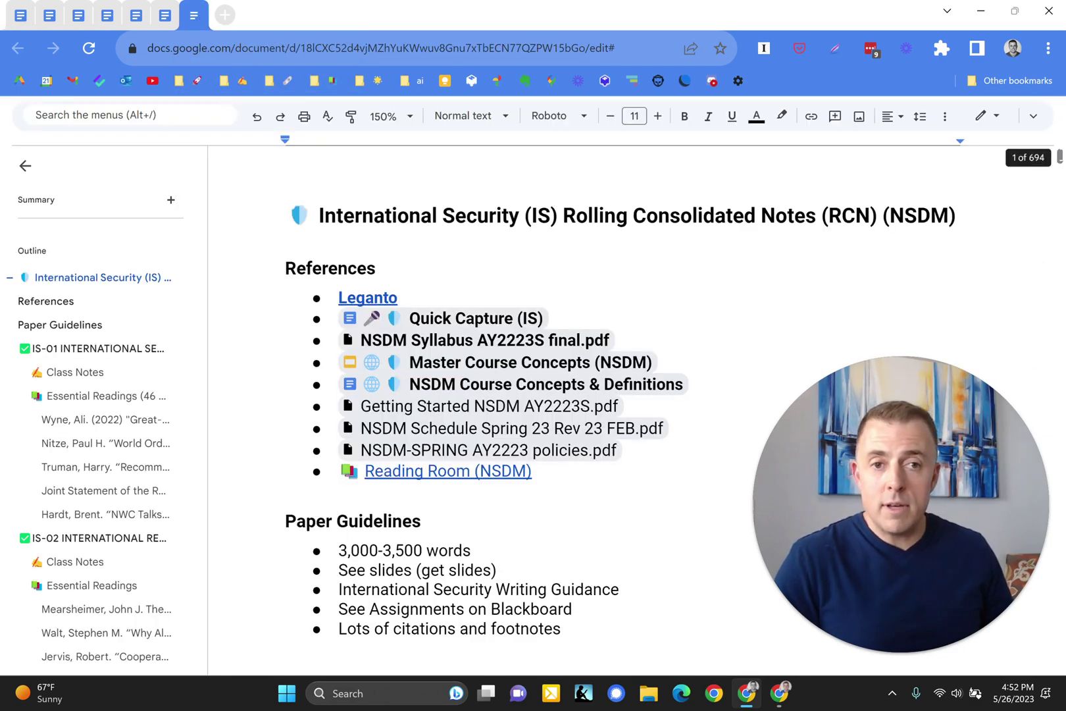
mouse_move(1060, 157)
left_mouse_down()
mouse_move(1059, 258)
mouse_move(1060, 156)
left_mouse_up()
scroll(89, 395, "down", 5)
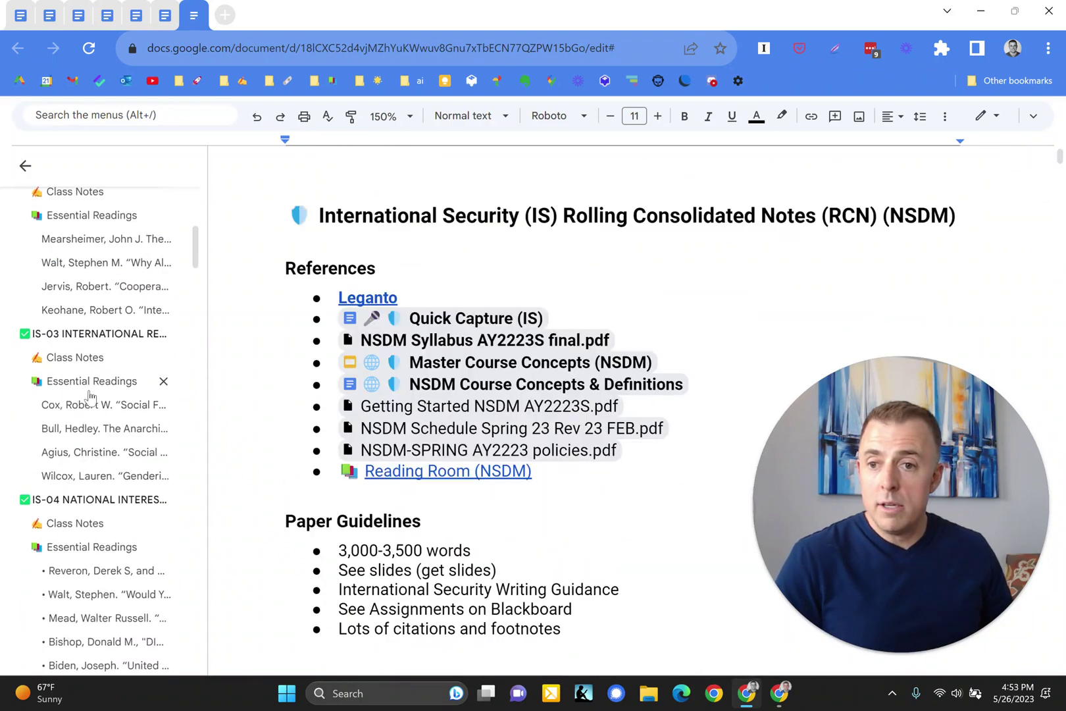
left_click(77, 501)
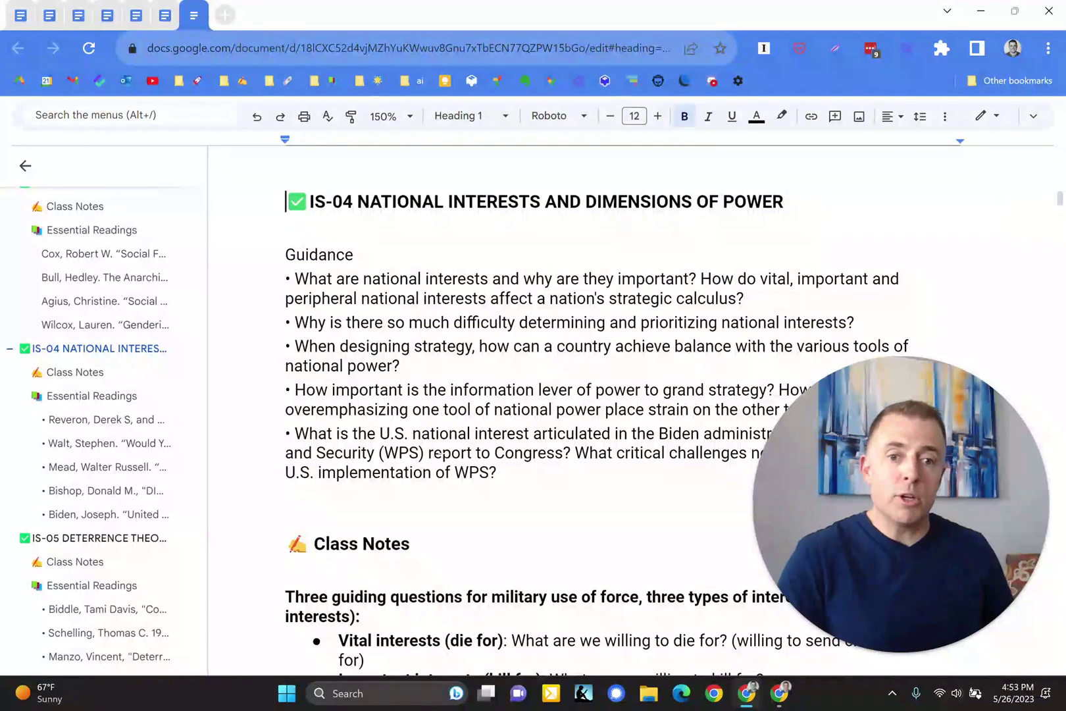
left_click(20, 16)
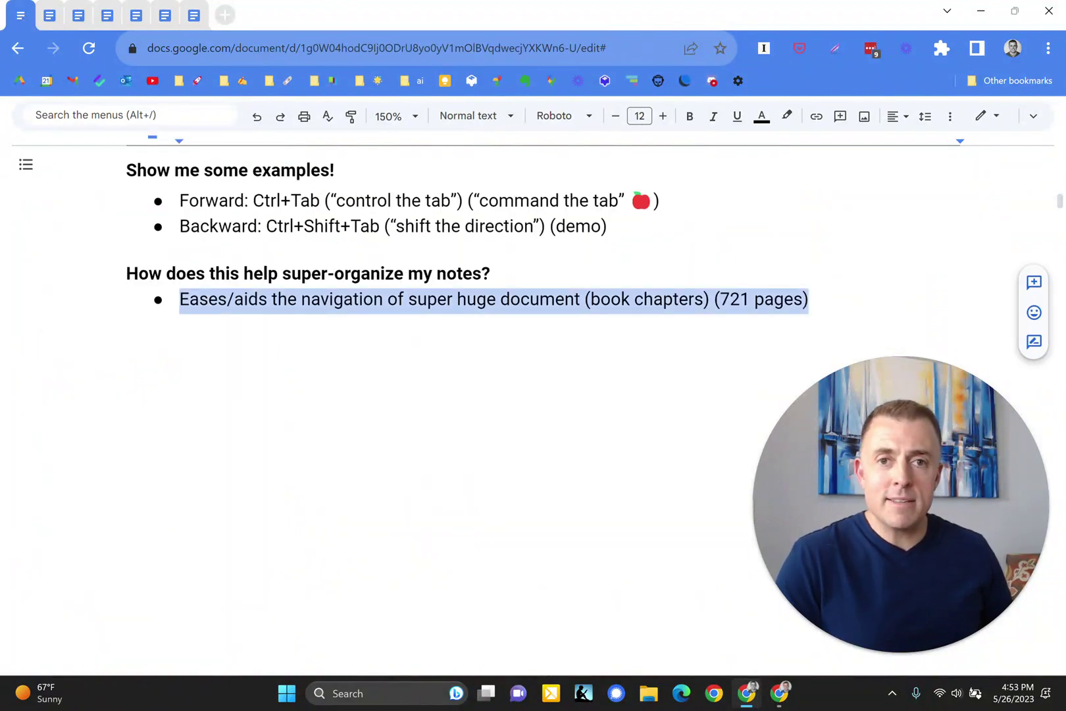
Add the speedy look-up bullet, then jump to the FOMO notes' title and References heading
key("ctrl+y")
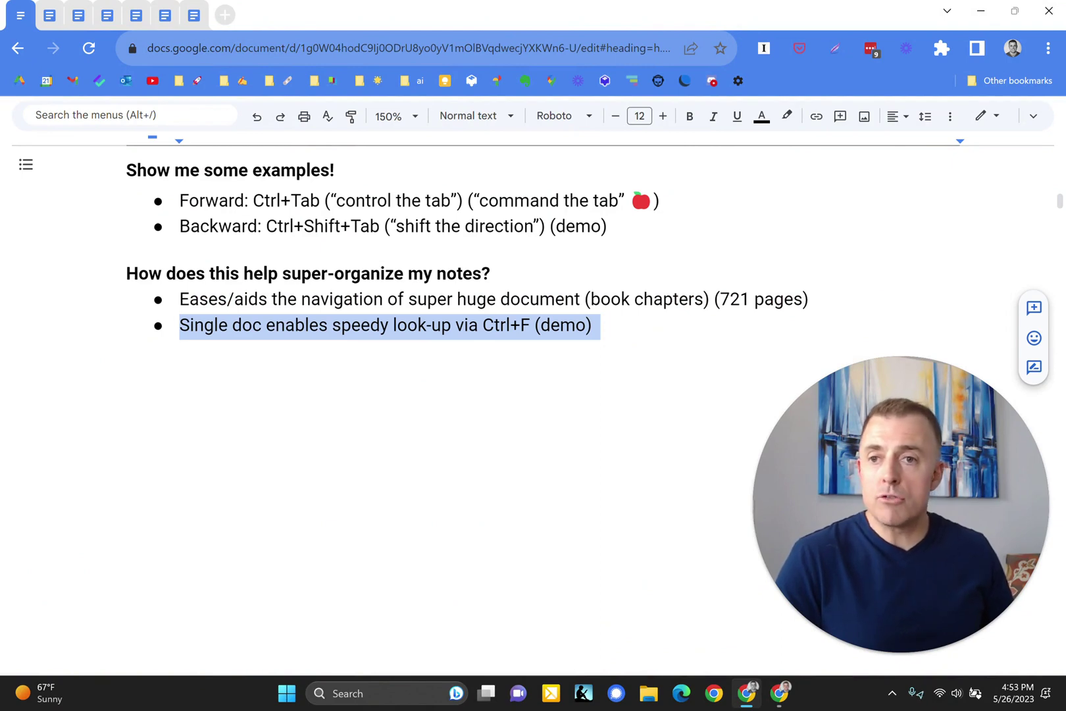
left_click(165, 16)
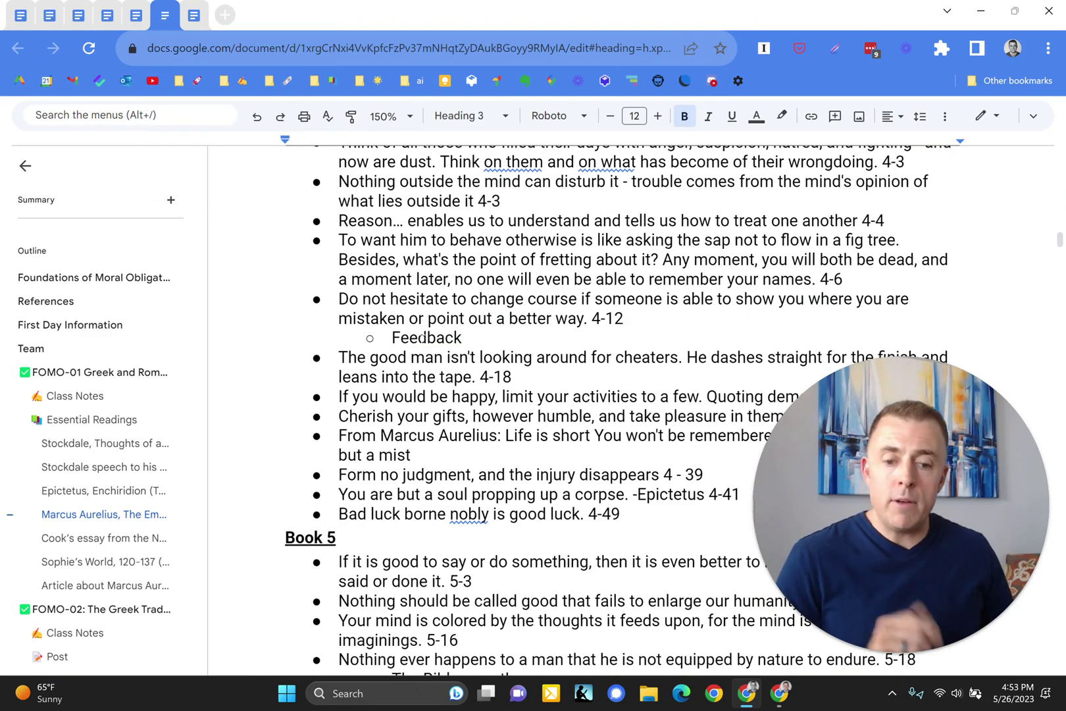
left_click(46, 279)
left_click(45, 301)
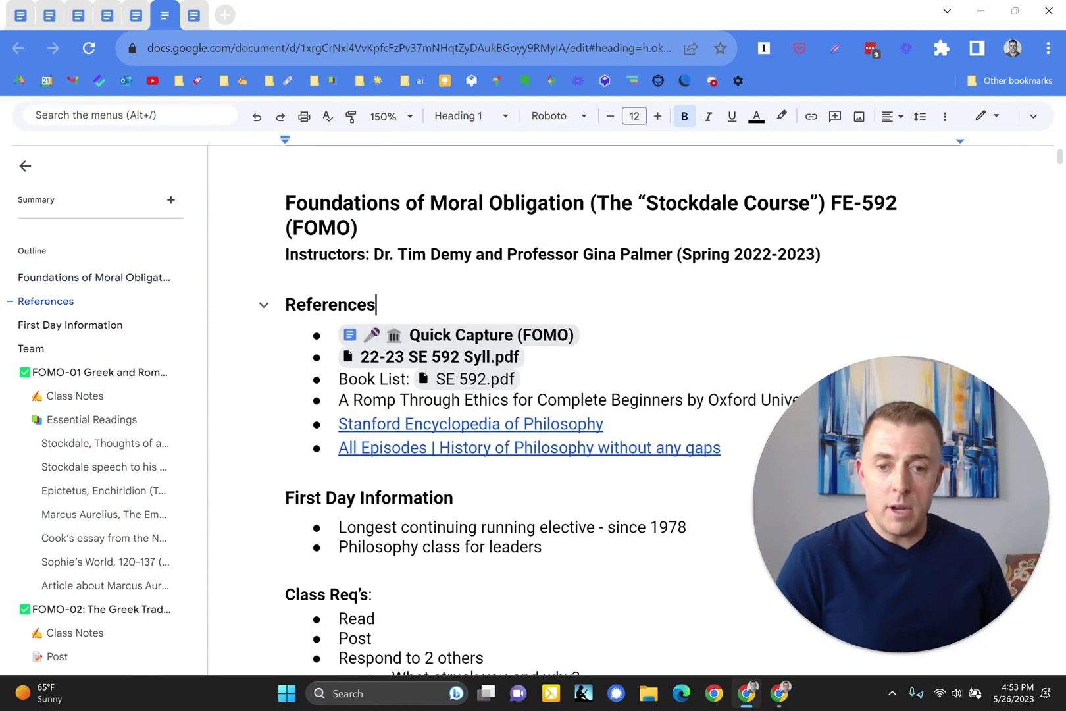
Search the FOMO notes for 'justice' and step through matches, then add the find-readings-easily bullet to the guide
key("ctrl+f")
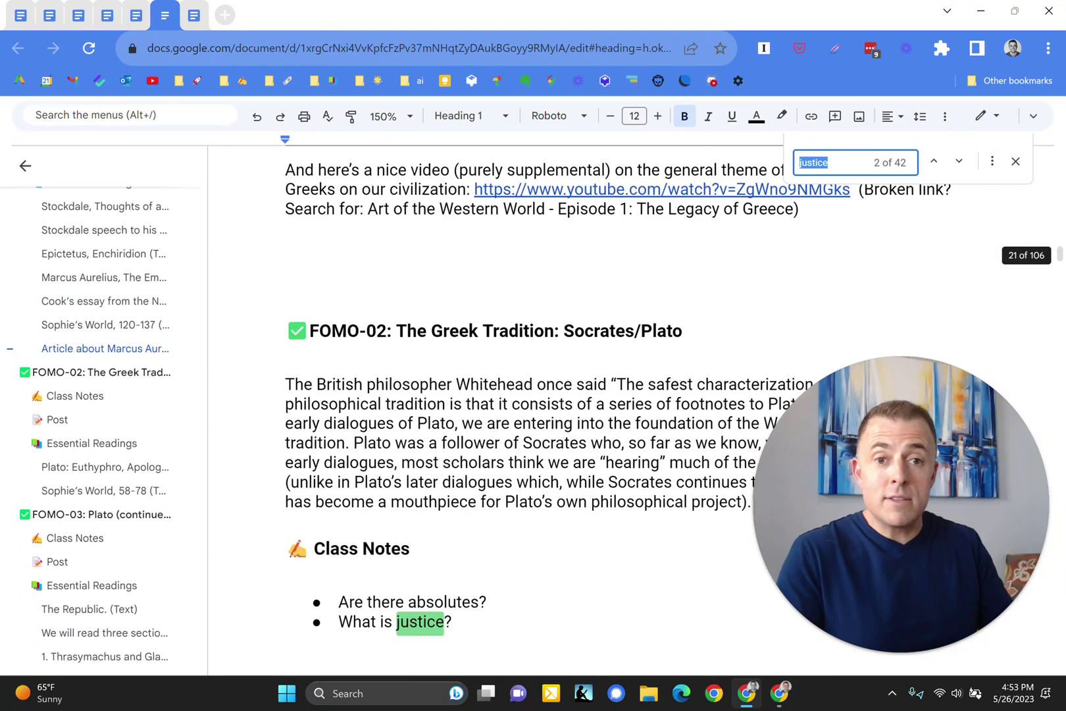
type("justic")
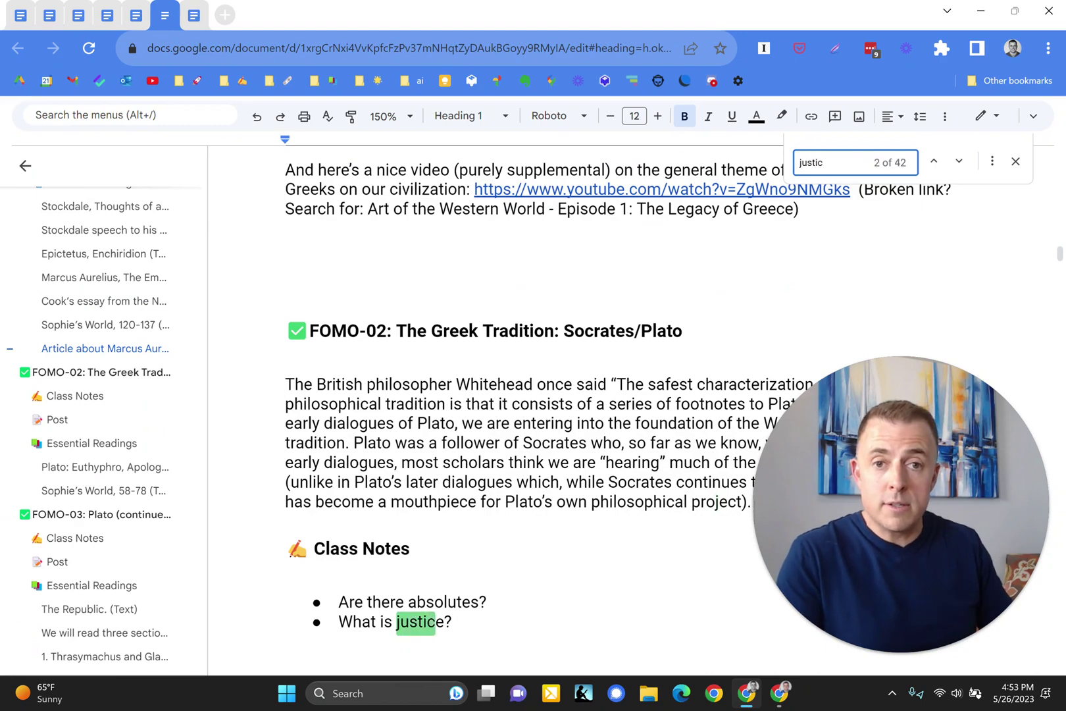
key("Return")
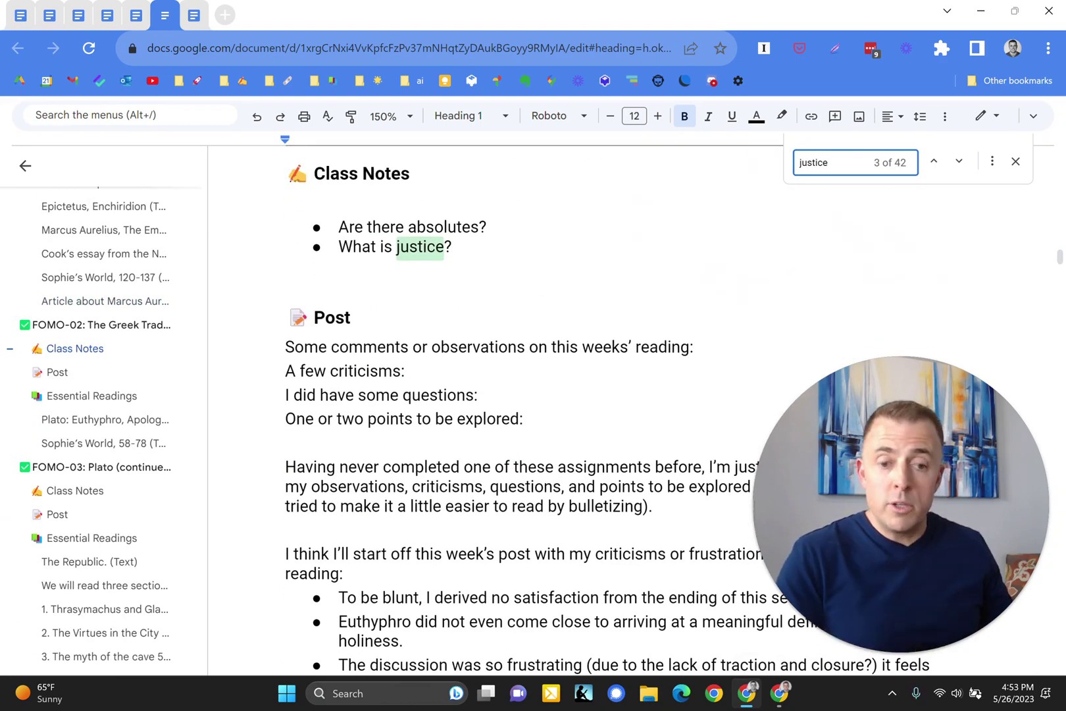
key("Return")
key("Return")
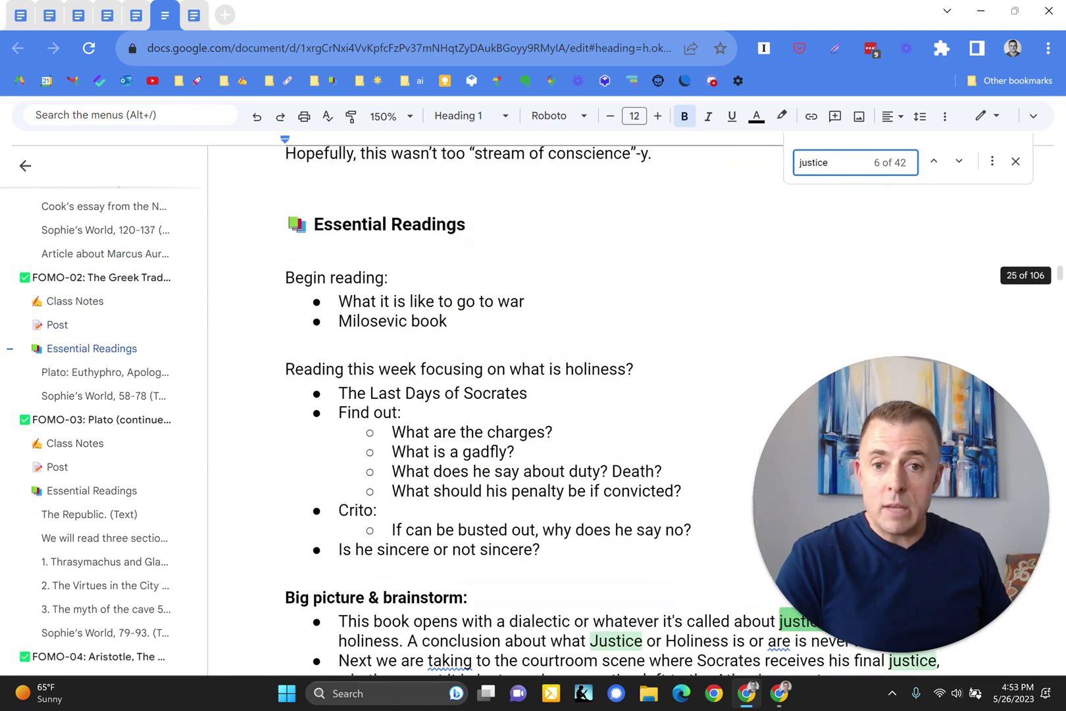
key("Return")
key("Return")
key("Return")
key("Return")
key("Return")
key("Return")
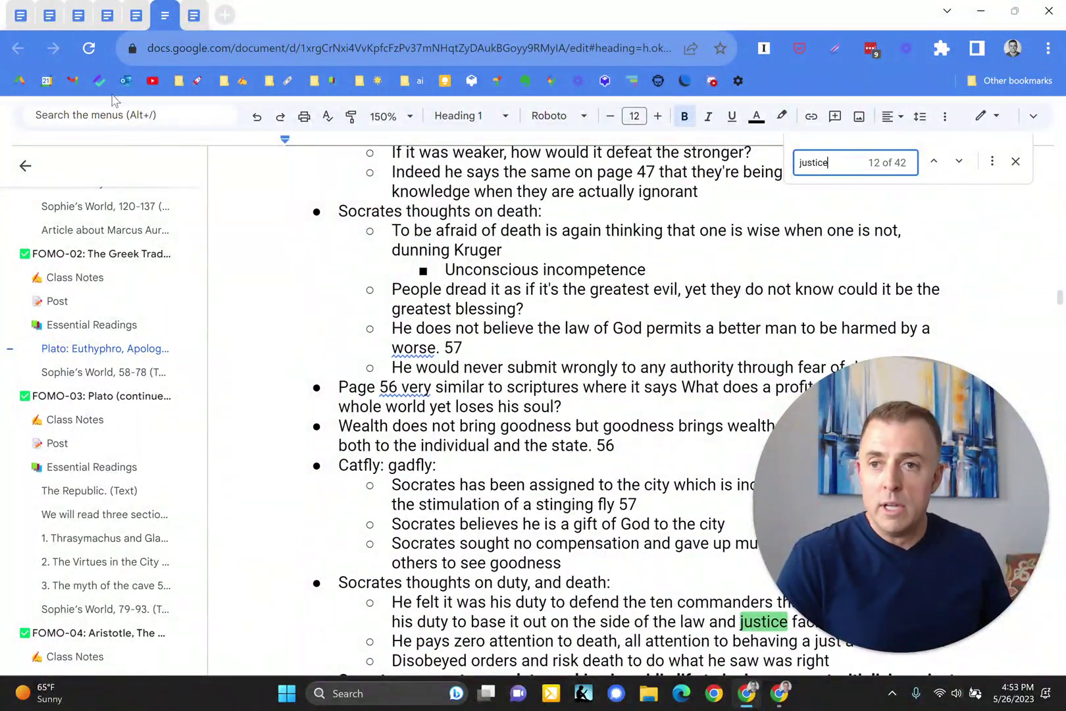
key("ctrl+1")
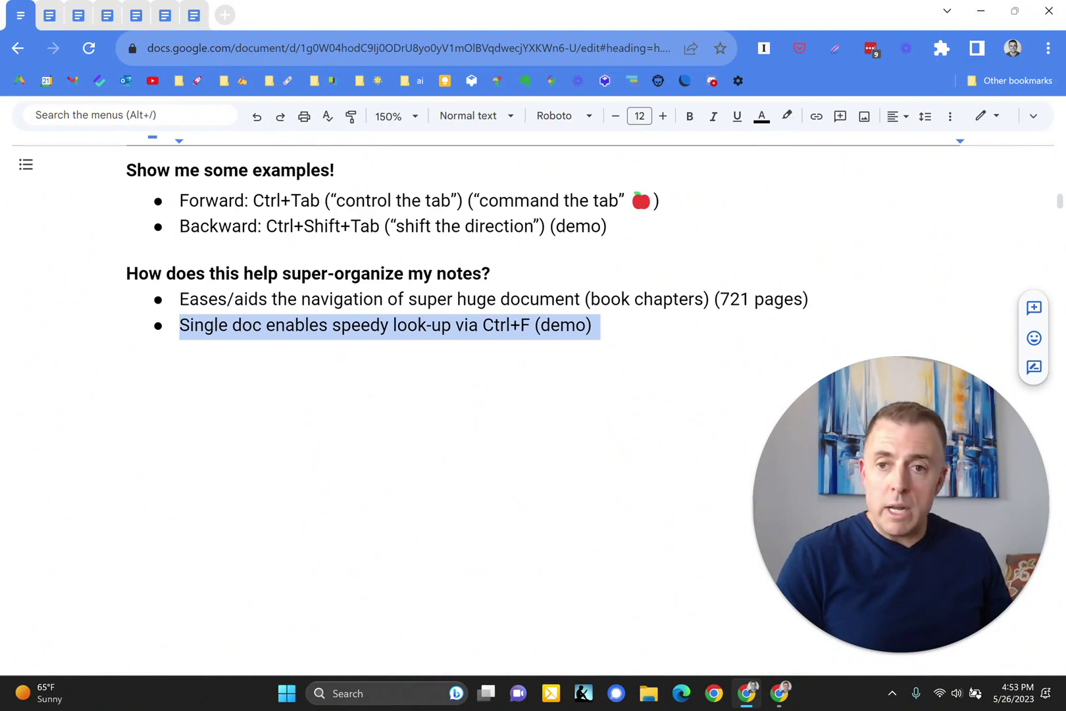
key("ctrl+y")
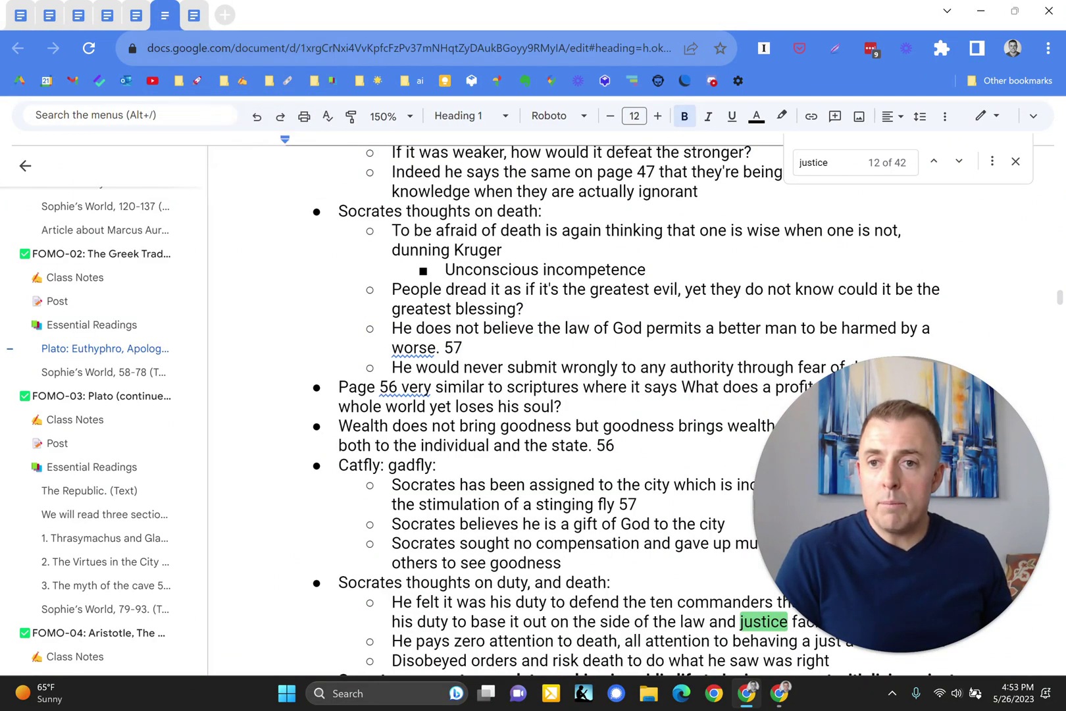
In the FOMO notes, jump to the FOMO-02 Greek Tradition heading, then the Epictetus, Enchiridion reading
left_click(165, 15)
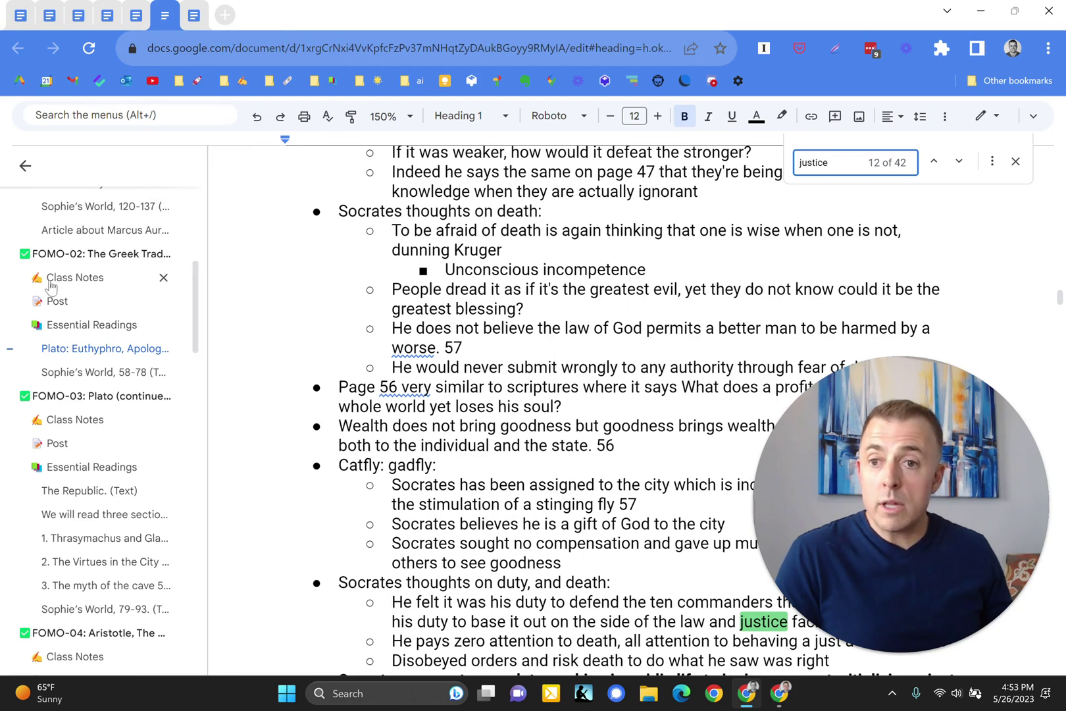
left_click(73, 253)
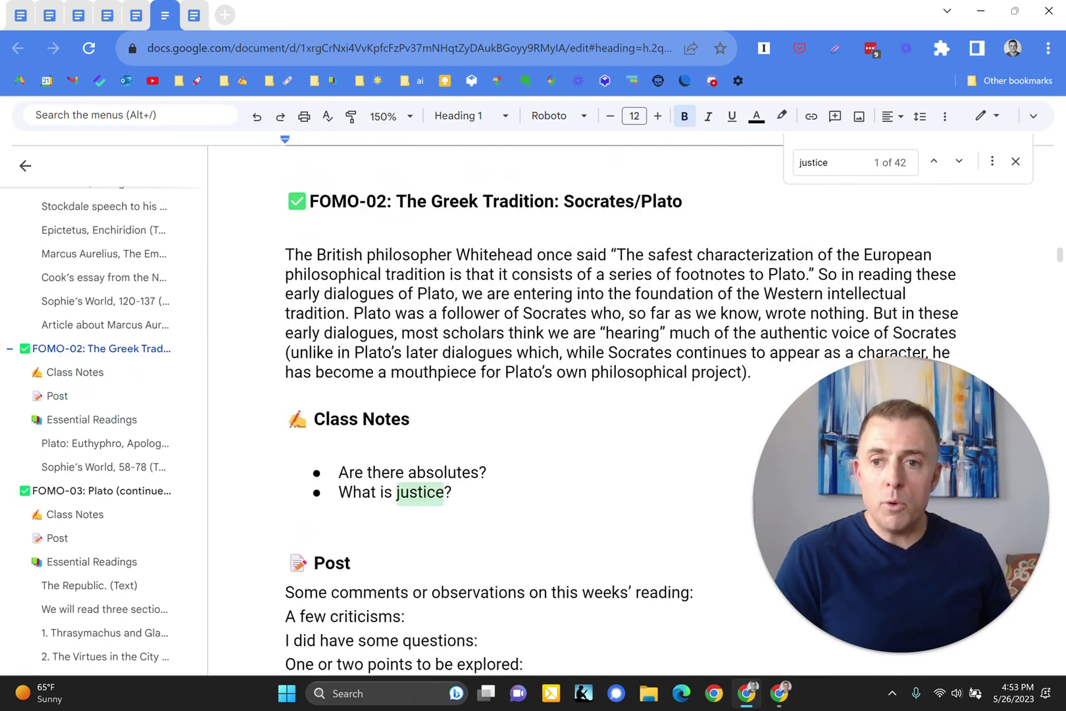
scroll(98, 469, "down", 1)
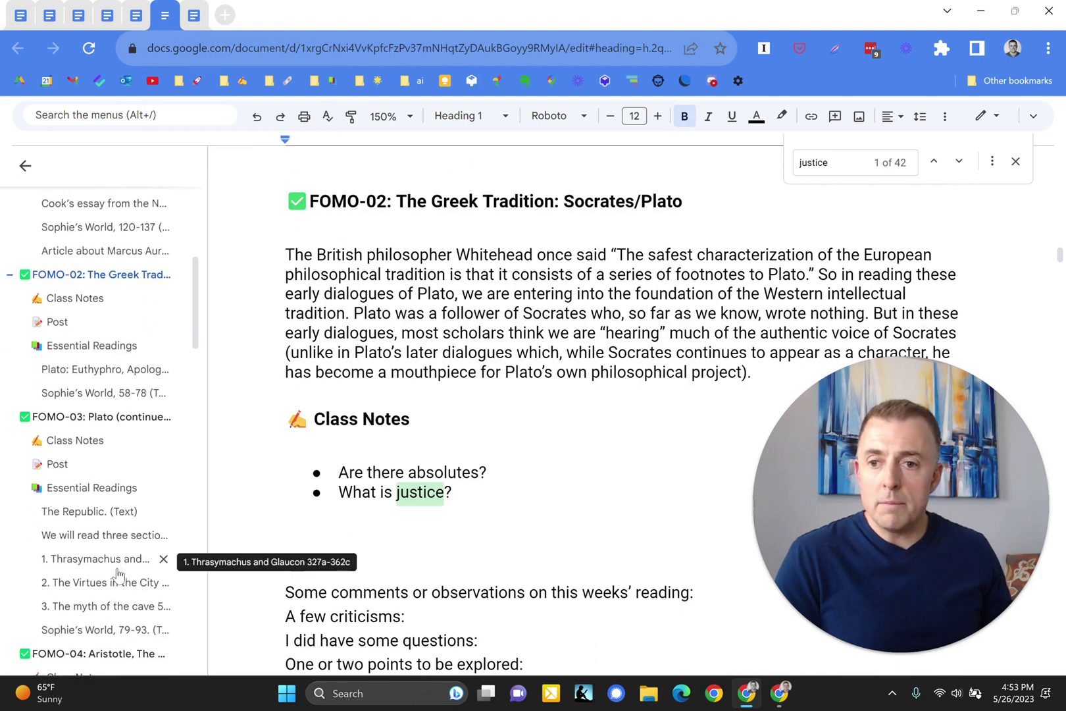
scroll(102, 448, "up", 2)
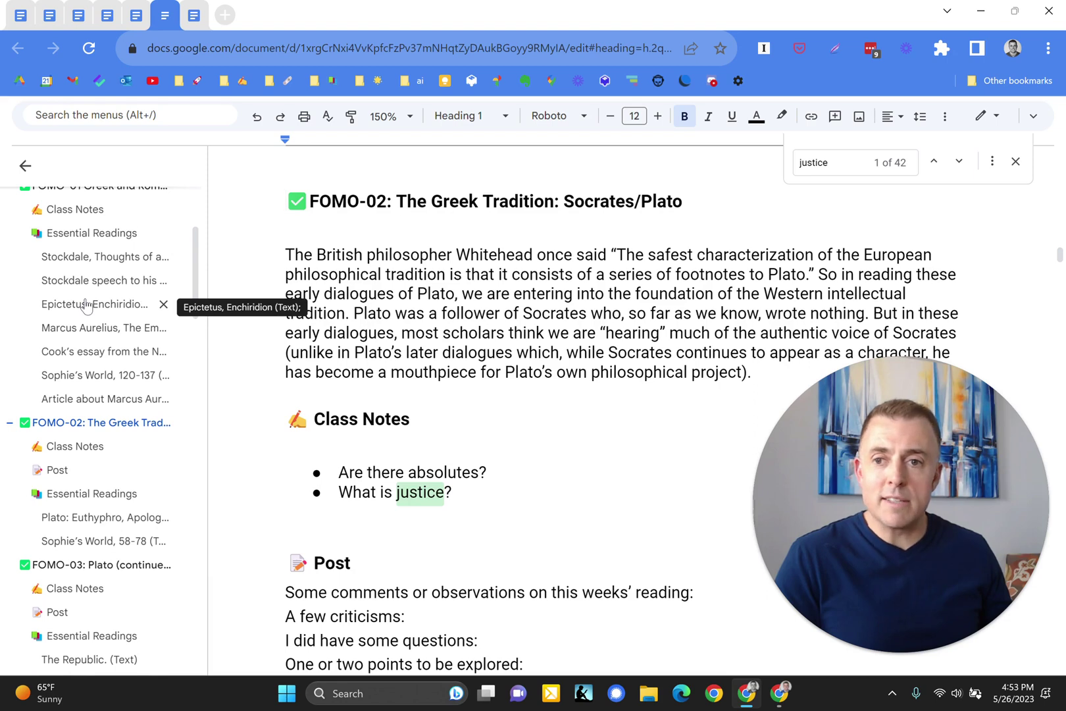
scroll(91, 316, "up", 2)
left_click(79, 452)
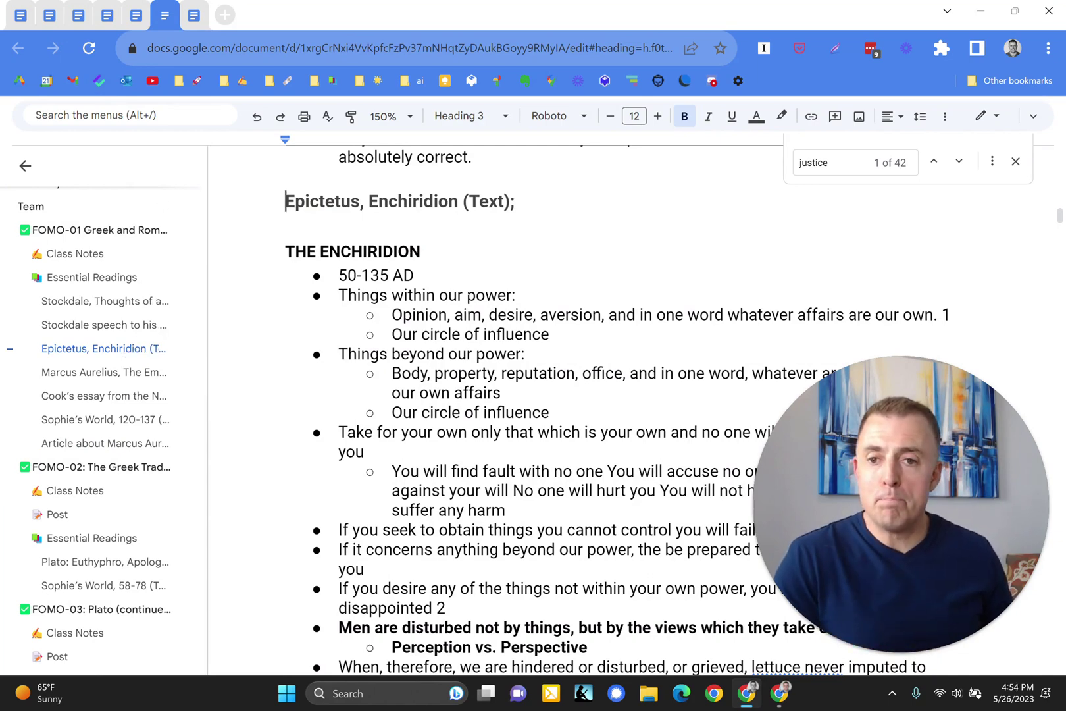
Add the find-class-notes-easily bullet to the guide, then jump to FOMO-01 Class Notes in the course notes
left_click(22, 16)
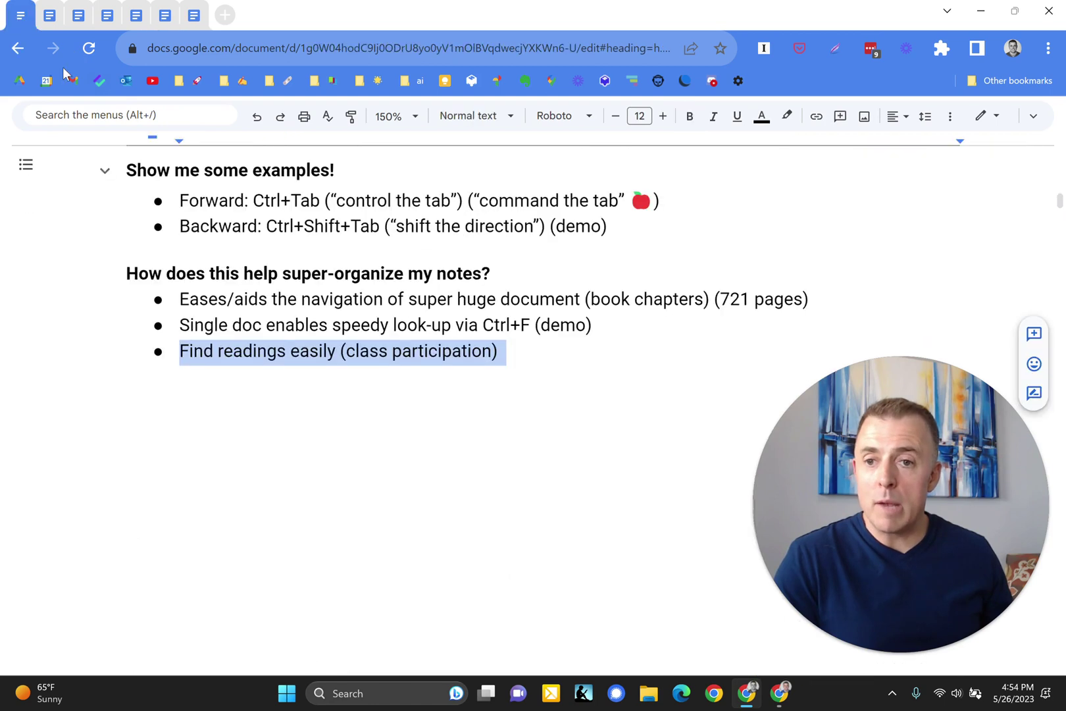
key("ctrl+y")
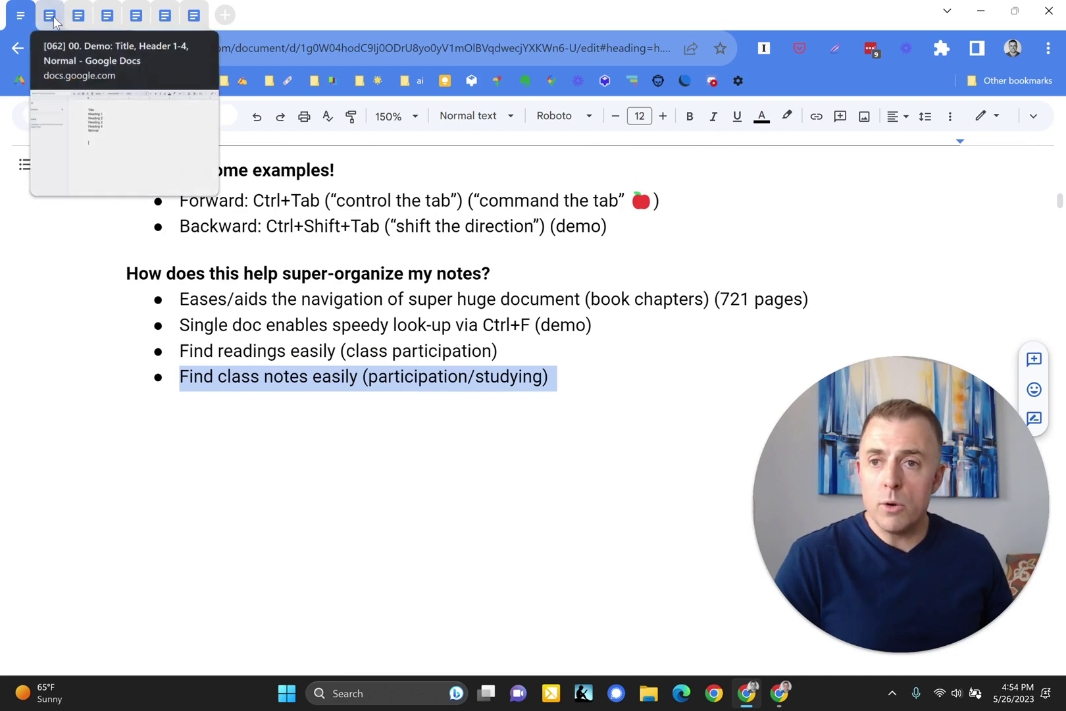
left_click(164, 14)
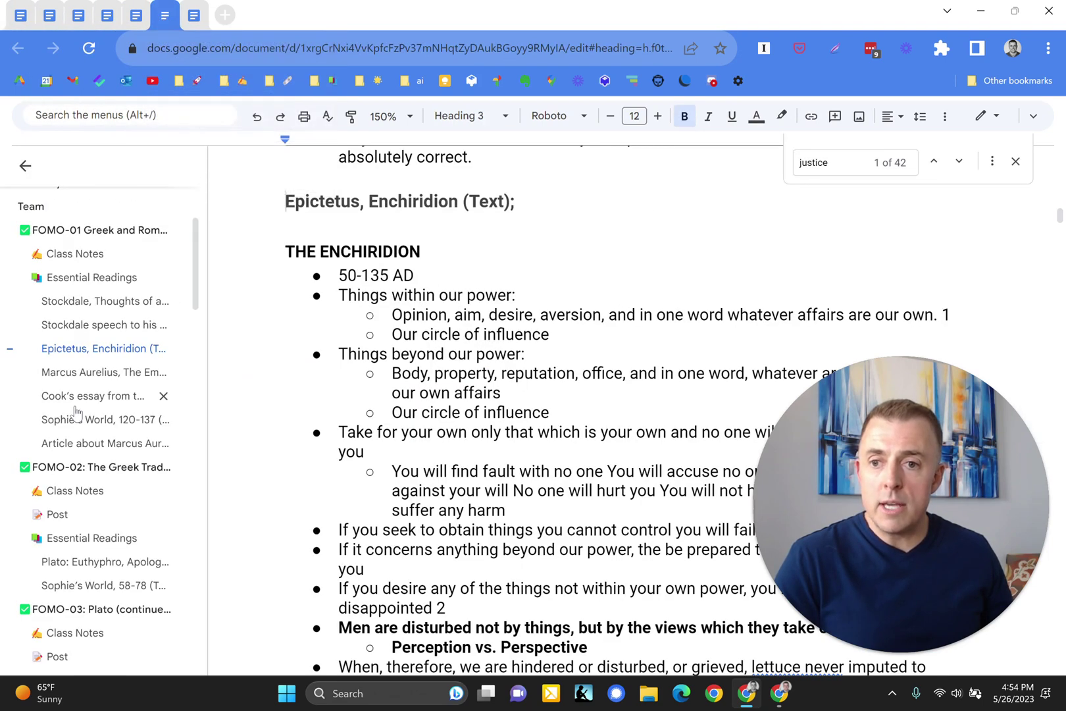
scroll(63, 329, "up", 2)
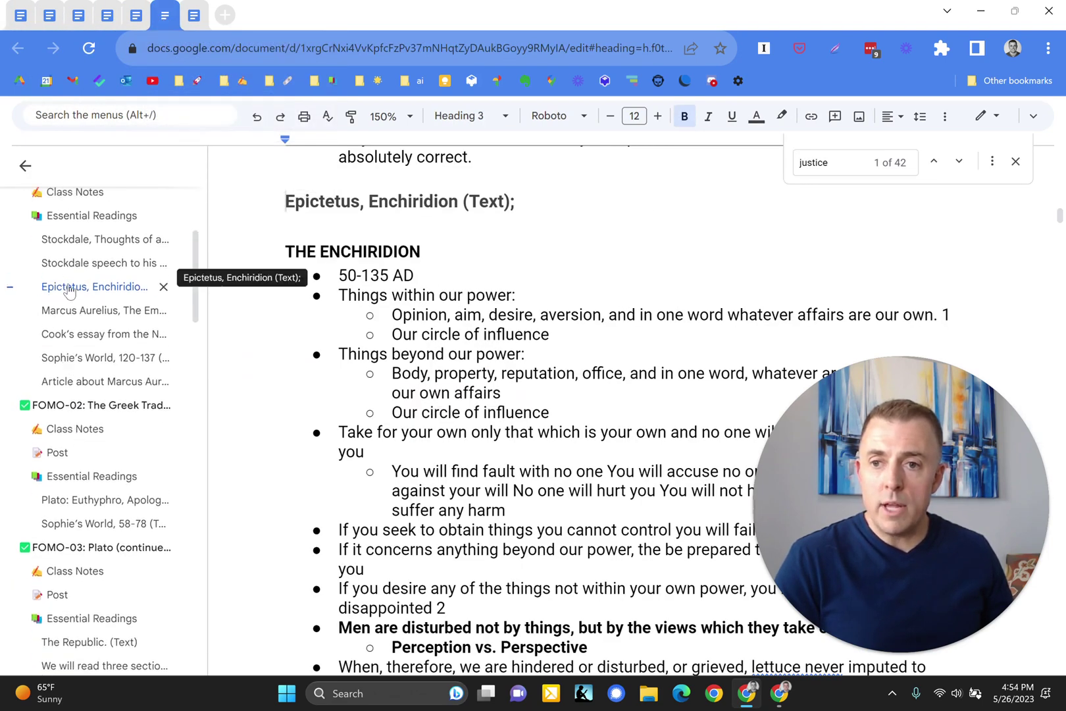
left_click(66, 253)
Jump through the FOMO-02, FOMO-03, FOMO-04 and FOMO-06.1 Class Notes and the Email #2 section
scroll(92, 394, "up", 3)
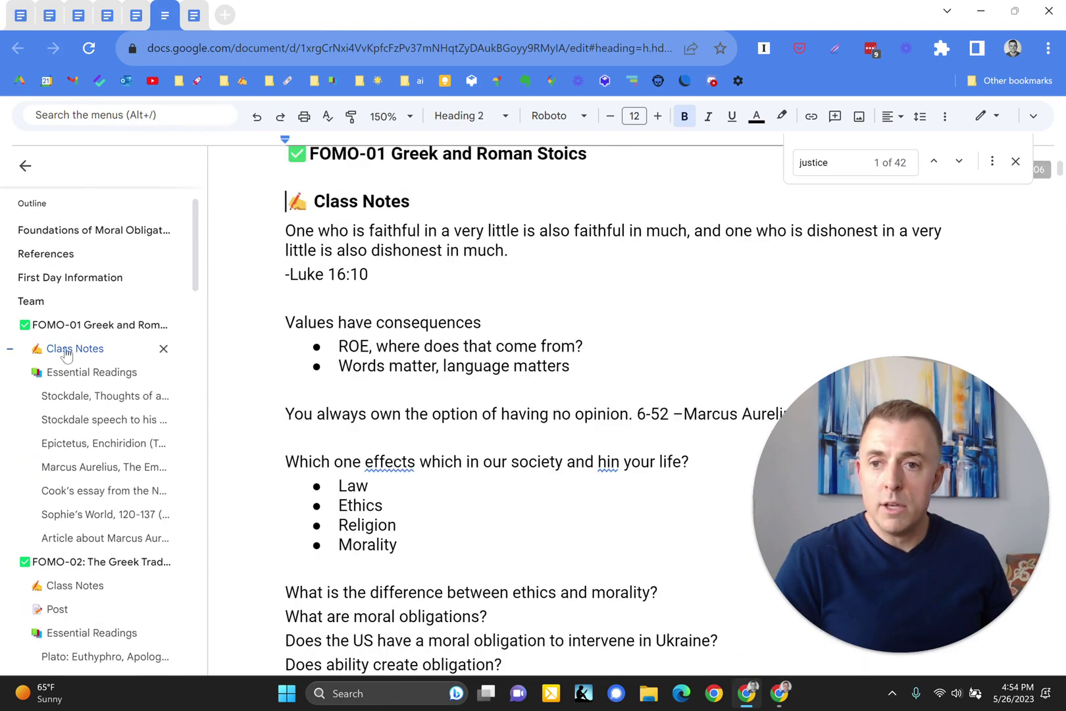
scroll(65, 355, "down", 5)
left_click(59, 291)
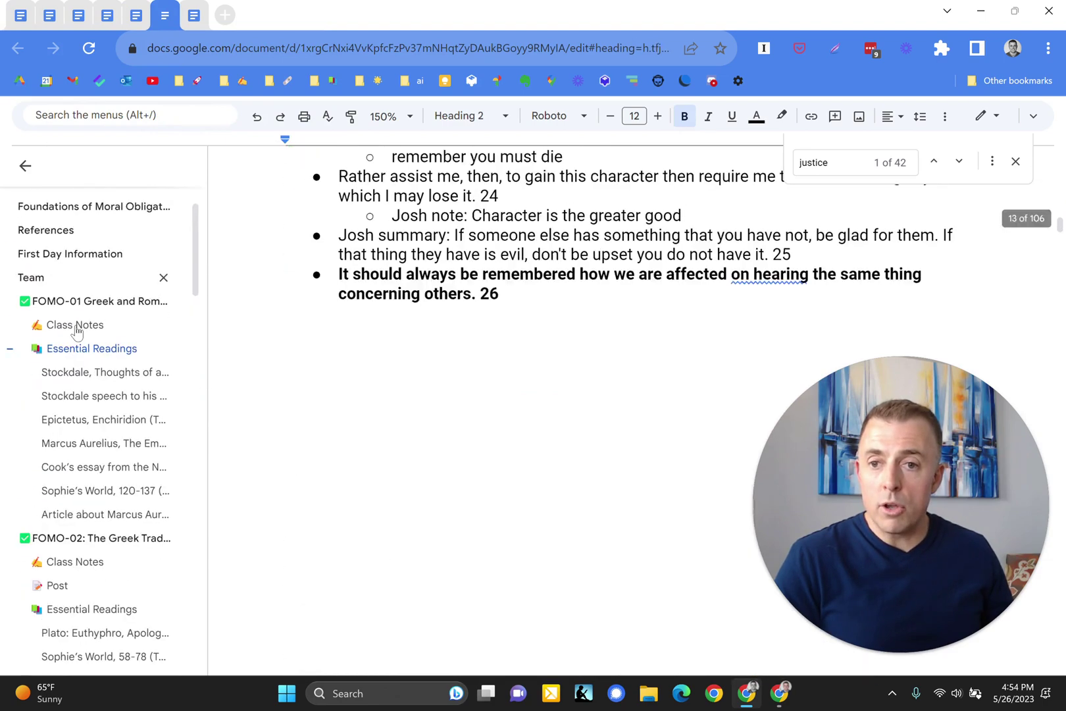
scroll(71, 296, "down", 3)
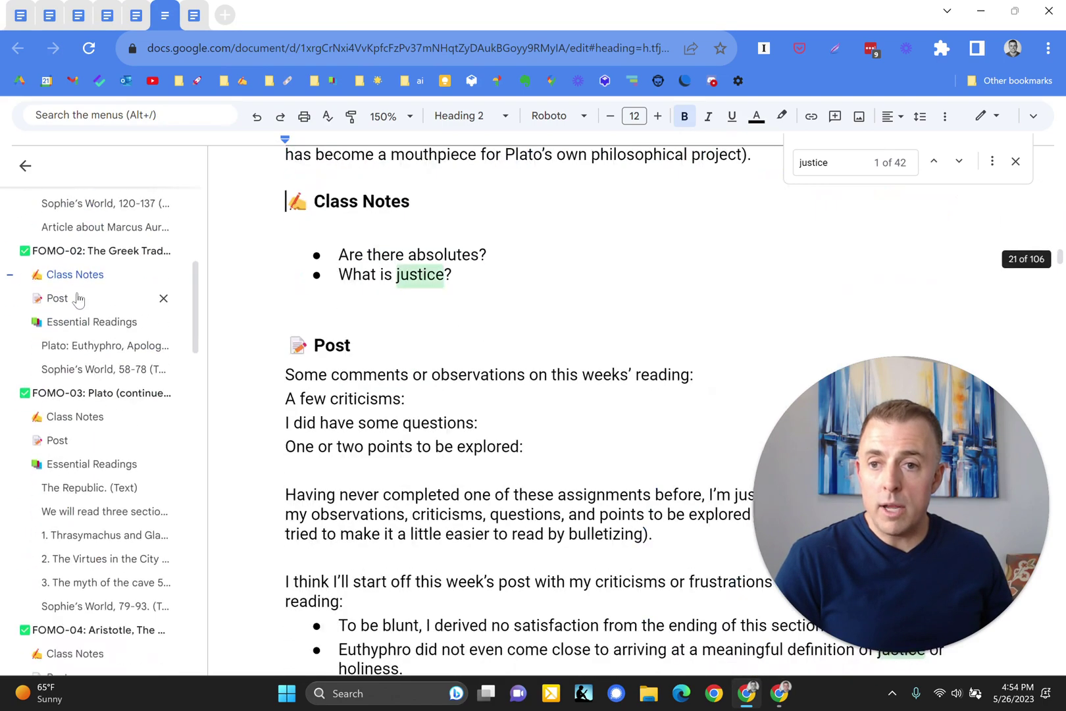
left_click(60, 417)
scroll(62, 427, "down", 3)
left_click(68, 438)
scroll(66, 434, "down", 3)
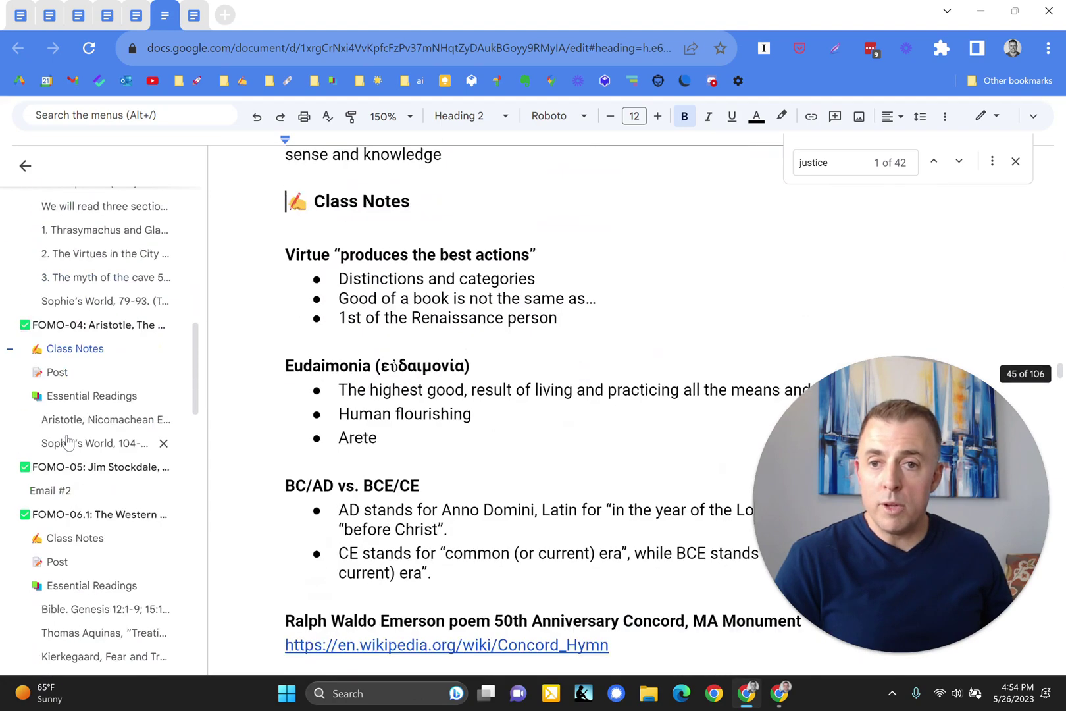
left_click(73, 393)
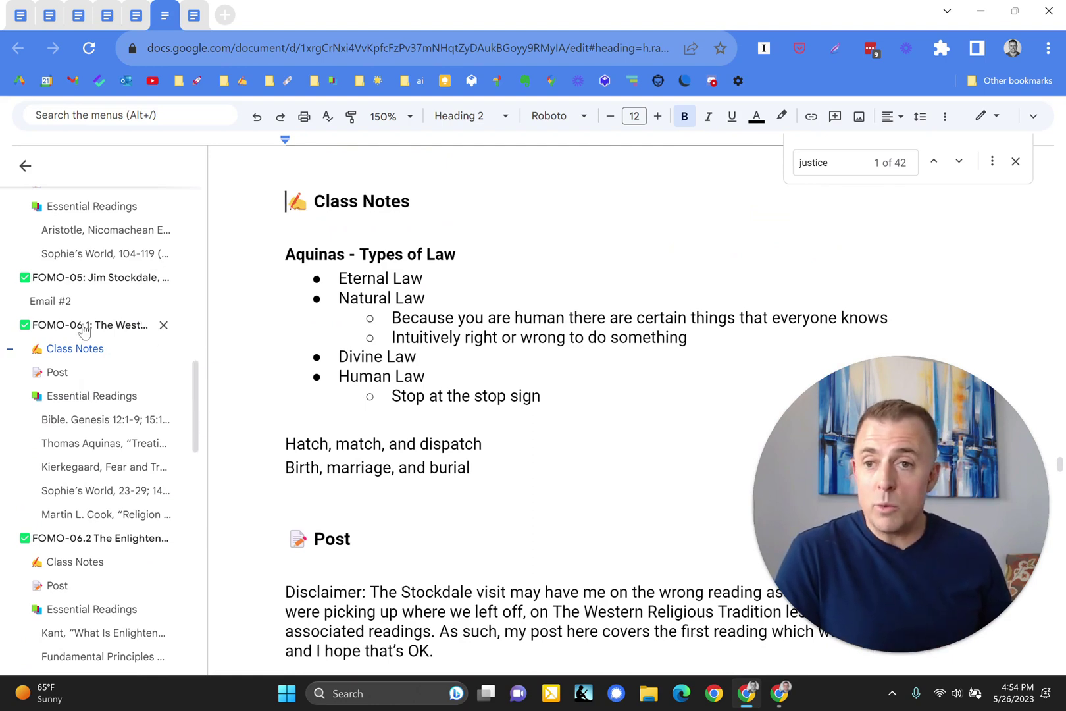
scroll(86, 329, "up", 3)
left_click(70, 382)
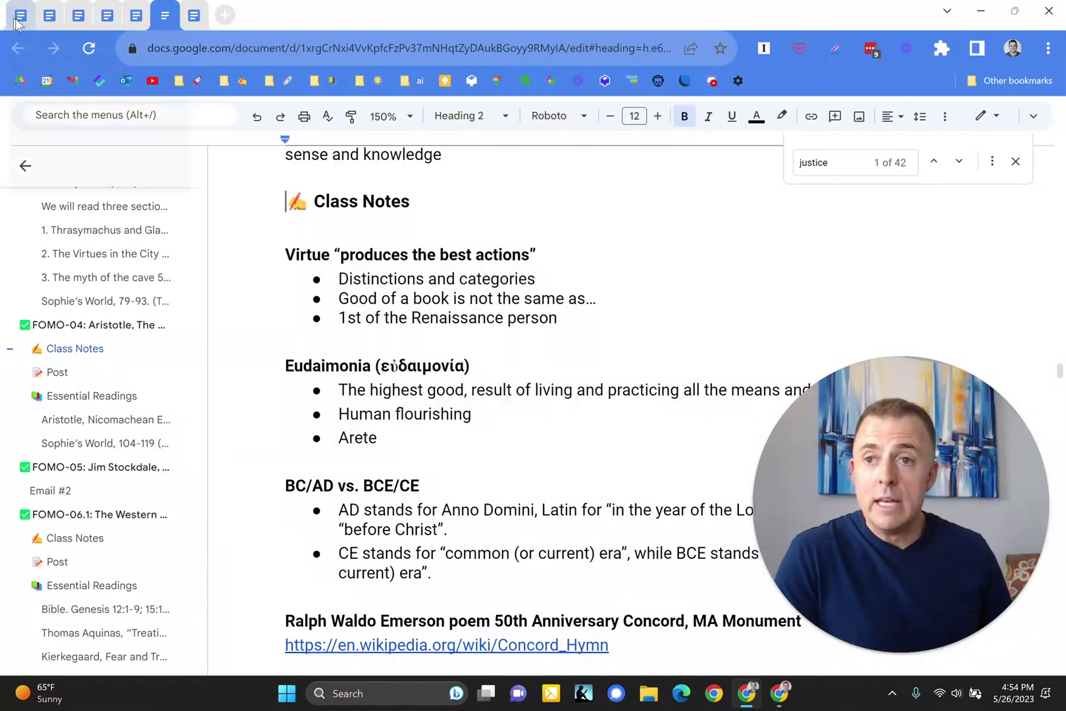
mouse_move(19, 24)
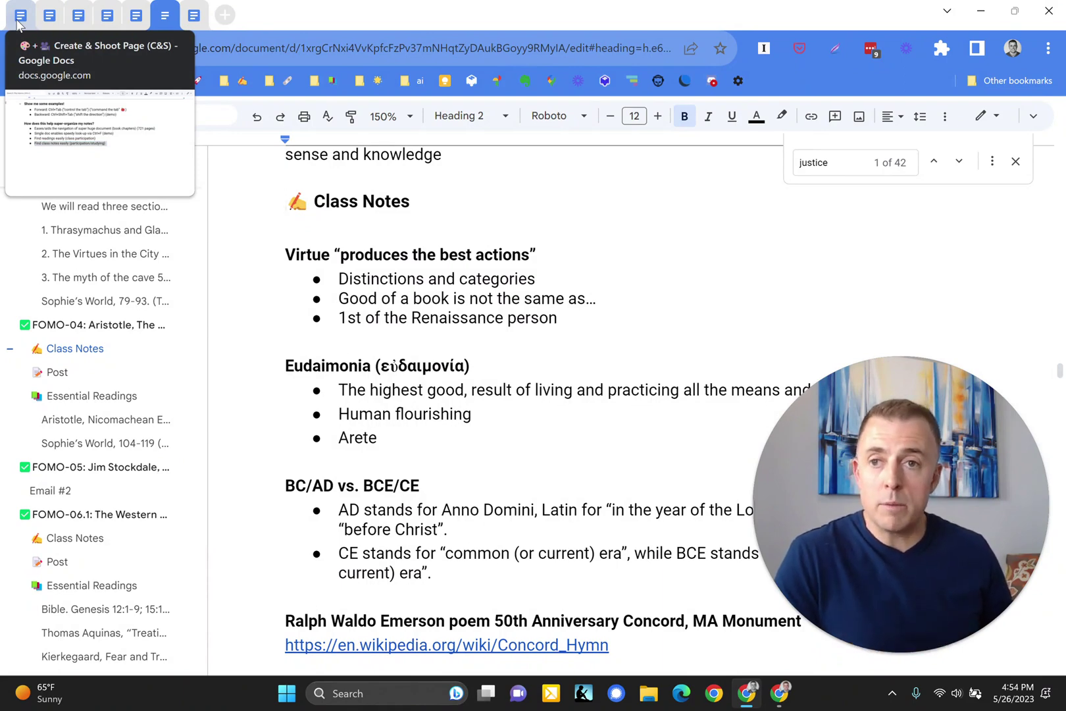
Close the 'justice' search in the course notes and add the 'Find topics easily (via Heading titles or Ctrl+F)' bullet
left_click(19, 20)
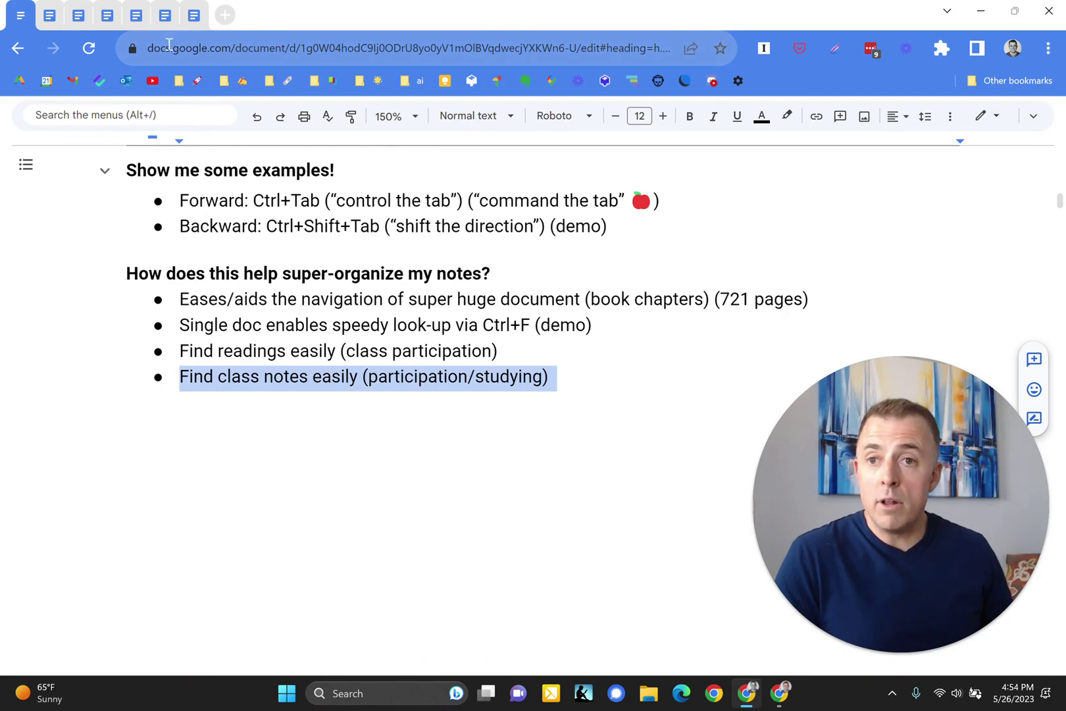
left_click(164, 16)
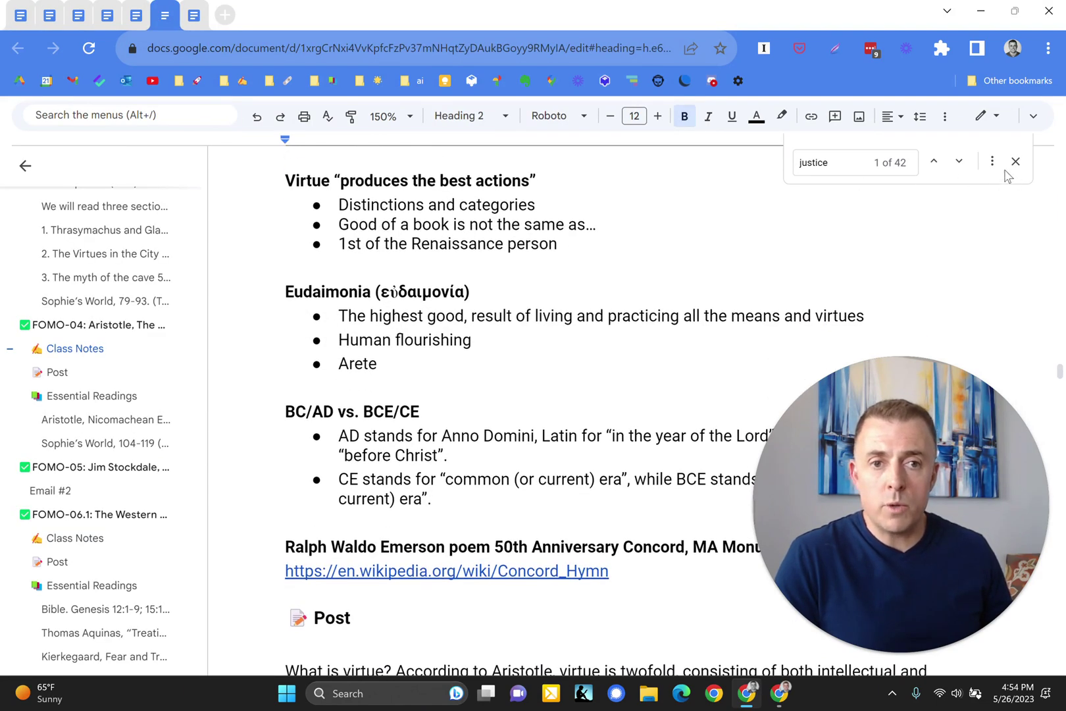
left_click(1015, 162)
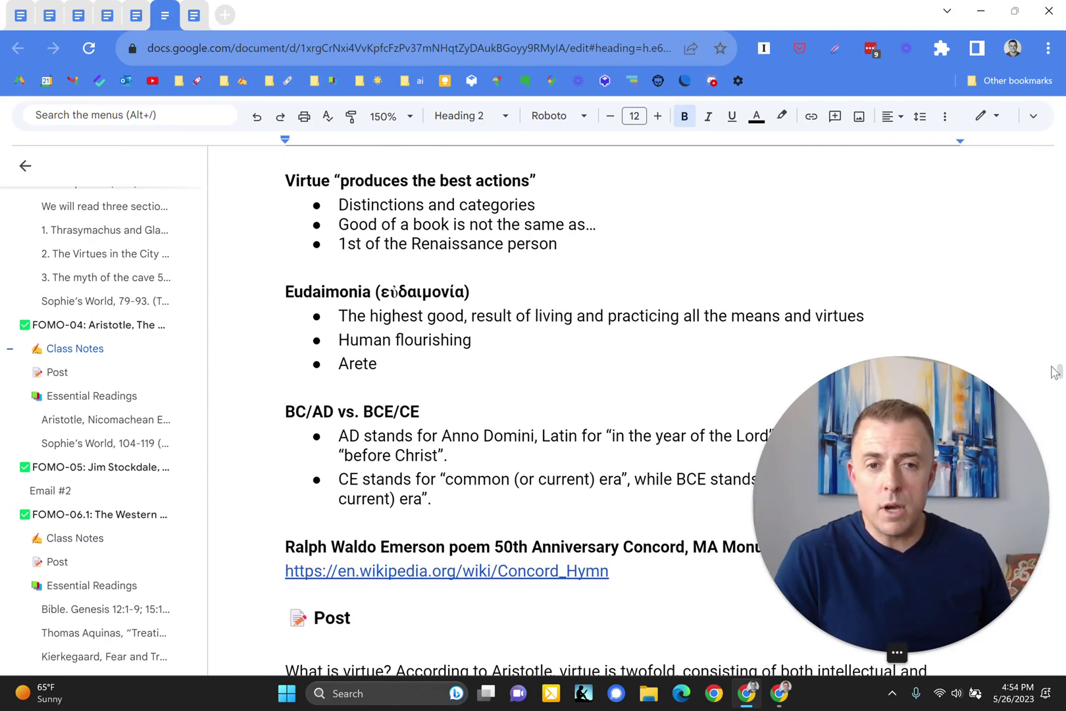
left_click(20, 16)
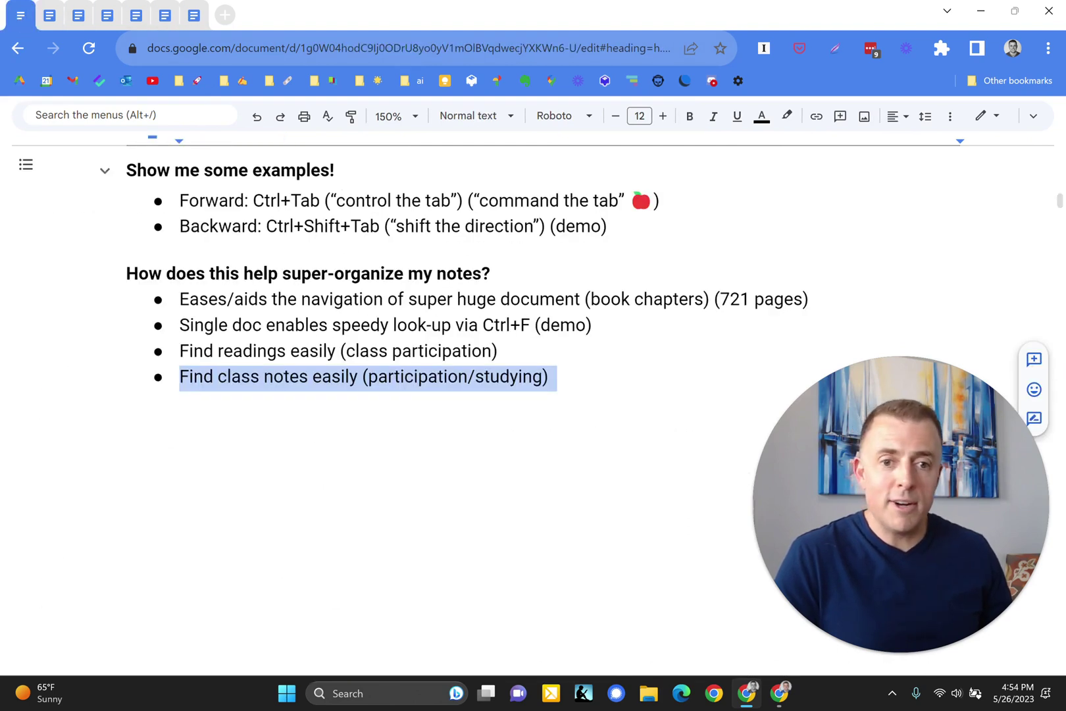
key("ctrl+y")
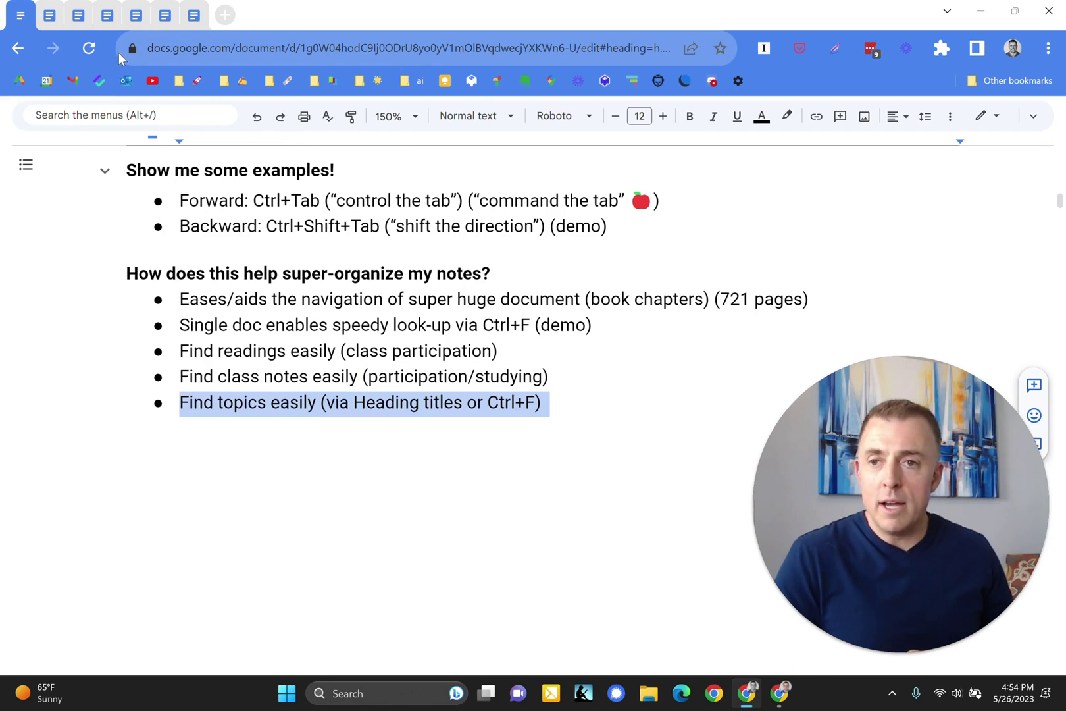
Add the 'Emojis-as-bookmark ("left off here")' bullet to the guide, then scroll the course notes outline back up
left_click(164, 15)
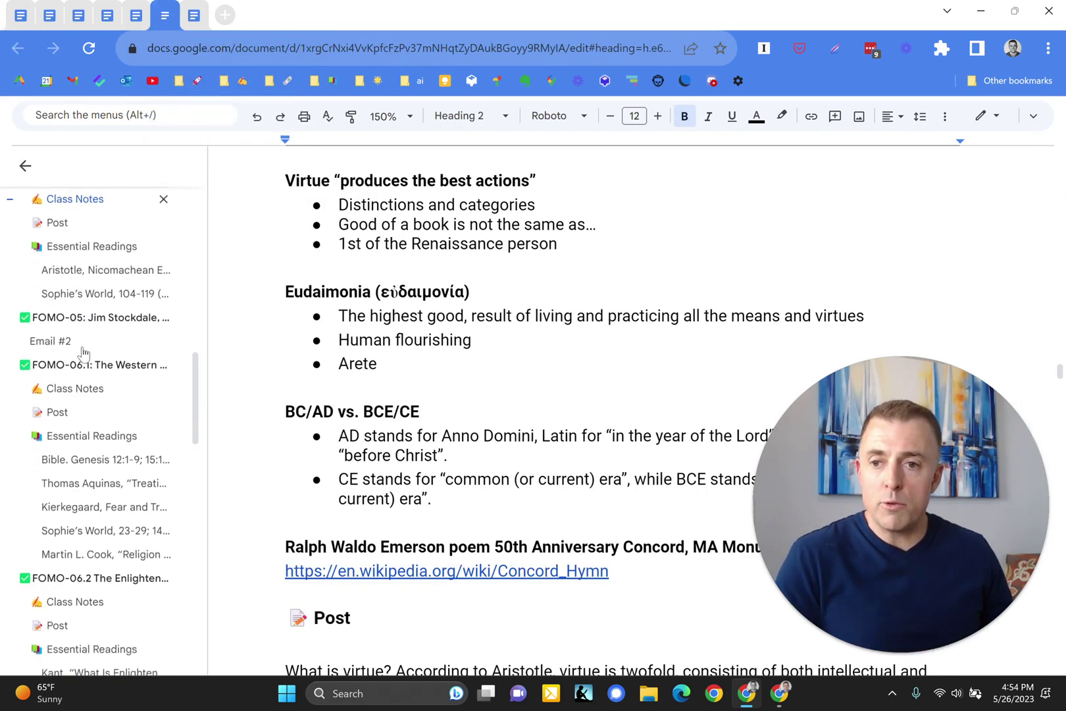
scroll(83, 354, "down", 3)
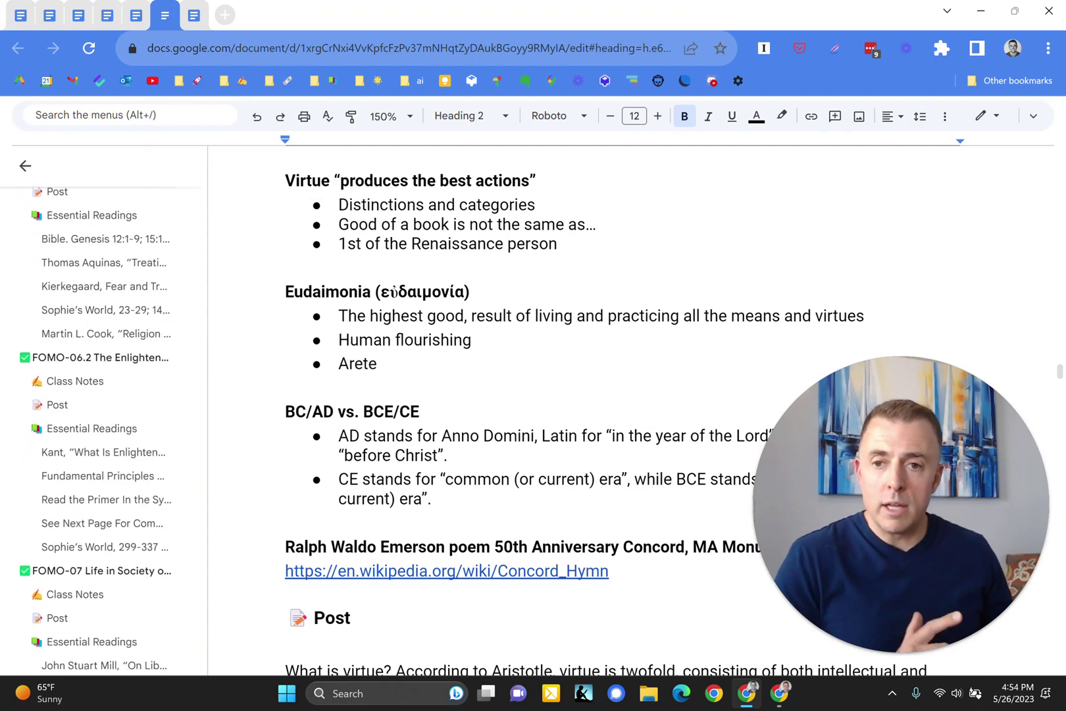
left_click(20, 25)
key("ctrl+z")
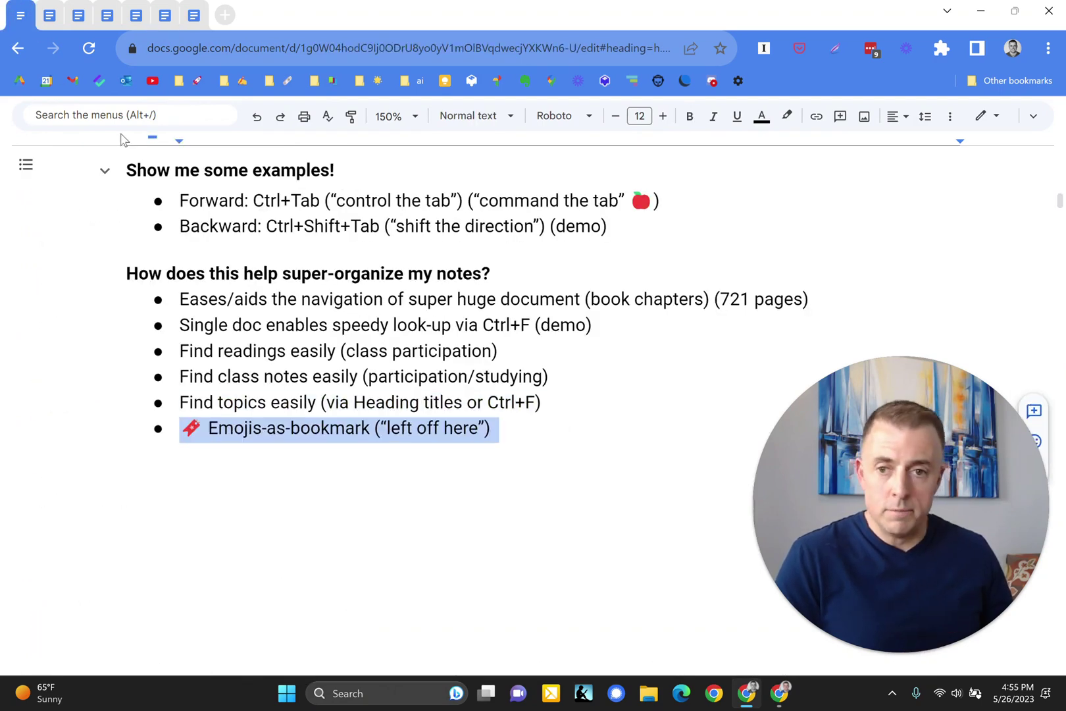
left_click(165, 15)
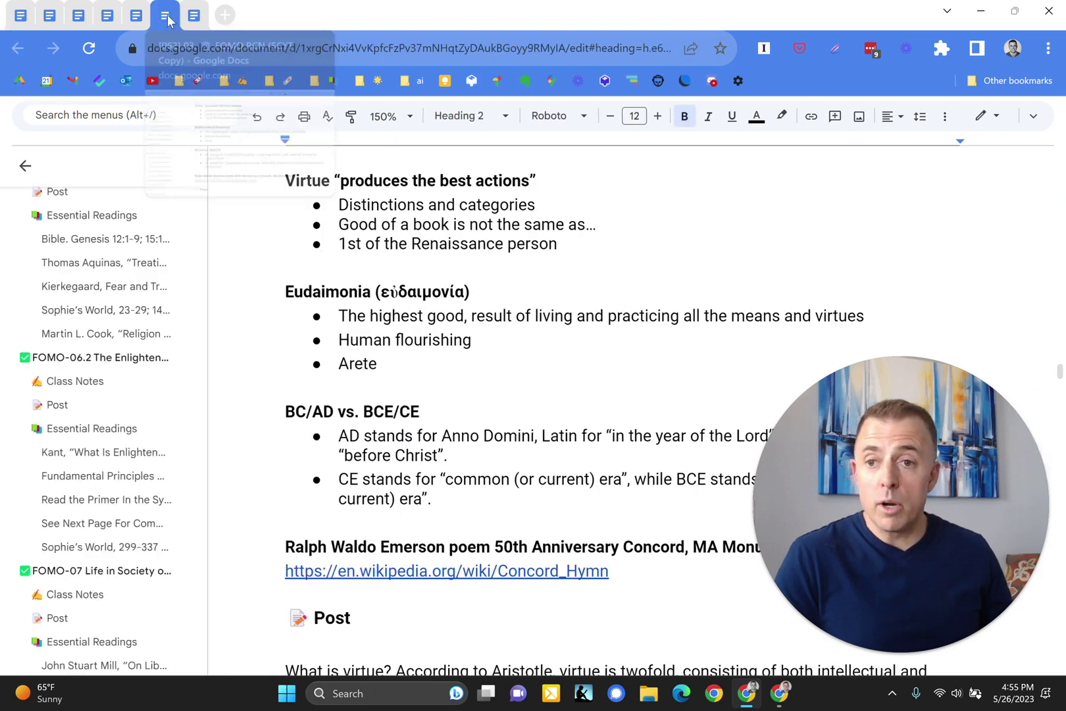
scroll(85, 373, "up", 8)
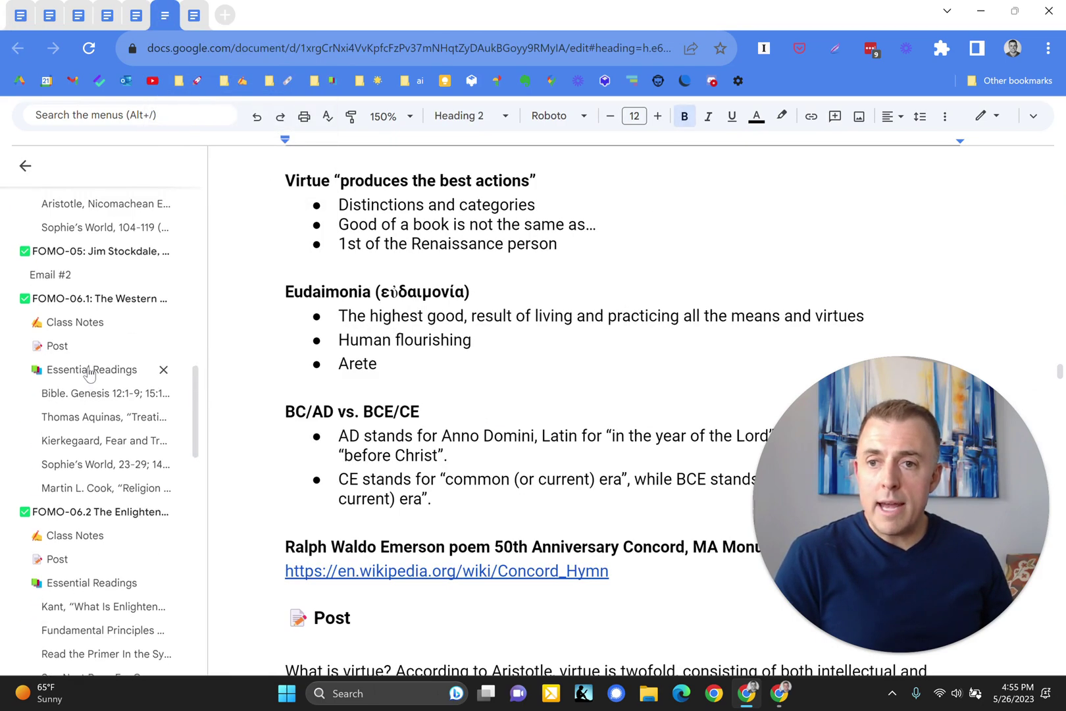
scroll(89, 372, "up", 10)
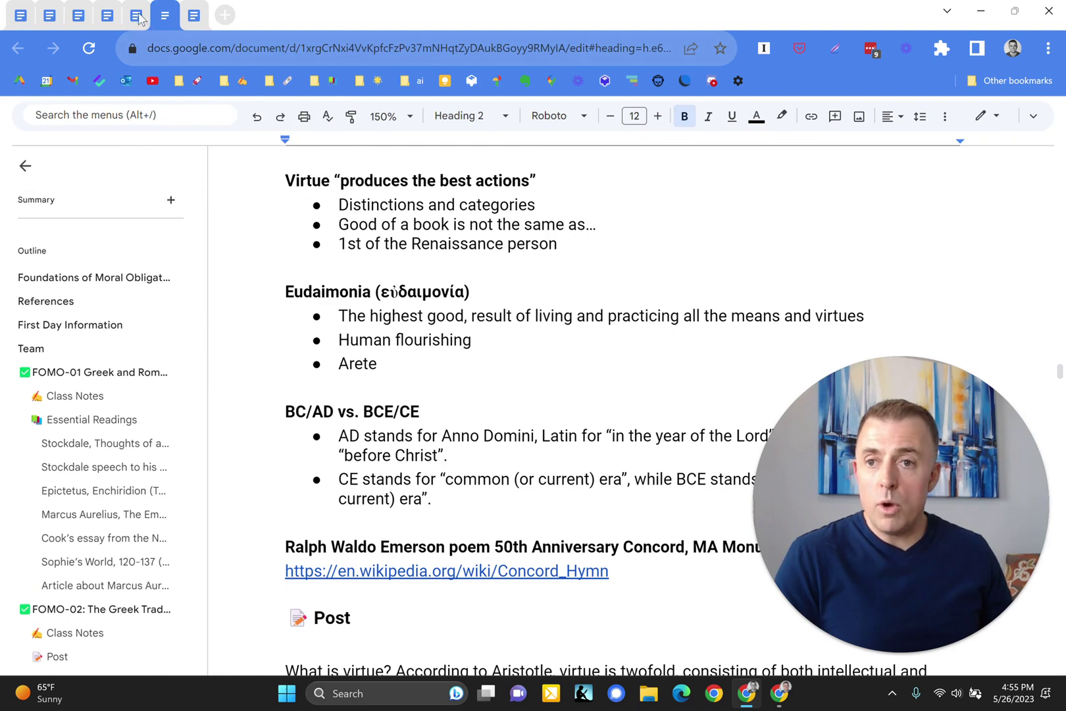
Put a bookmark emoji before the Marcus Aurelius heading in the FOMO-01 notes, then delete it
key("ctrl+shift+Tab")
scroll(132, 394, "down", 1)
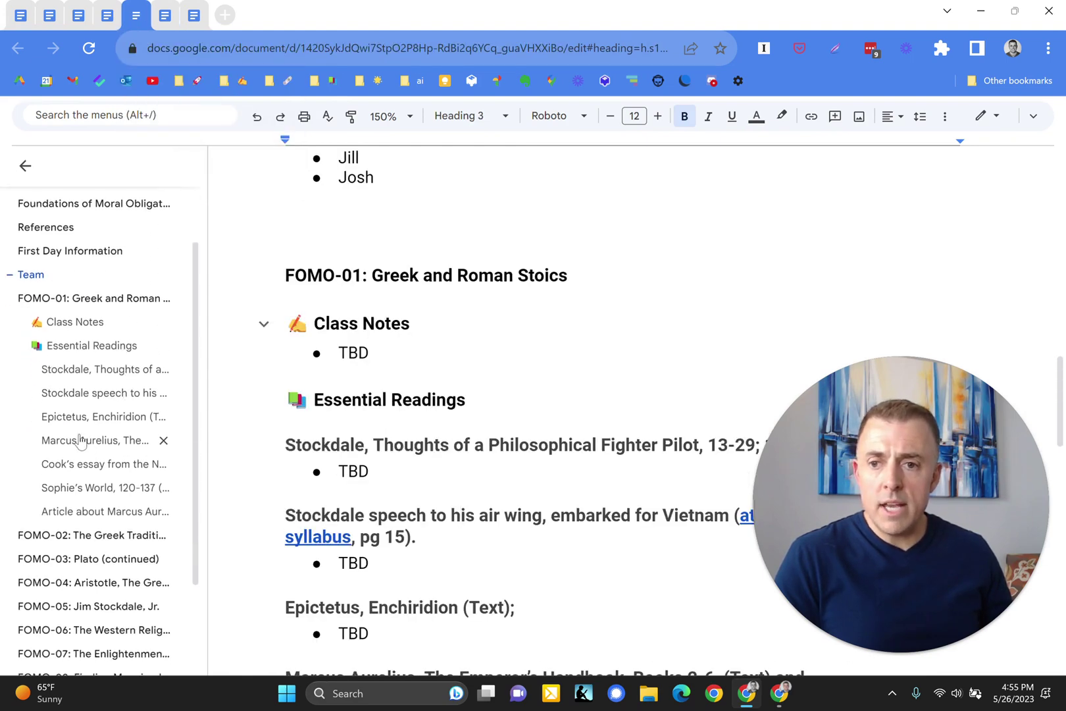
left_click(82, 442)
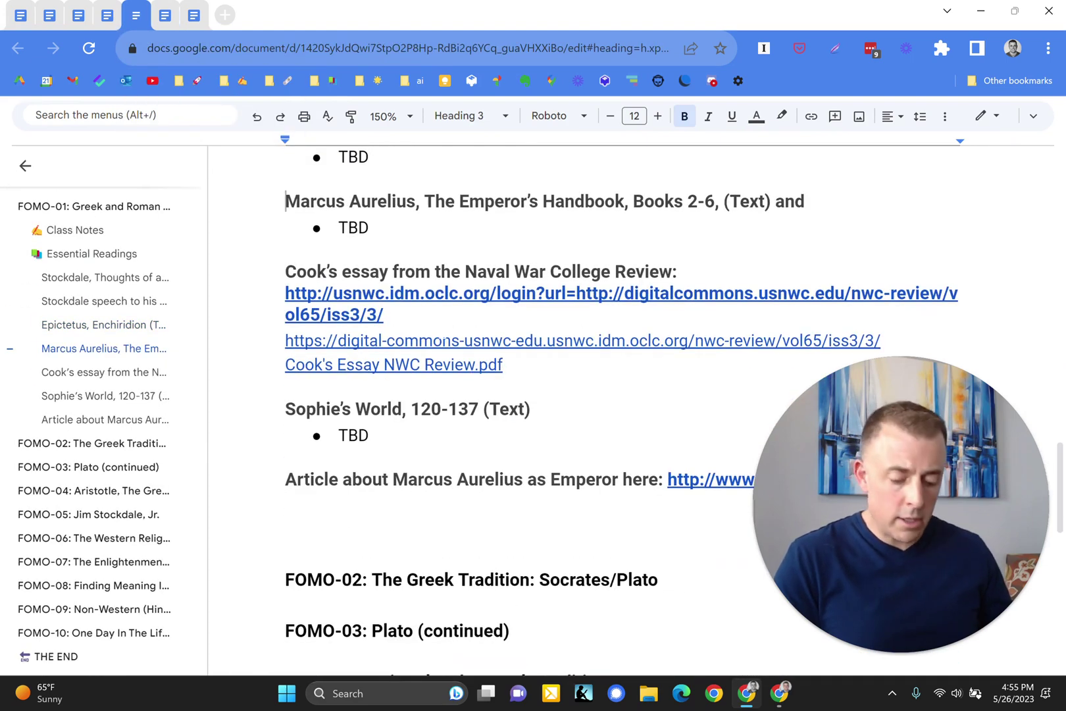
key("super+period")
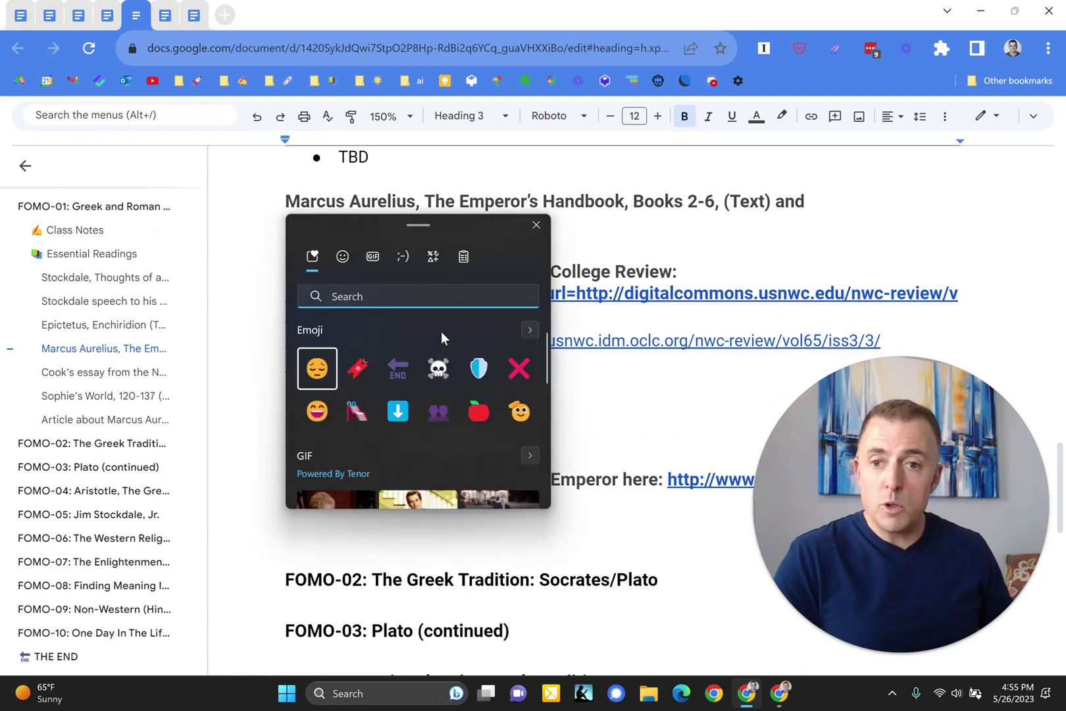
left_click(364, 373)
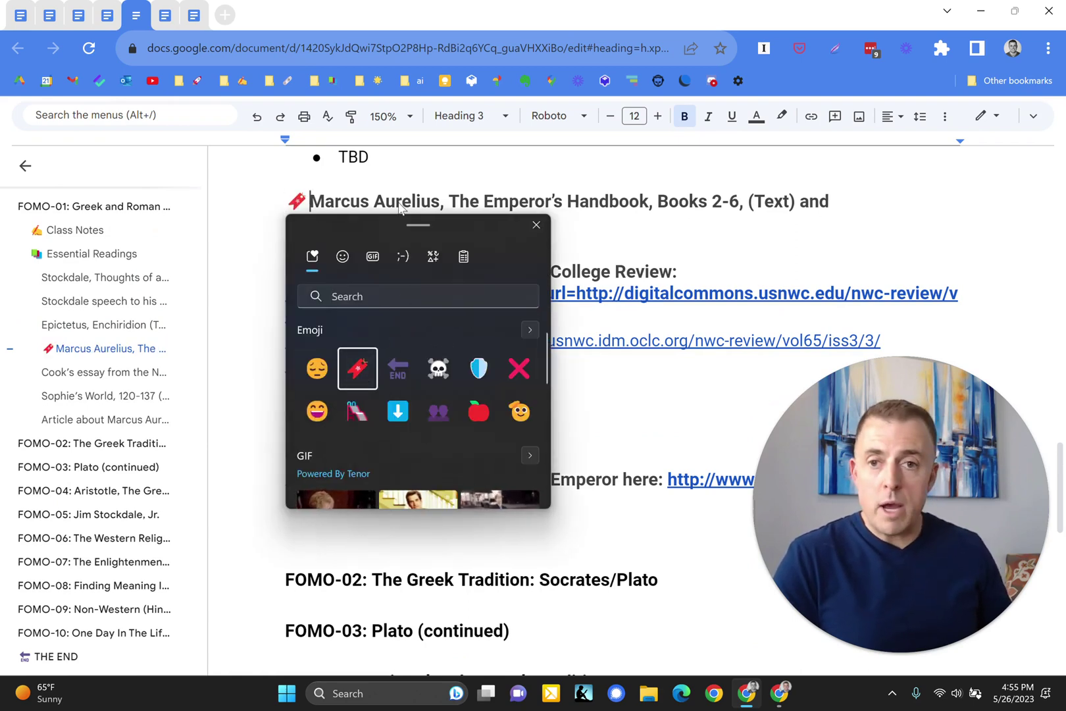
key("Escape")
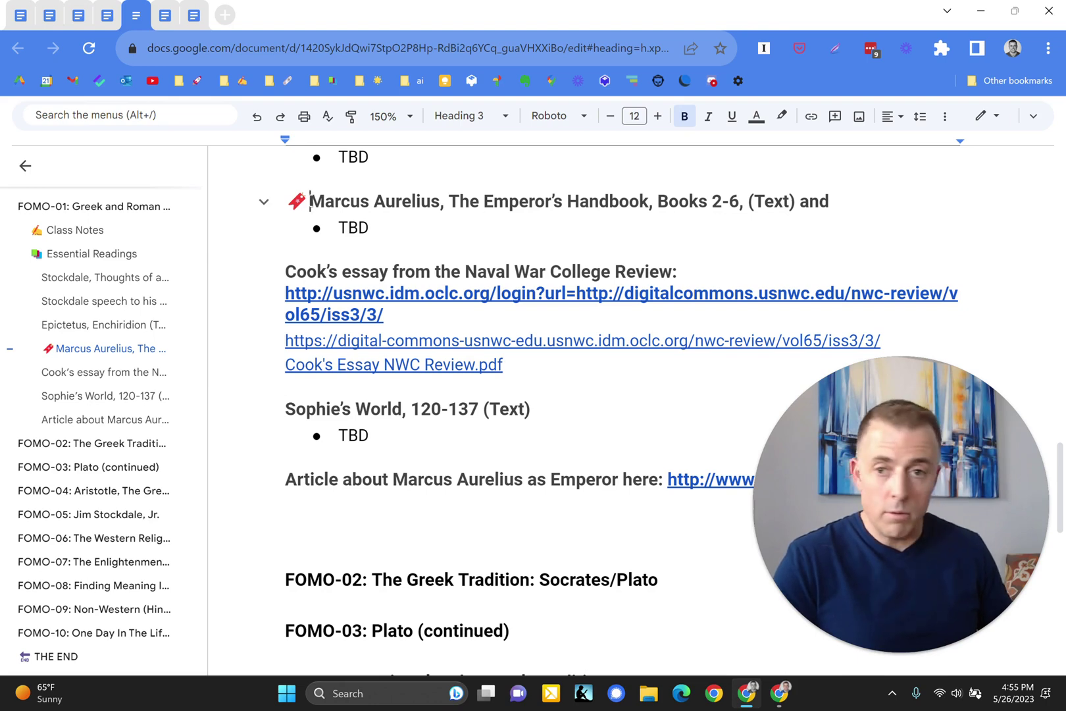
key("BackSpace")
Bring back the 'Identify sections easily' bullet, scroll the course notes outline, and return to the guide
left_click(20, 16)
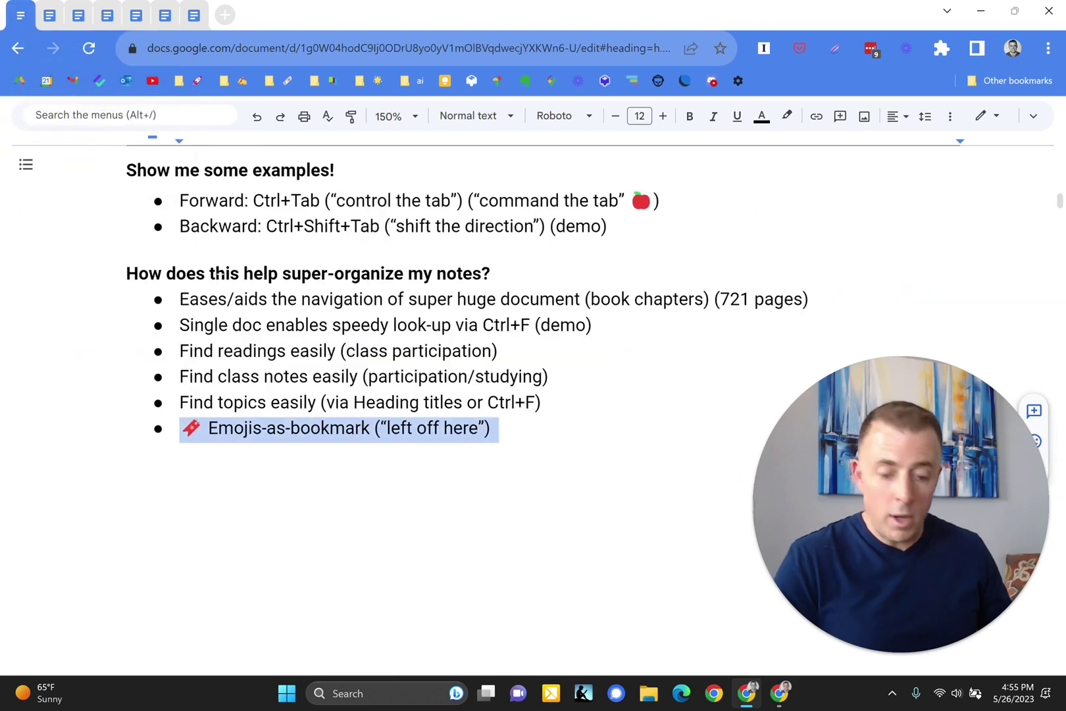
key("ctrl+z")
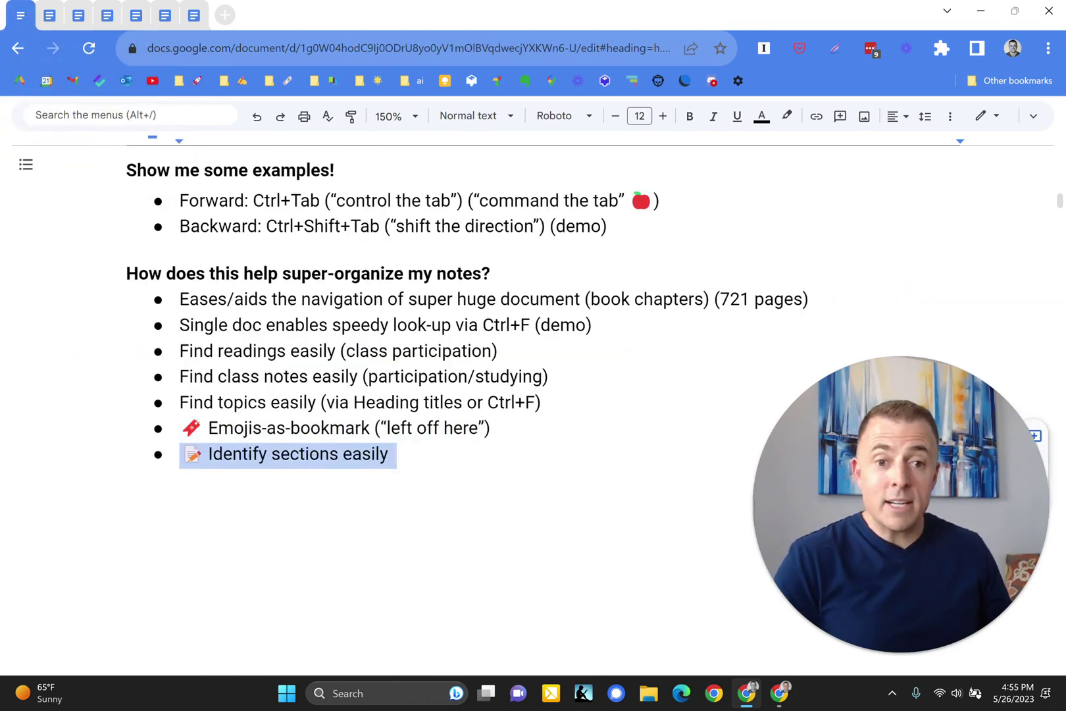
left_click(166, 15)
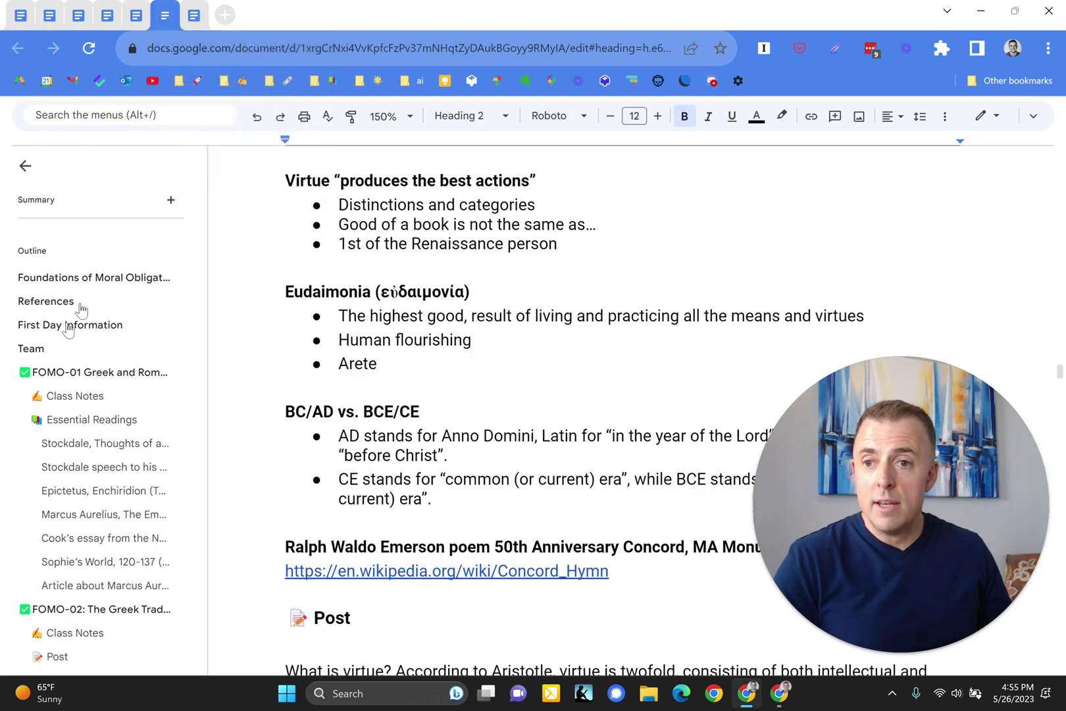
scroll(66, 327, "down", 5)
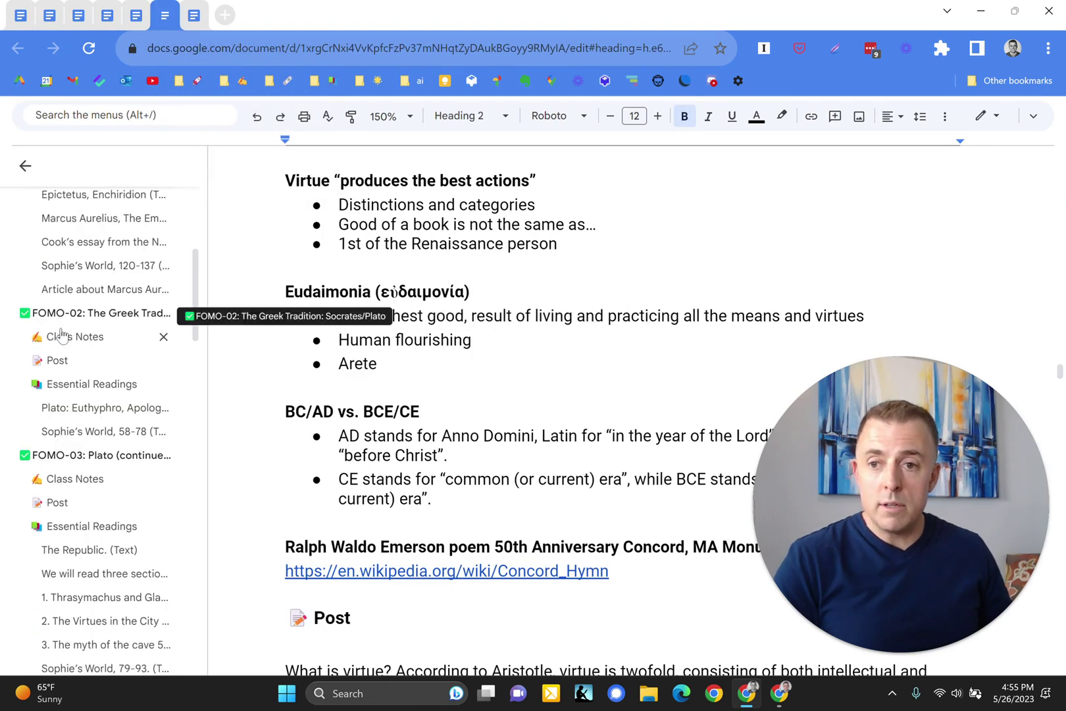
scroll(56, 369, "down", 2)
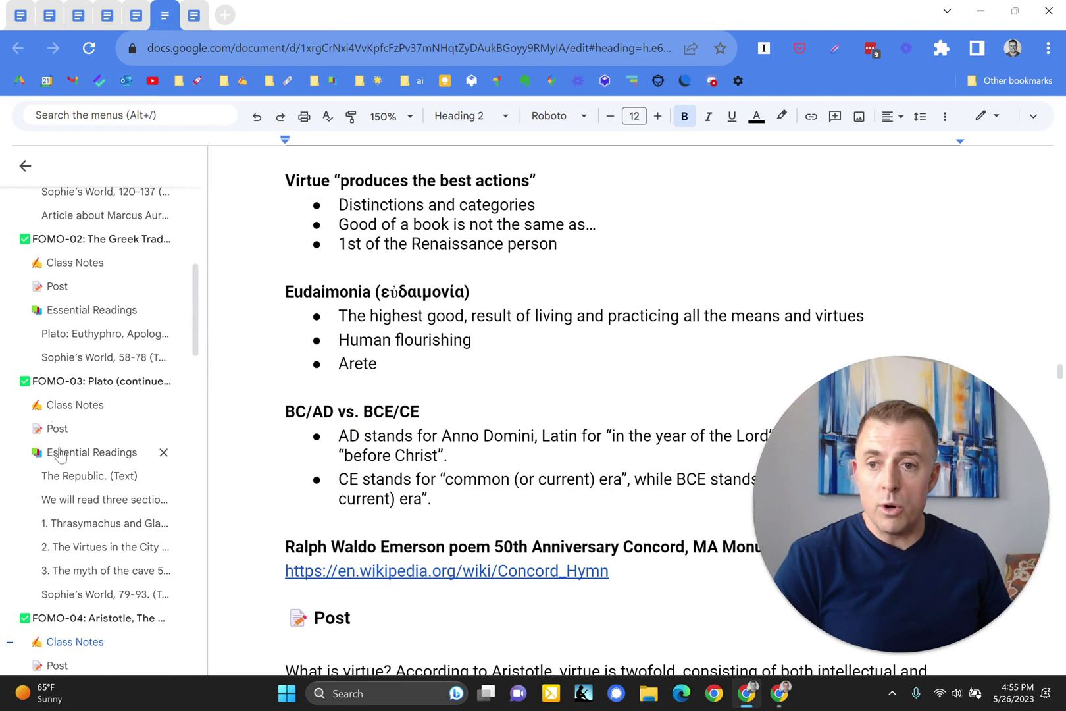
scroll(83, 433, "down", 2)
scroll(96, 393, "down", 3)
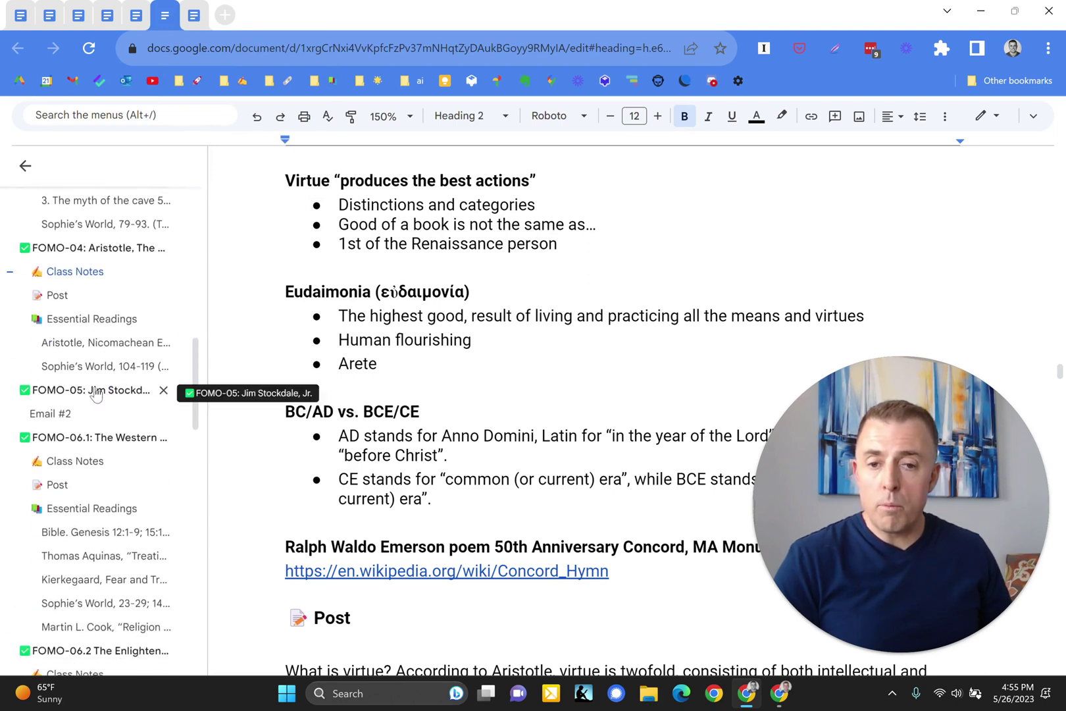
scroll(96, 393, "down", 3)
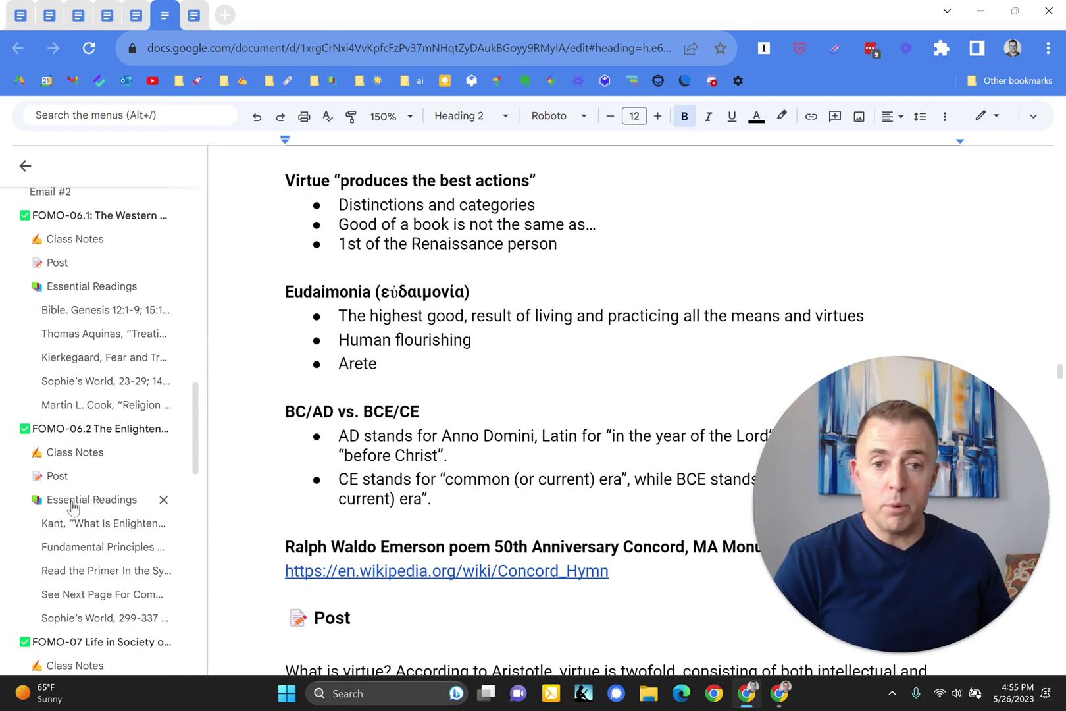
left_click(20, 23)
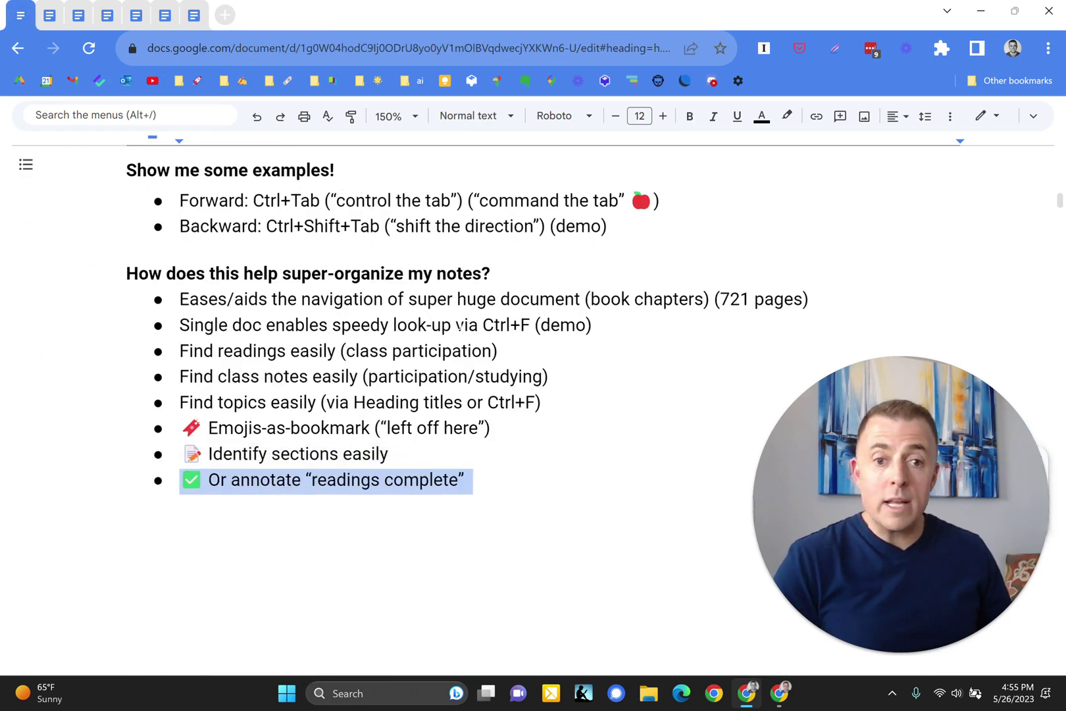
In the course notes document, jump through outline headings from FOMO-06.1 to the Religion and Morality essay
left_click(162, 18)
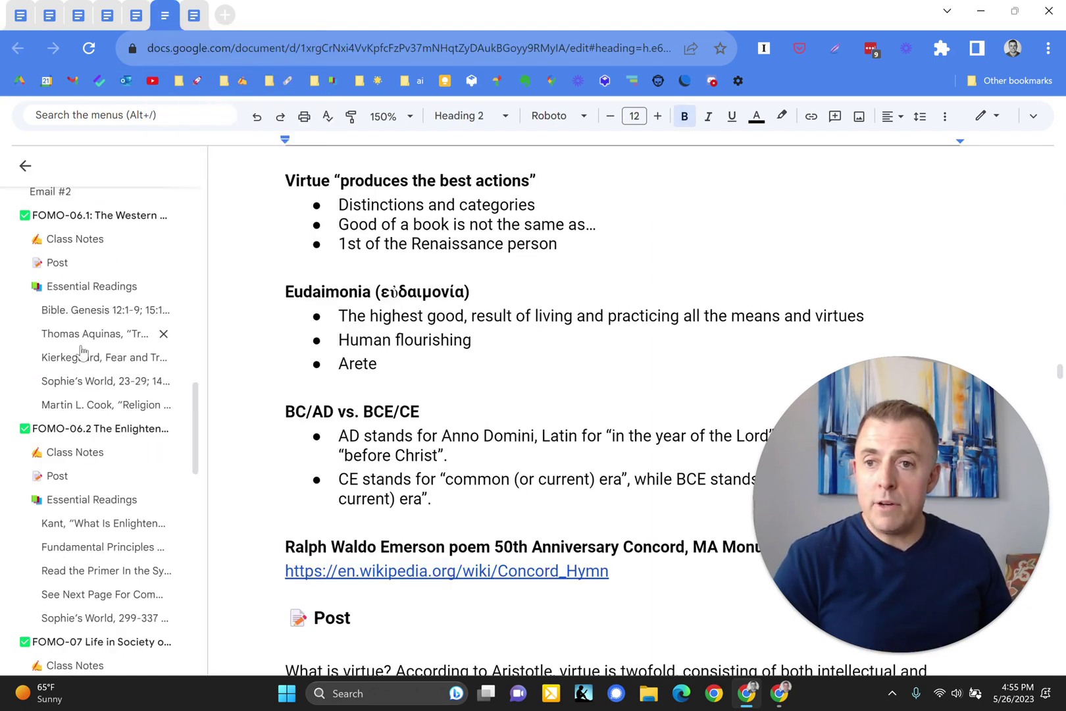
scroll(60, 280, "up", 1)
left_click(147, 289)
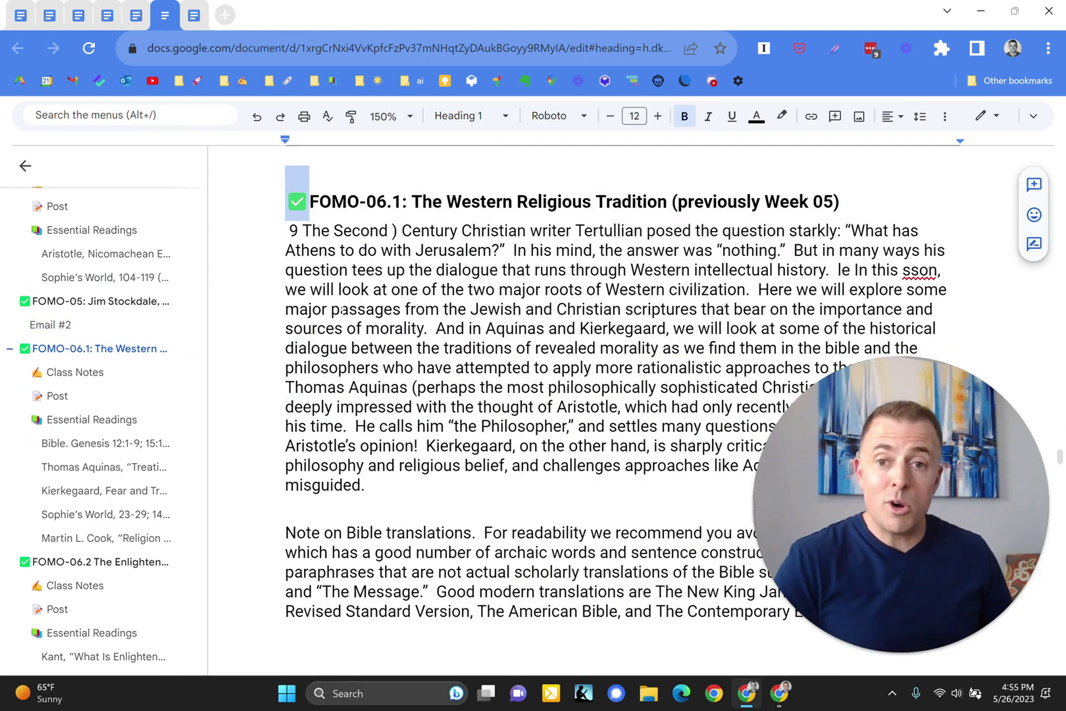
left_click(86, 443)
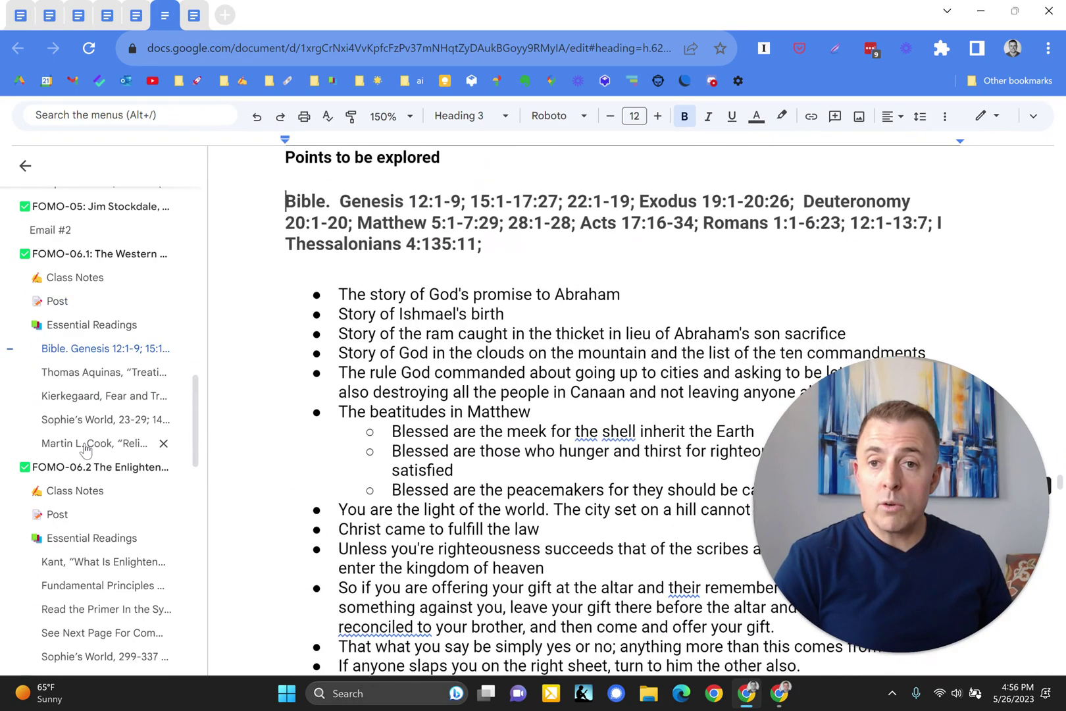
left_click(83, 373)
left_click(83, 374)
left_click(82, 374)
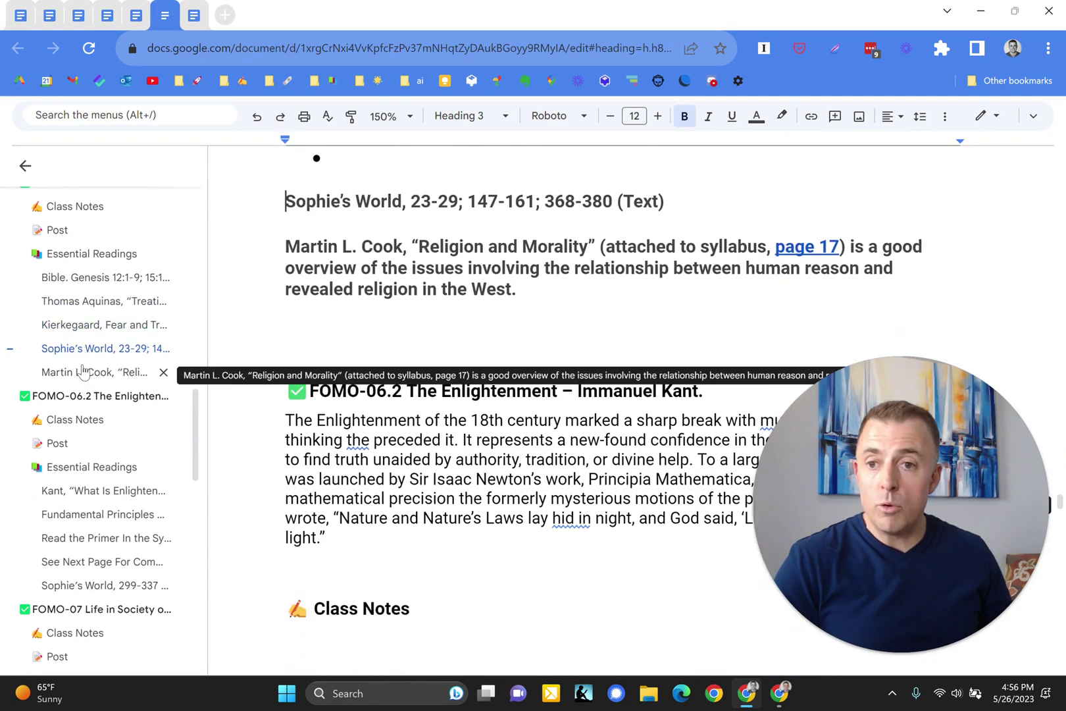
left_click(84, 372)
Back in the guide, restore the bullet 'See upcoming video #63 for tricks on your mobile phone'
scroll(89, 381, "up", 2)
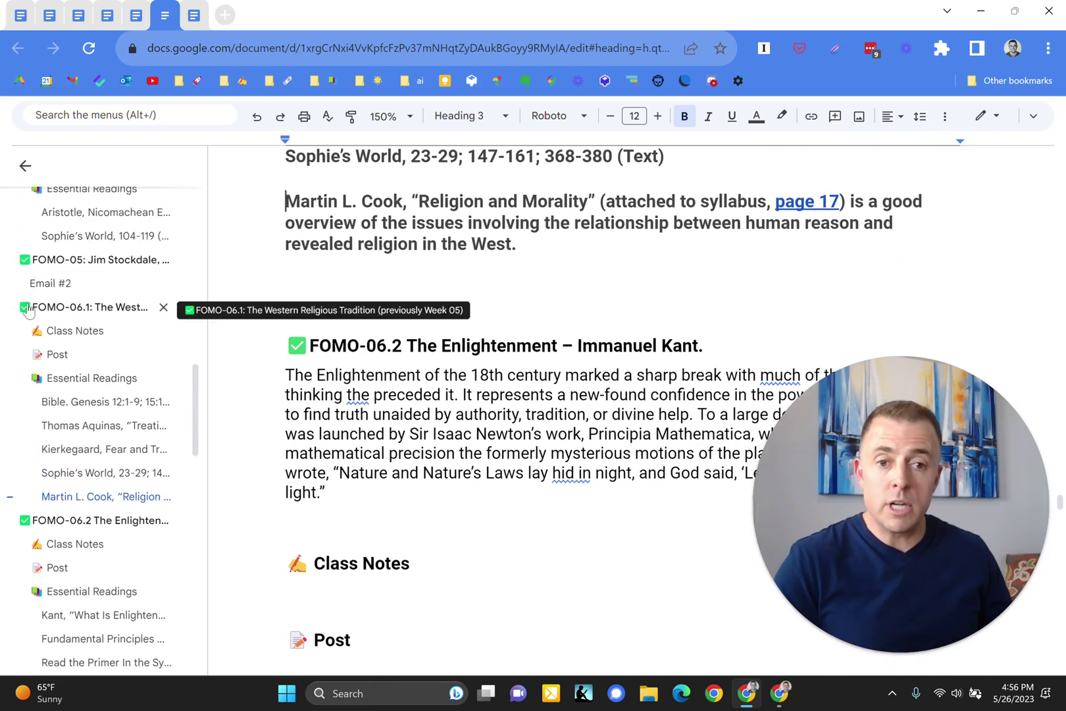
left_click(15, 23)
key("ctrl+z")
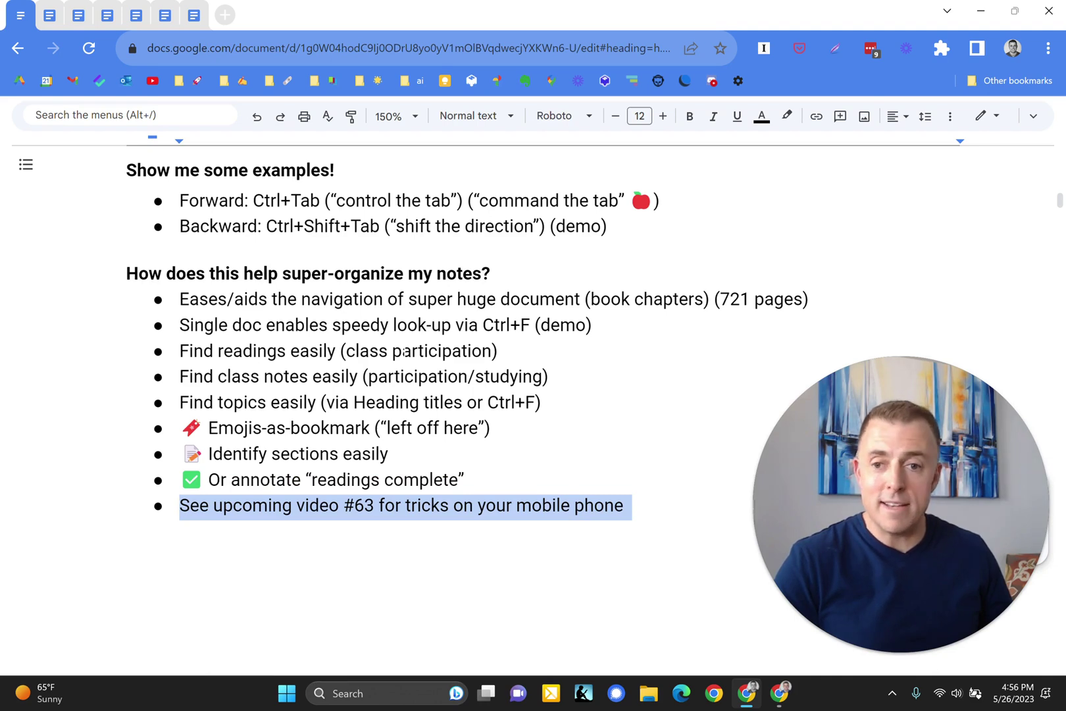
Restore the 'Prove it!' heading and its six bullets, from the Navy War College bullet to the hope-it-helps bullet
key("ctrl+y")
scroll(404, 350, "down", 3)
key("ctrl+y")
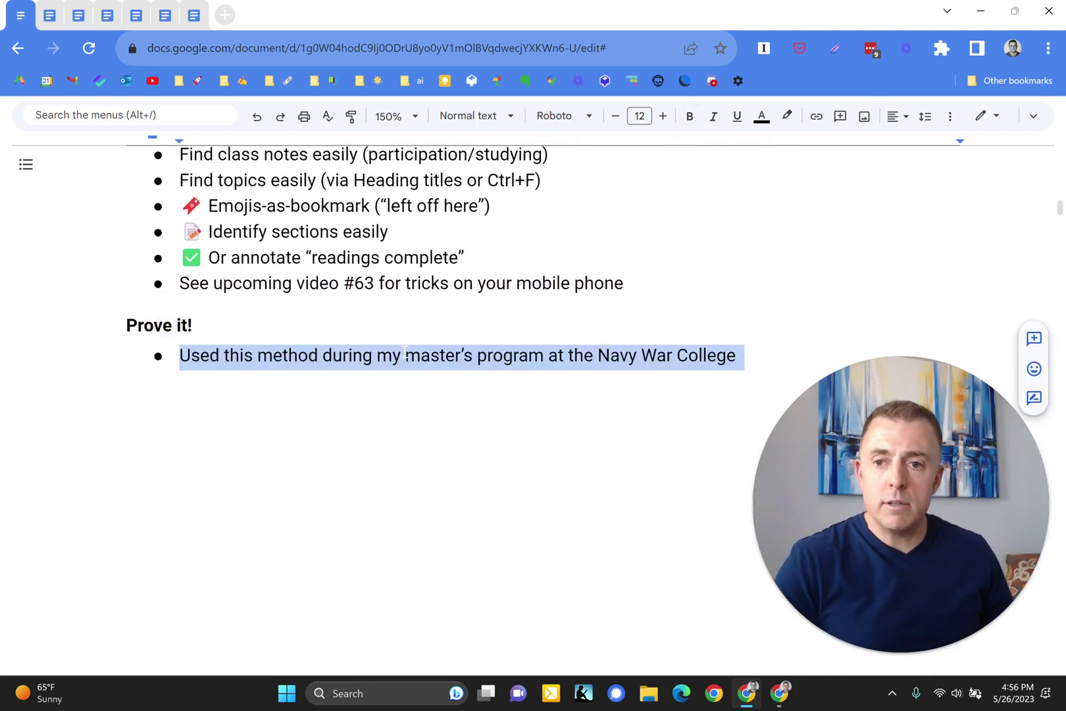
scroll(403, 350, "down", 1)
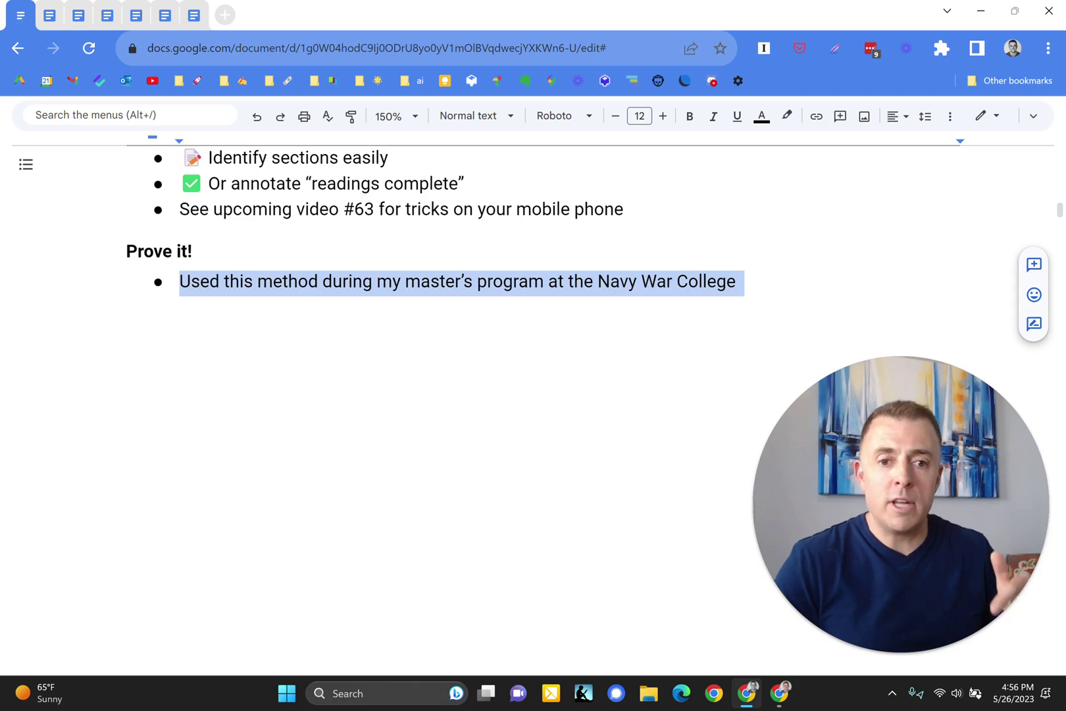
key("ctrl+y")
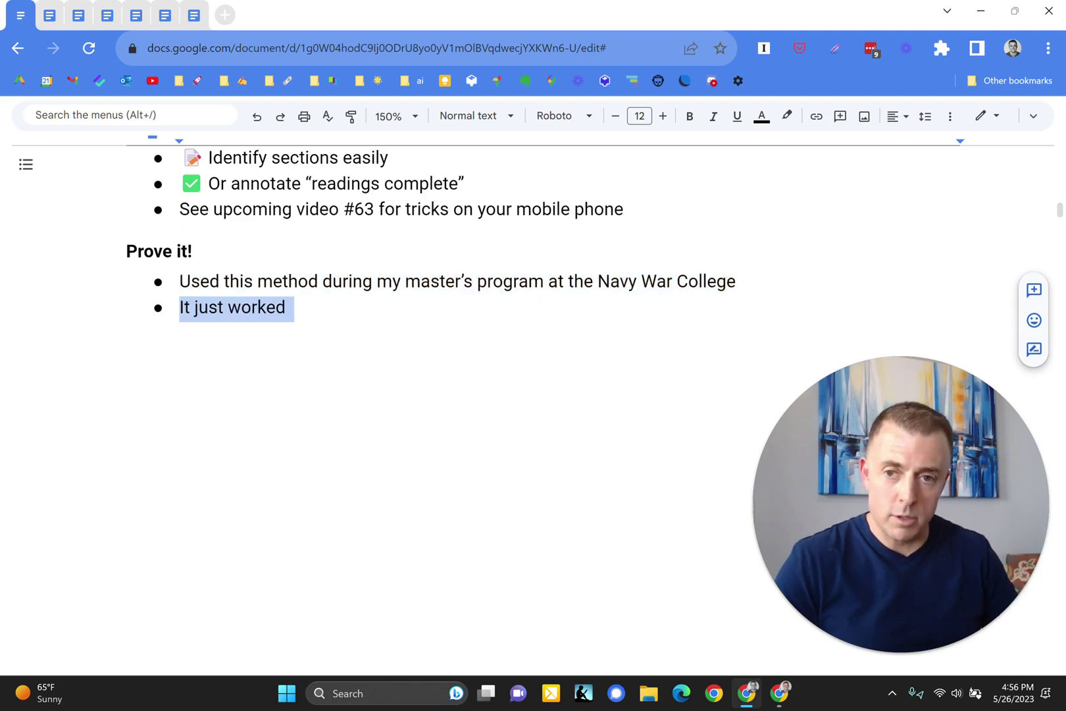
key("ctrl+y")
key("ctrl+y")
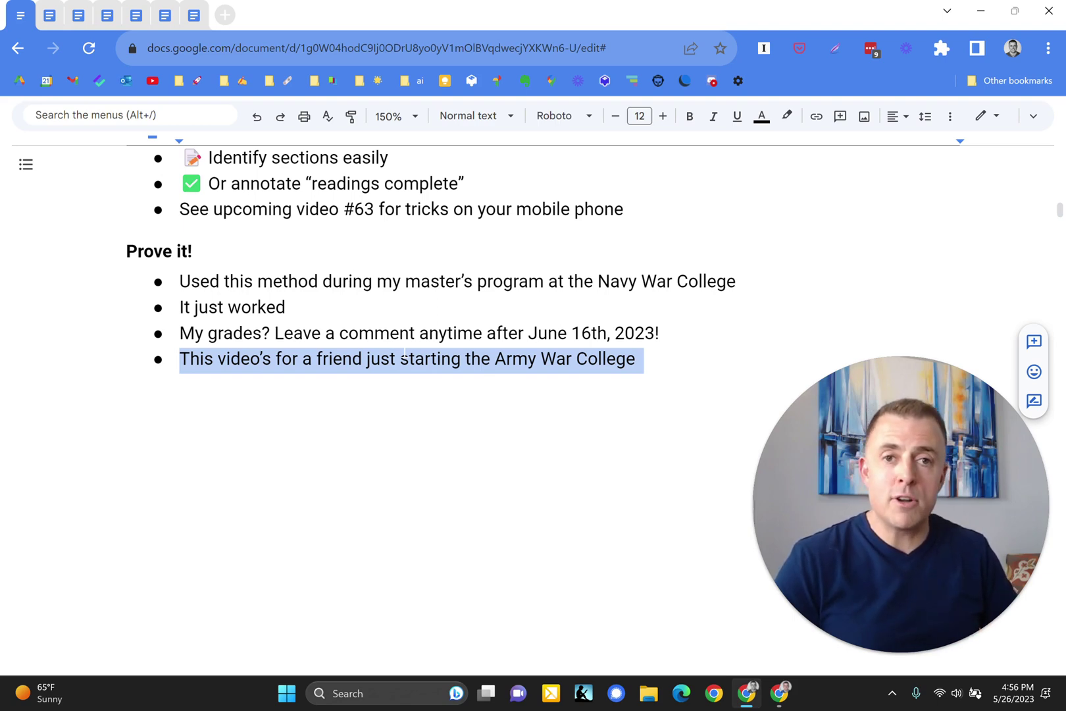
key("ctrl+z")
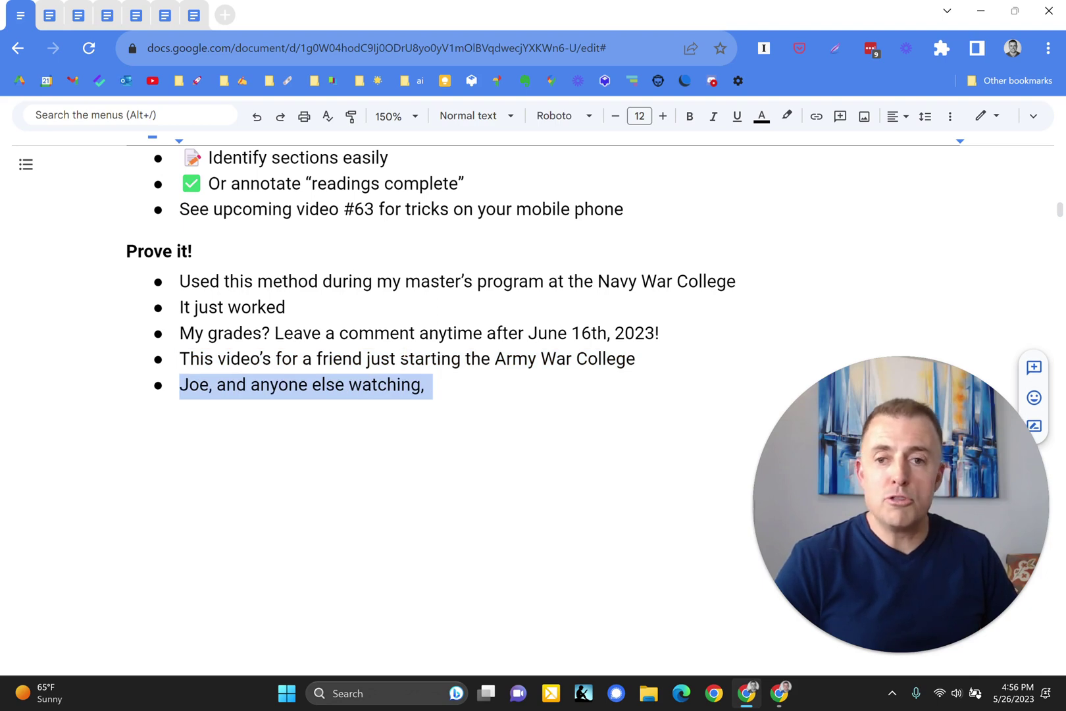
key("ctrl+z")
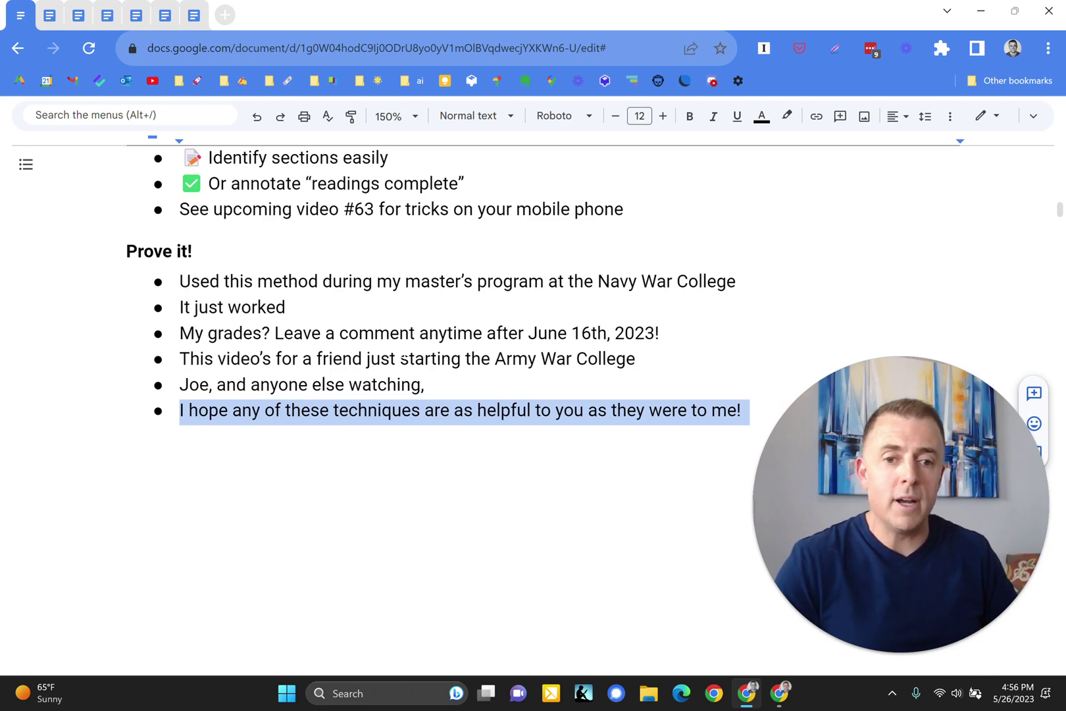
Restore the 'Want more?' heading with its know-how/know-why and 'Check out my other videos' bullets
key("ctrl+z")
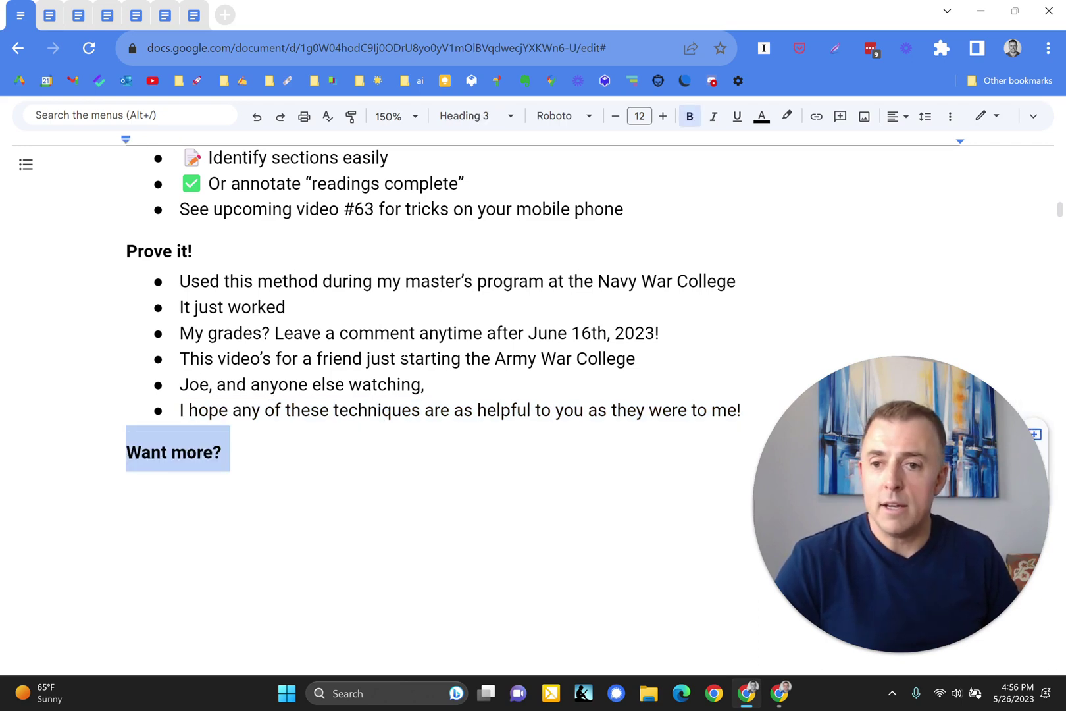
key("ctrl+z")
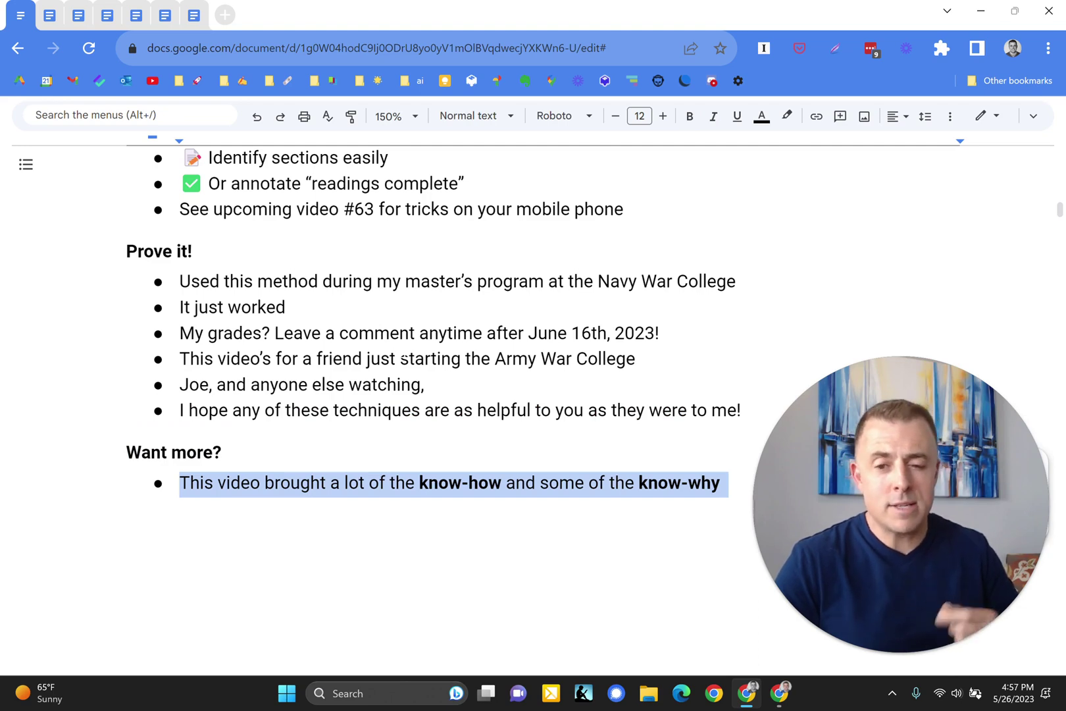
key("ctrl+z")
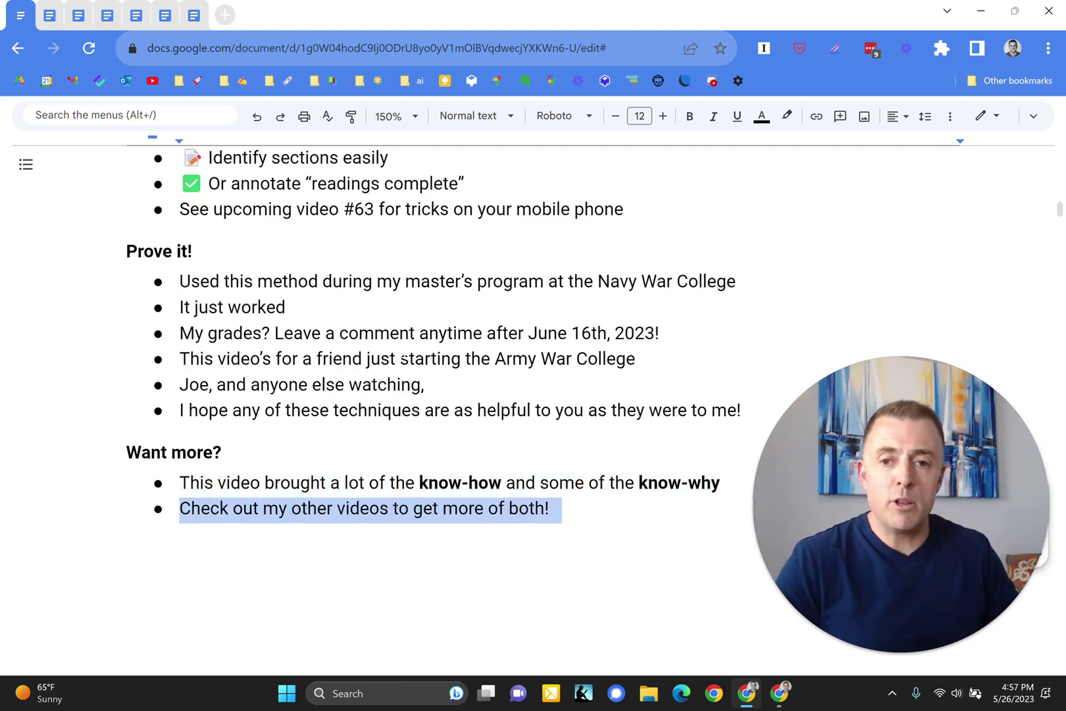
Restore the 'Helpful?' heading with the Like and Subscribe button images
key("ctrl+z")
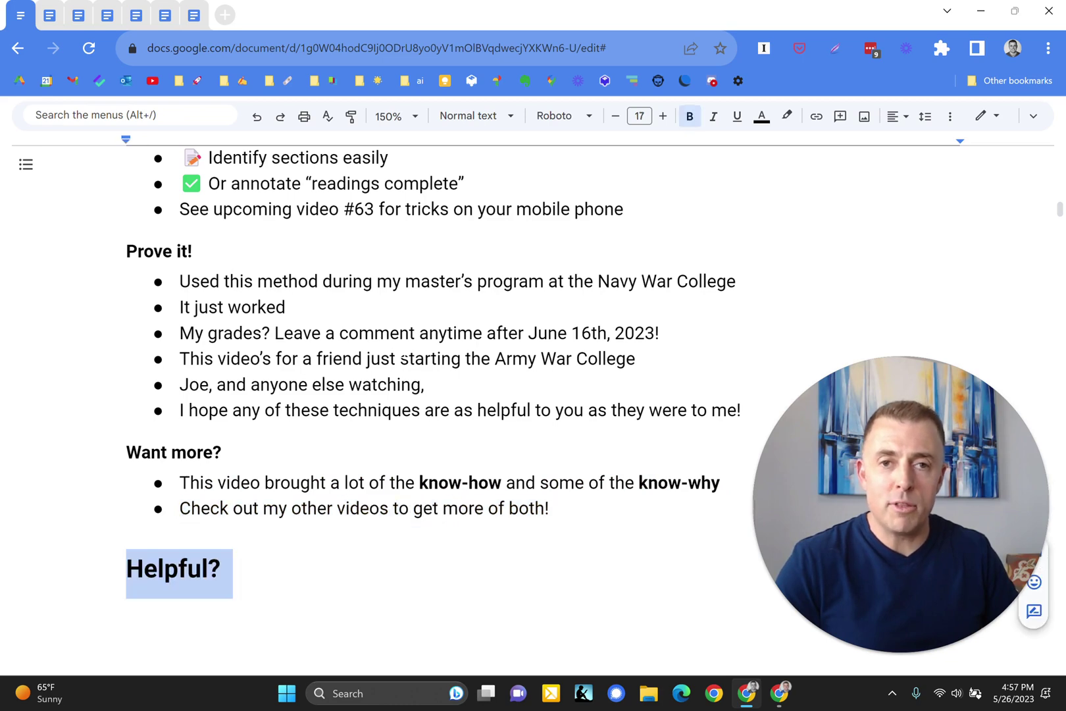
key("ctrl+z")
scroll(434, 395, "down", 5)
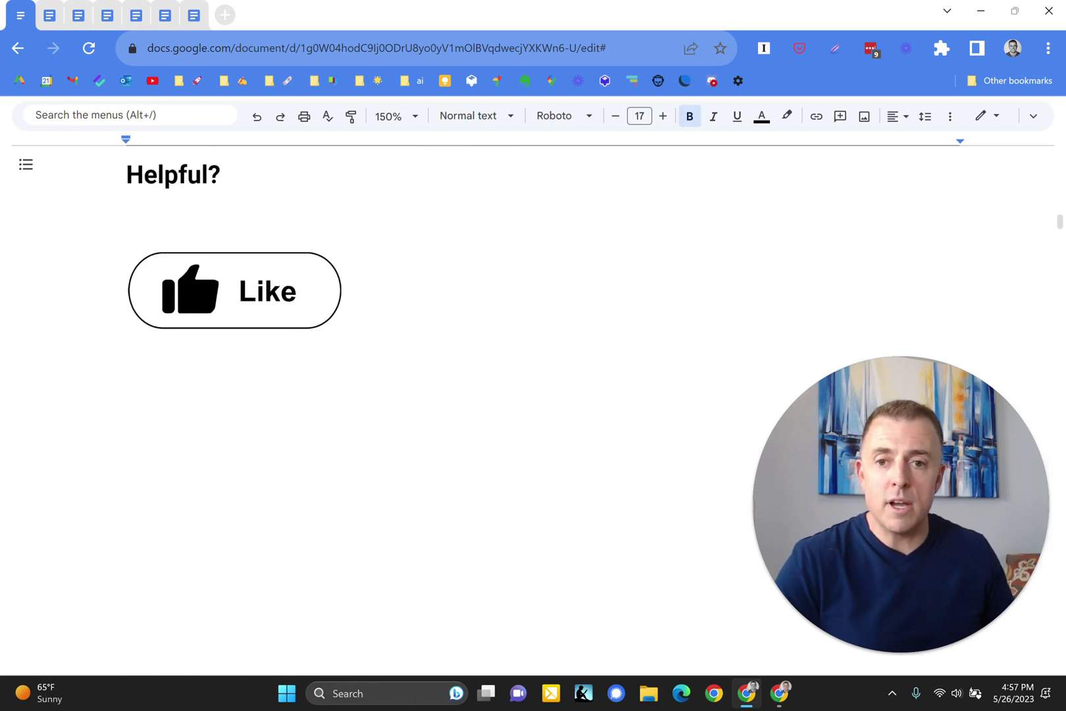
key("ctrl+z")
key("ctrl+z")
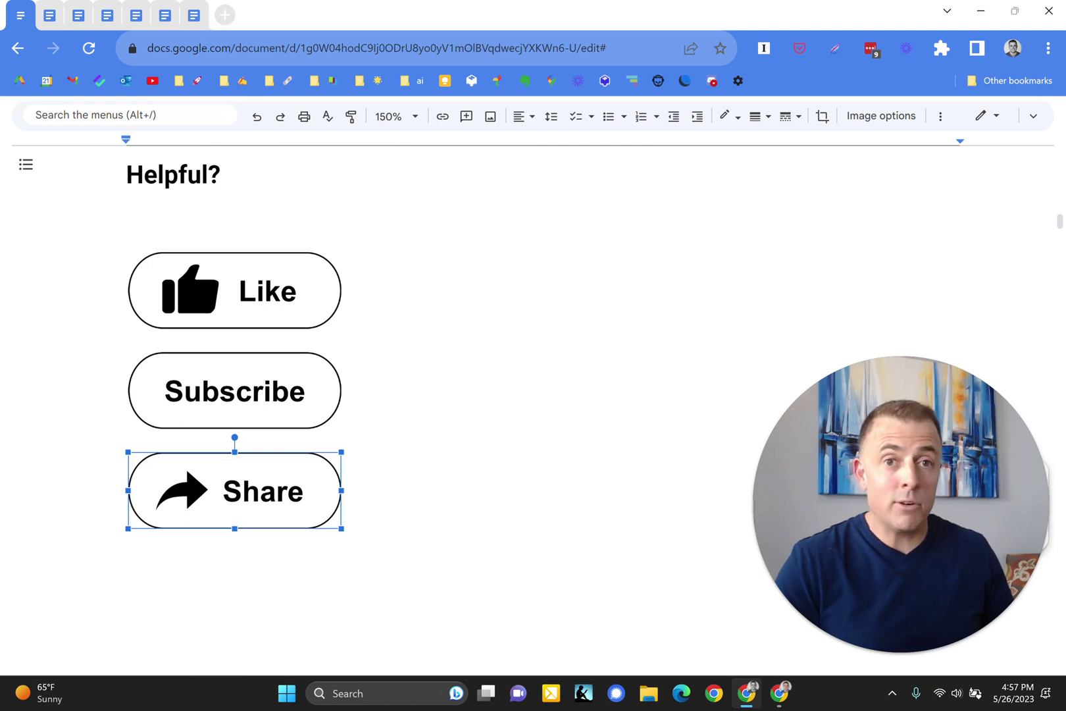
Restore the 'Remember!' heading and its '@ Me & this outline' line
key("ctrl+z")
scroll(435, 395, "down", 2)
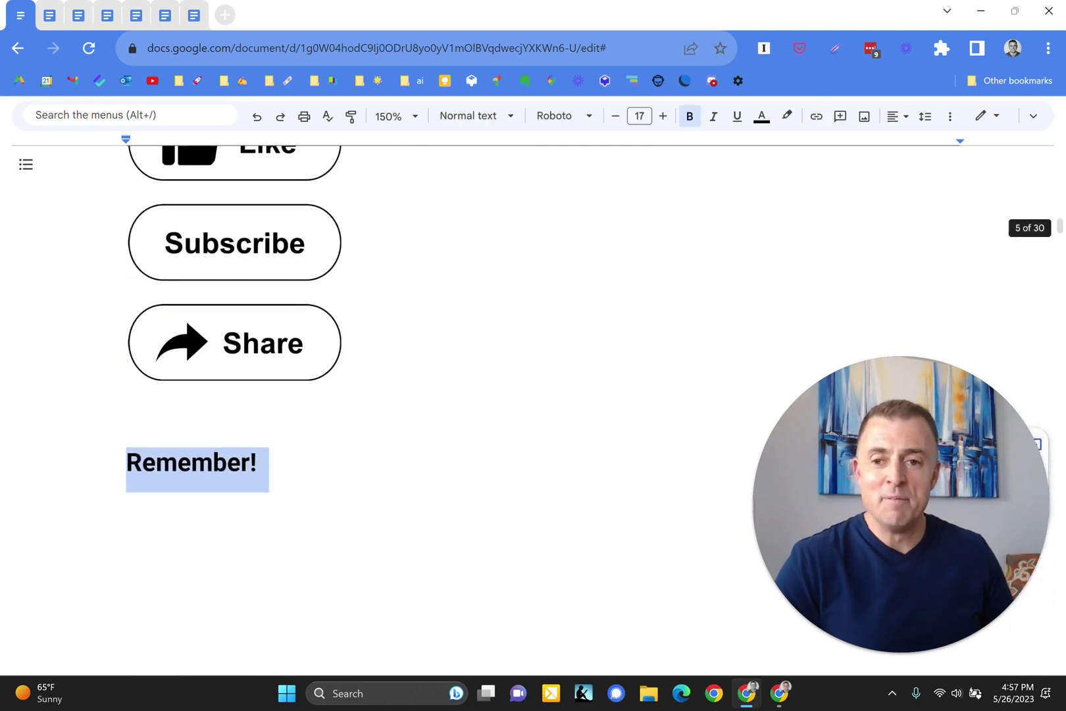
key("ctrl+z")
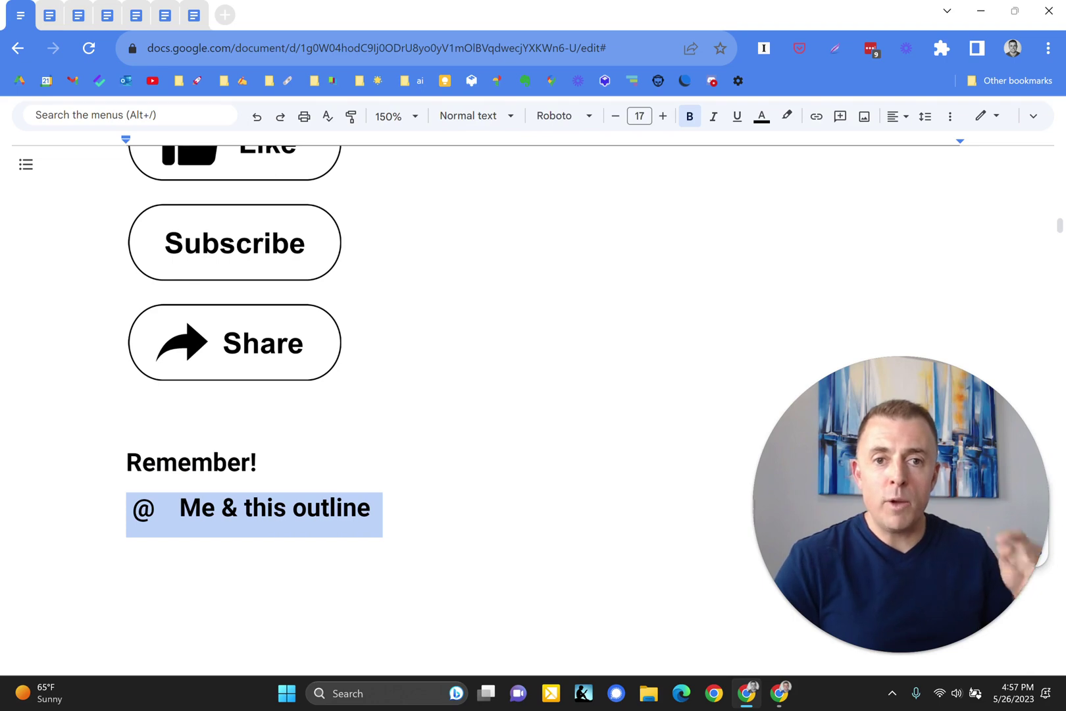